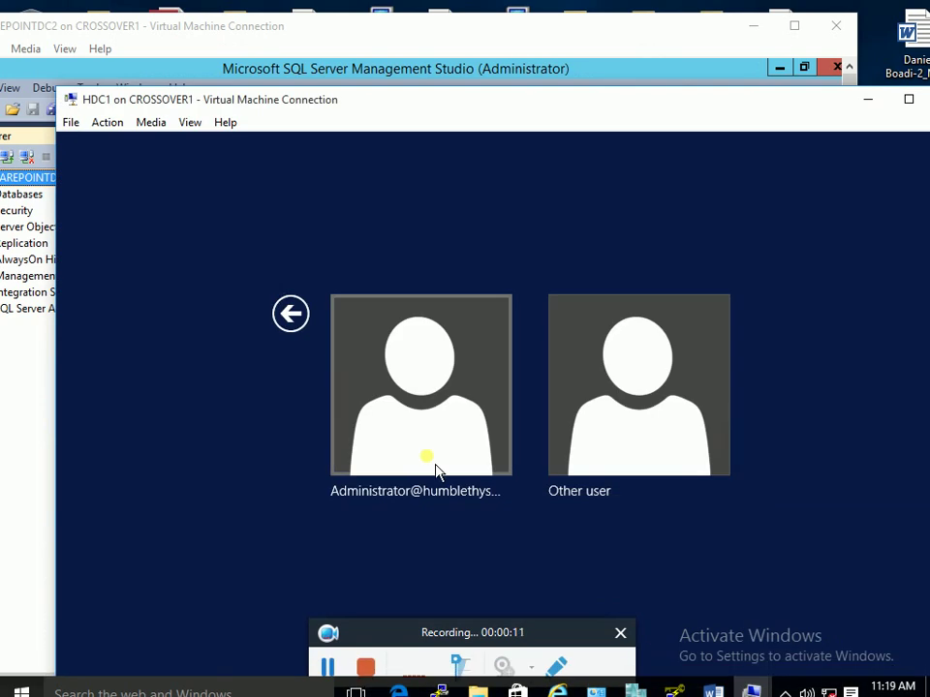
# Step: Sign in to the HDC1 virtual machine with the Administrator account by entering its password
pyautogui.click(394, 376)
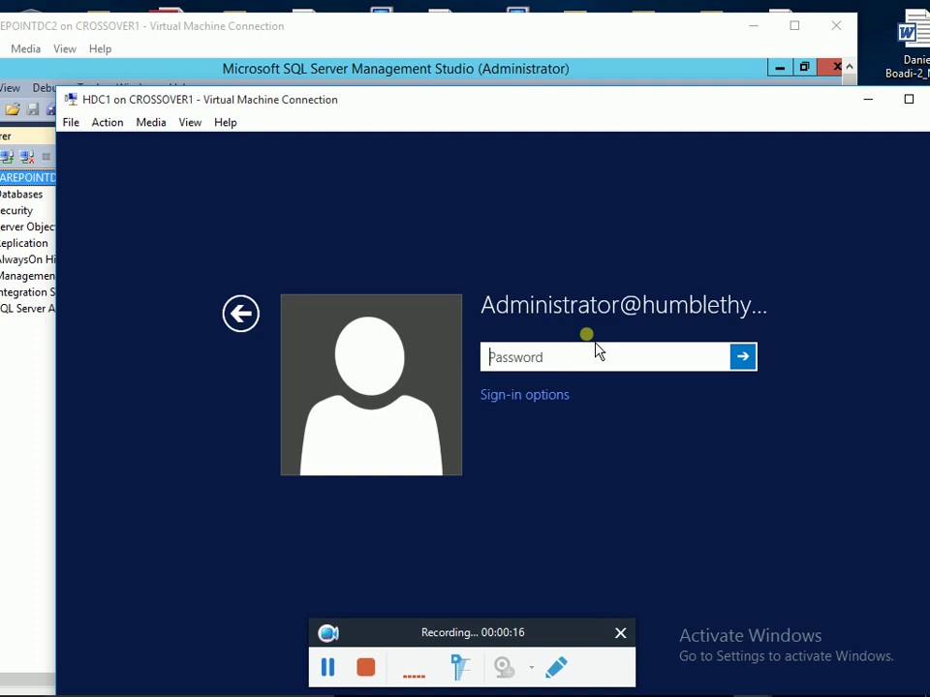
pyautogui.write('•••••')
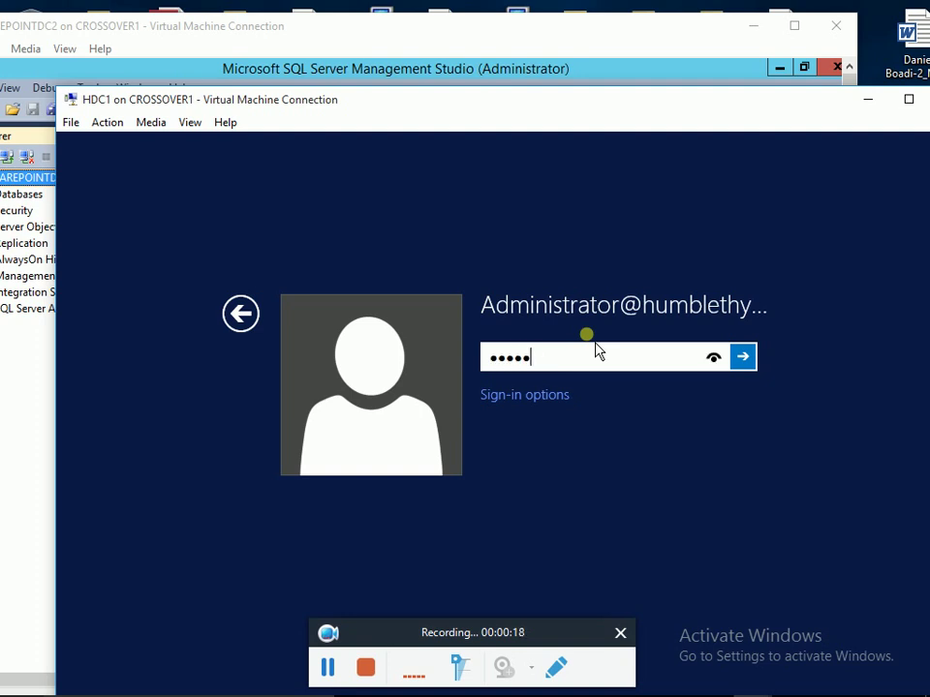
pyautogui.write('•')
pyautogui.press('BackSpace')
pyautogui.press('BackSpace')
pyautogui.press('BackSpace')
pyautogui.press('BackSpace')
pyautogui.press('BackSpace')
pyautogui.press('BackSpace')
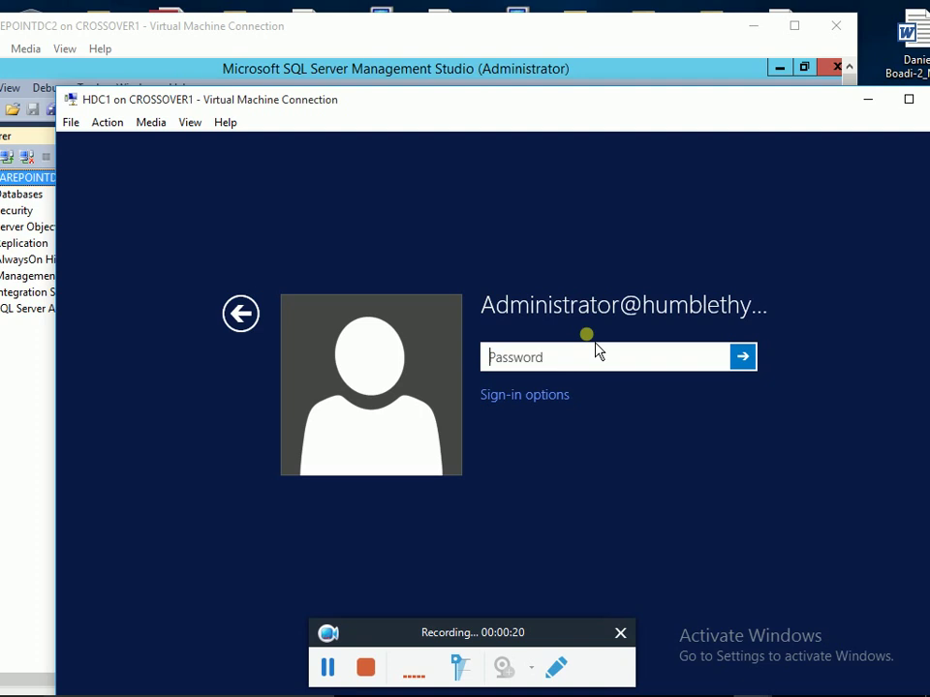
pyautogui.write('•••••')
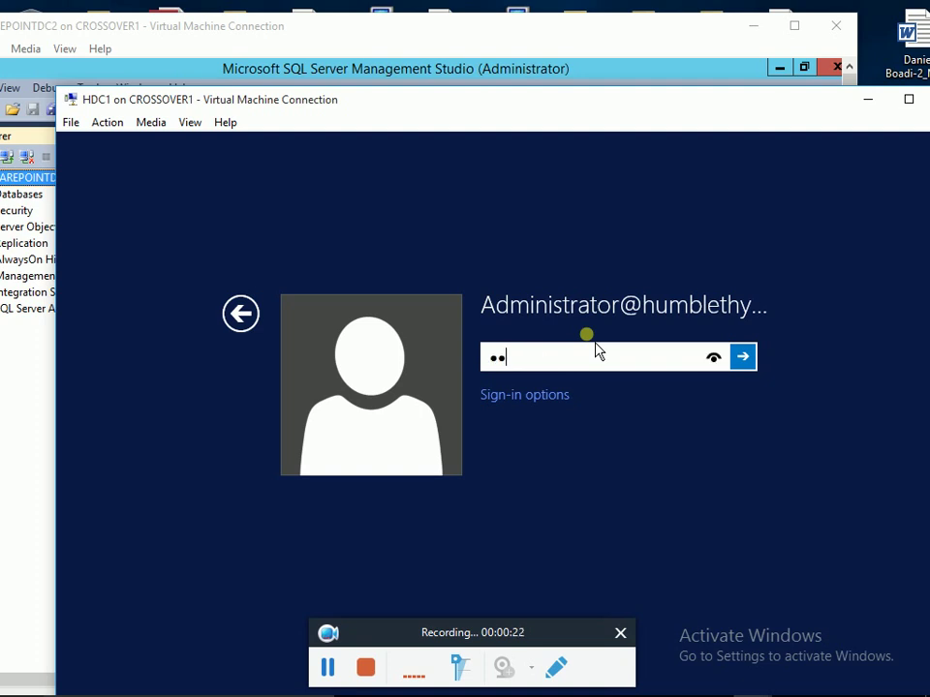
pyautogui.write('•••••')
pyautogui.press('Return')
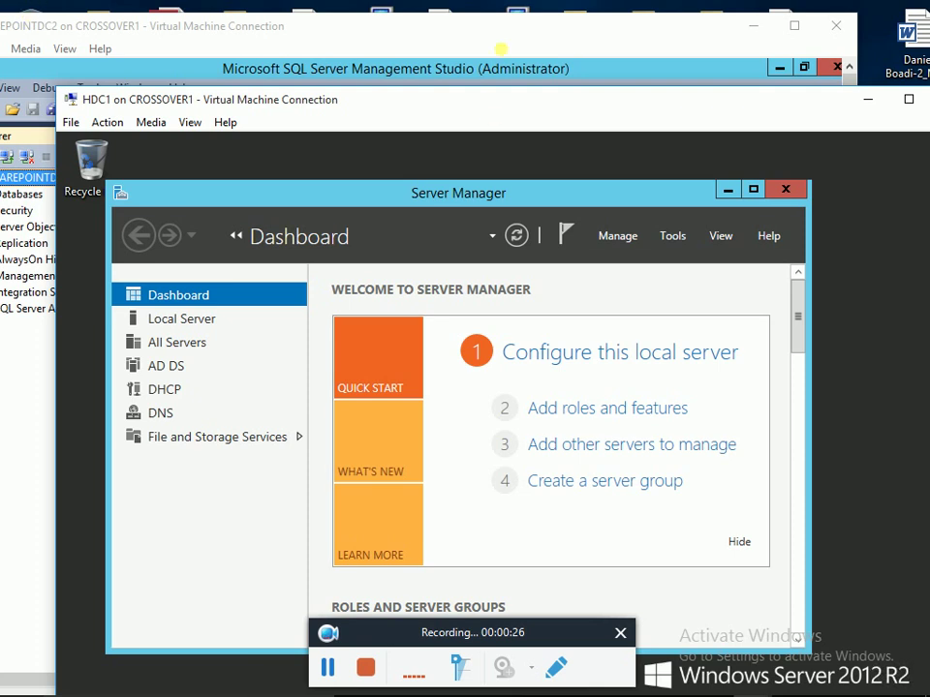
# Step: Switch to the HDSHAREPOINTDC2 virtual machine in full screen and bring up its Internet Explorer window maximized
pyautogui.click(712, 30)
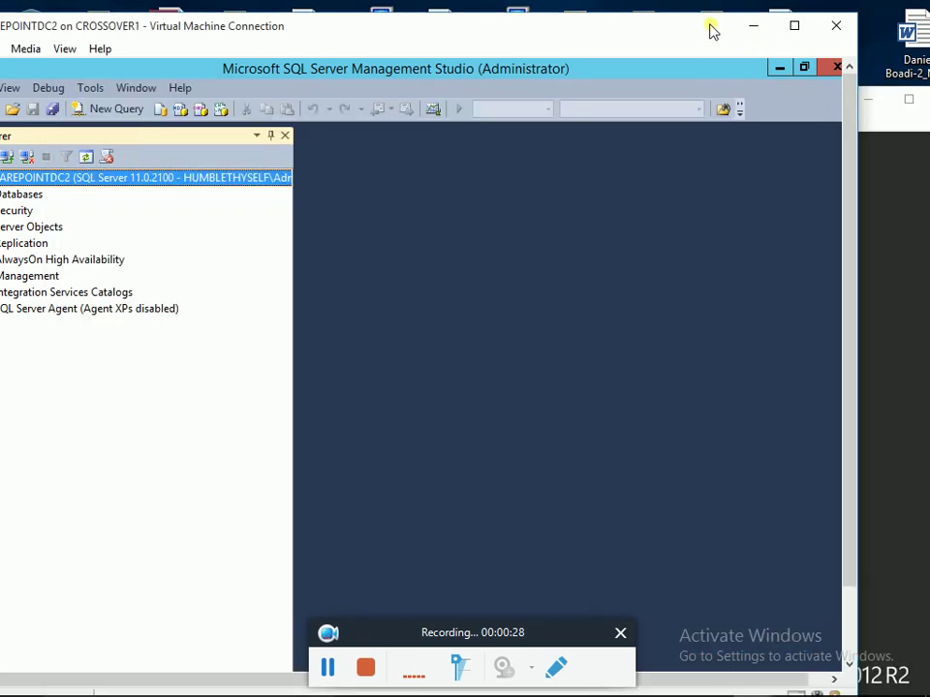
pyautogui.click(794, 25)
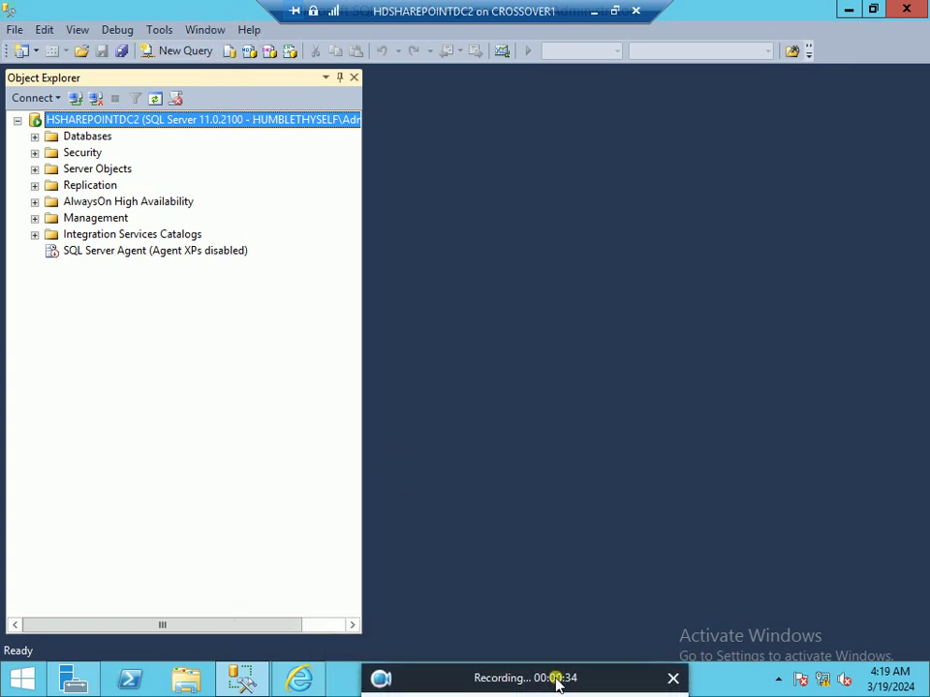
pyautogui.click(295, 681)
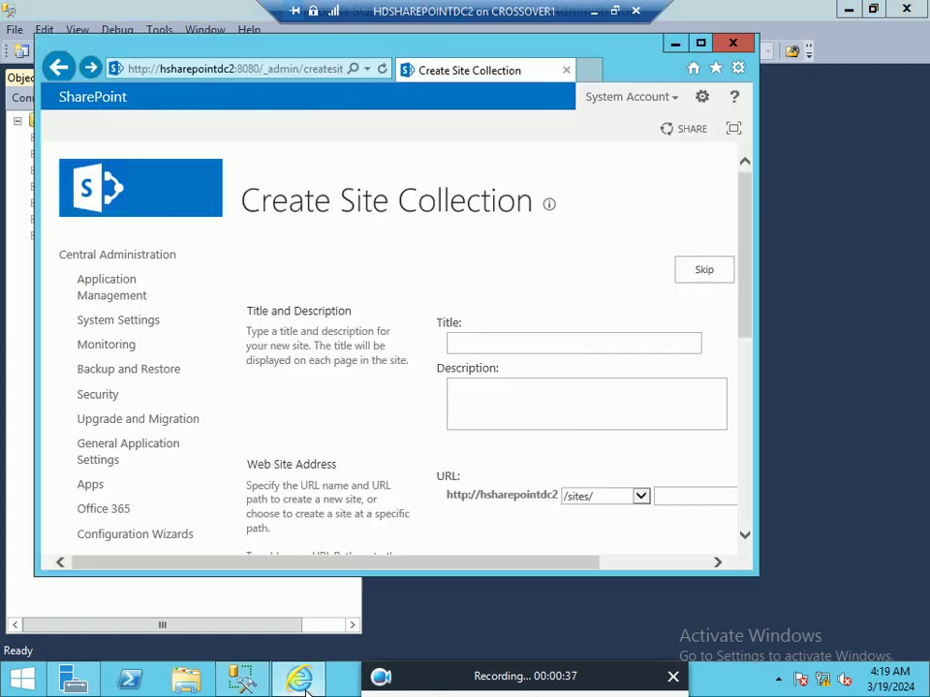
pyautogui.click(700, 43)
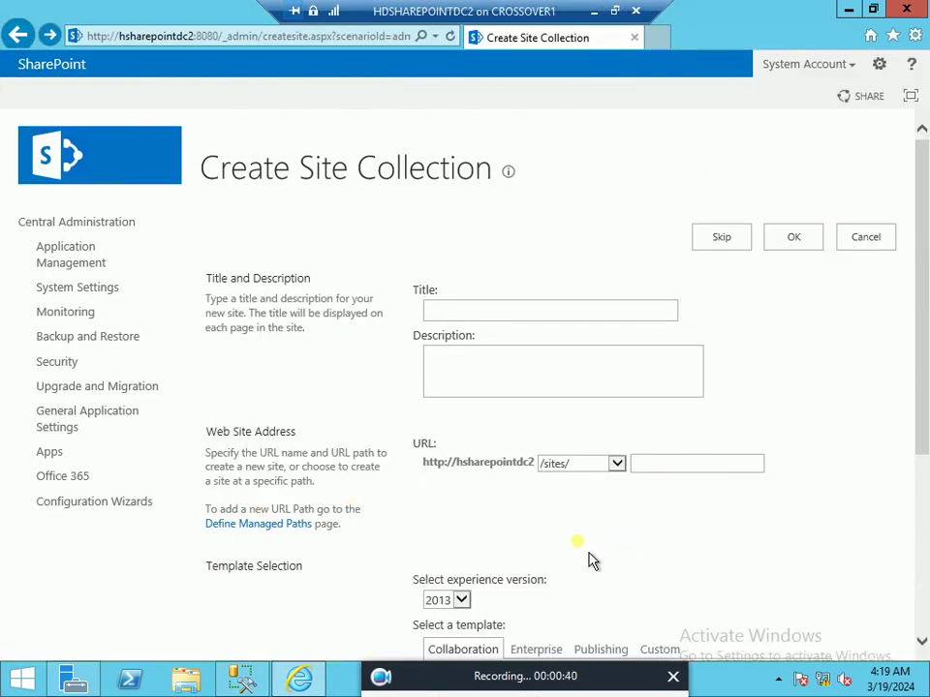
# Step: Go to the Central Administration home page and open the web application management list
pyautogui.click(78, 236)
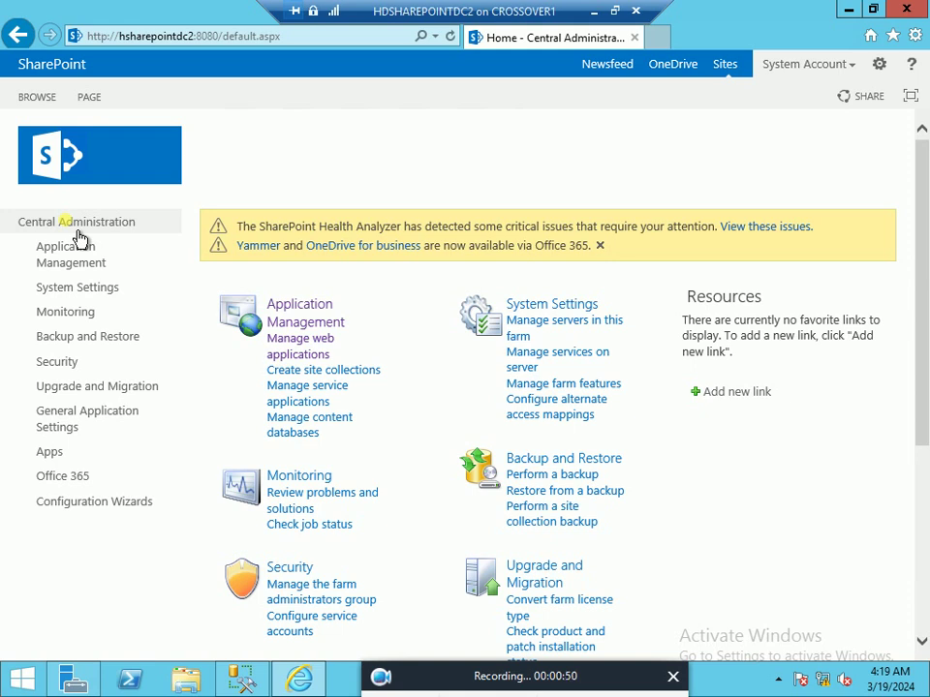
pyautogui.scroll(-3, 357, 353)
pyautogui.scroll(2, 380, 388)
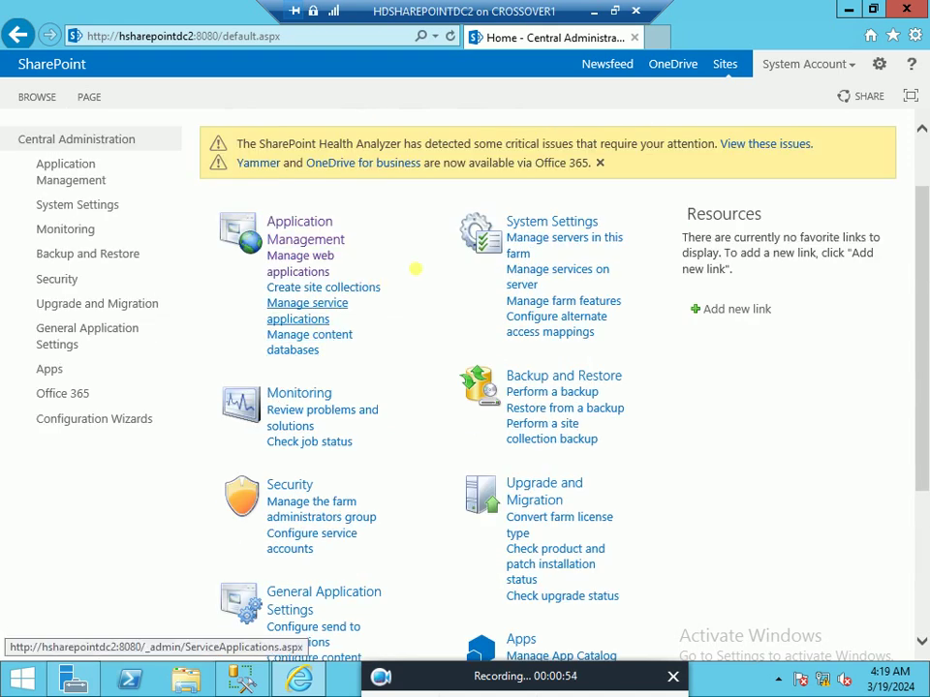
pyautogui.click(305, 274)
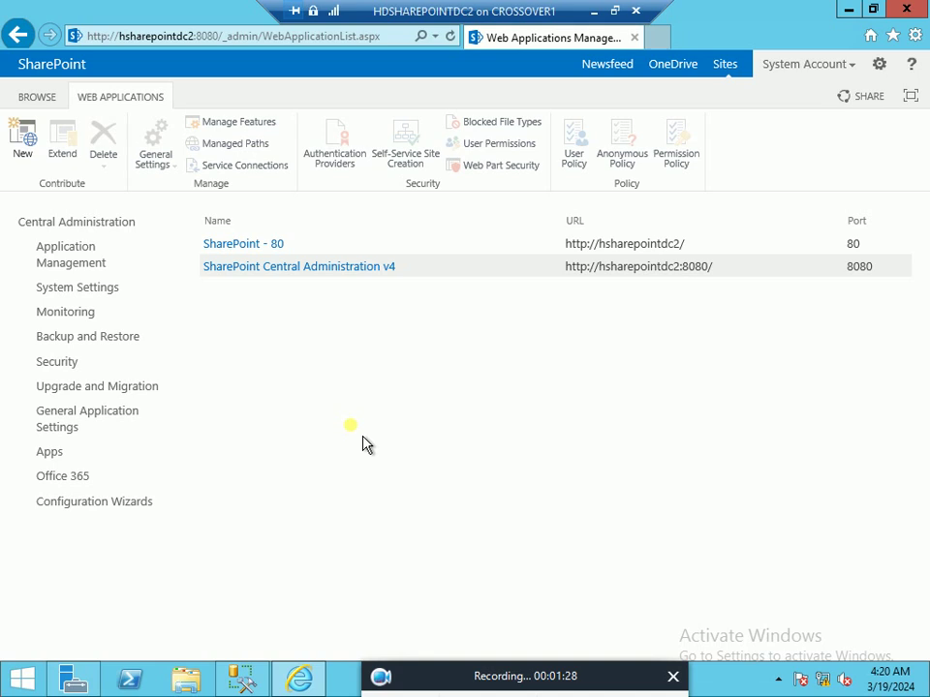
# Step: Start creating a new web application from the web application management page
pyautogui.moveTo(538, 655)
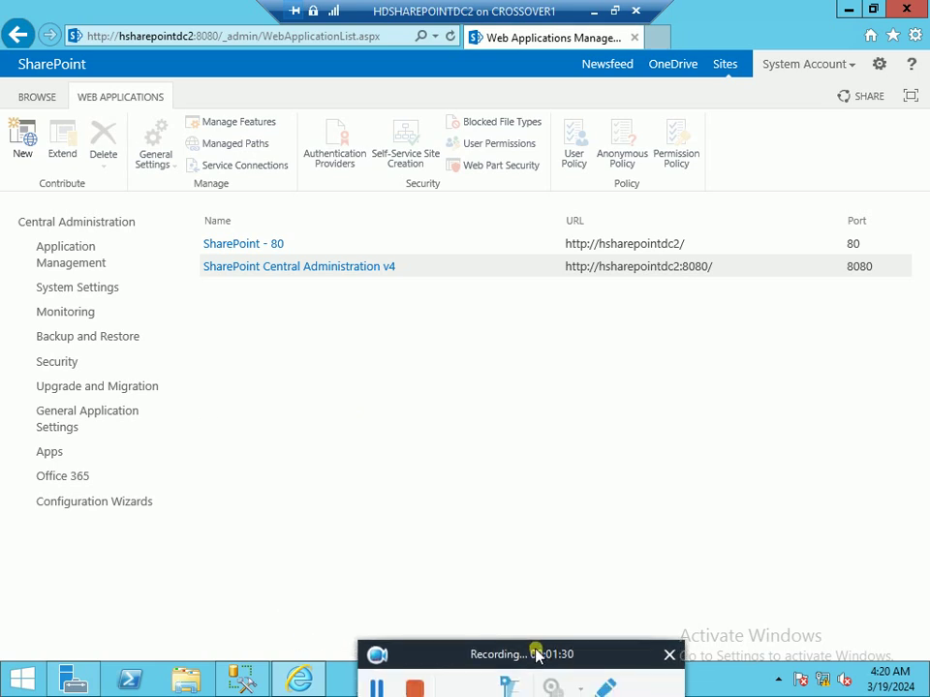
pyautogui.click(436, 270)
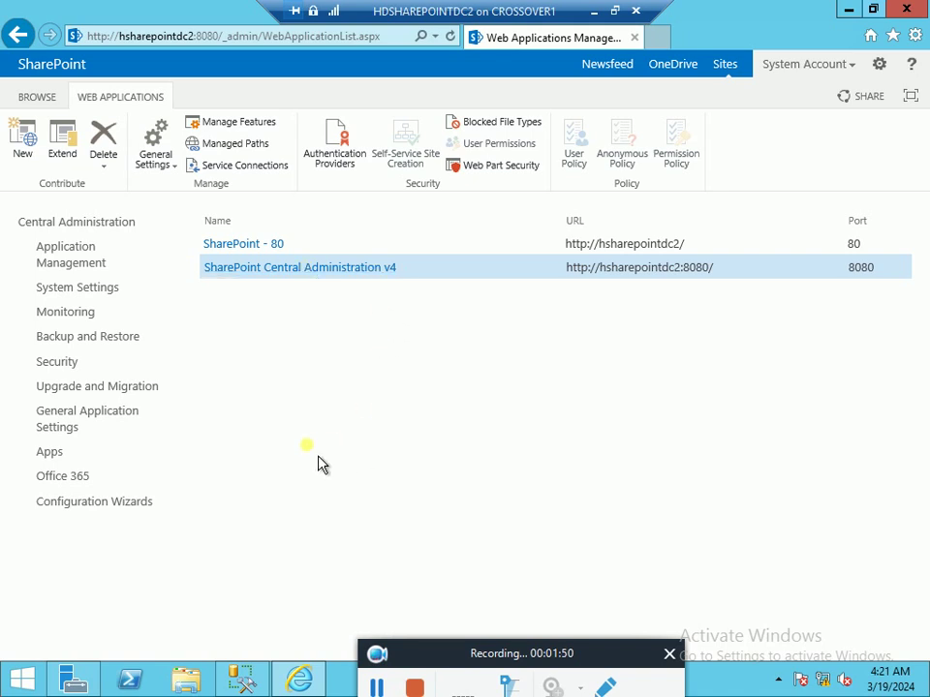
pyautogui.click(25, 151)
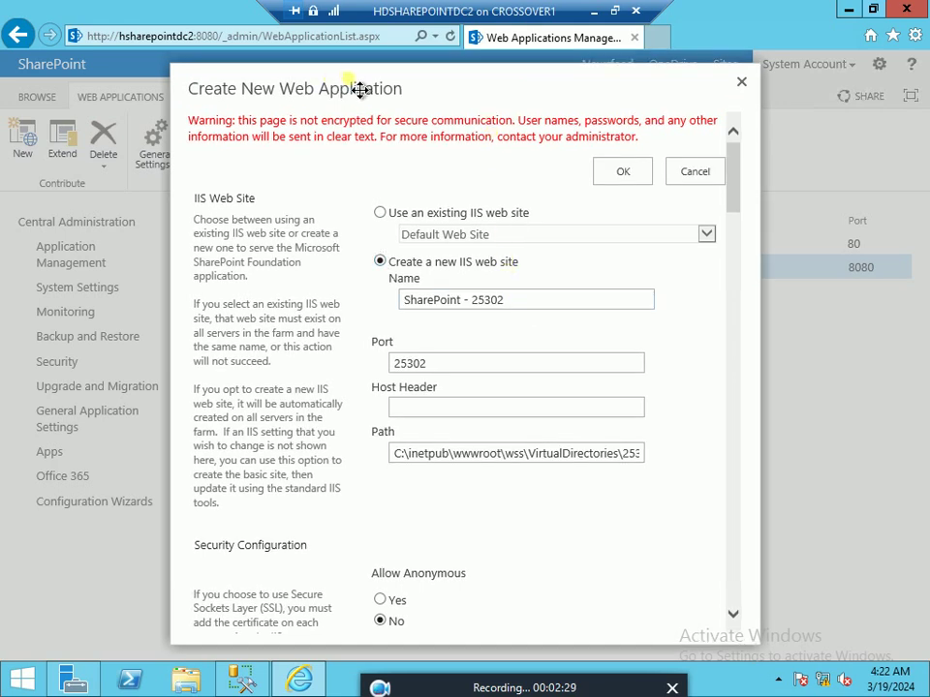
pyautogui.moveTo(363, 86); pyautogui.dragTo(441, 428)
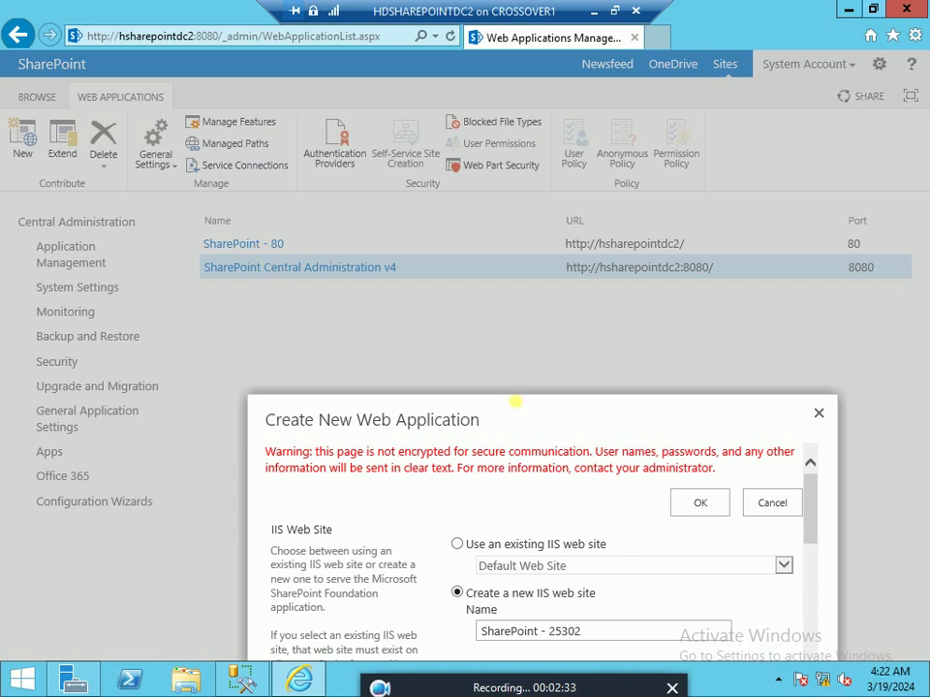
pyautogui.moveTo(529, 422); pyautogui.dragTo(441, 86)
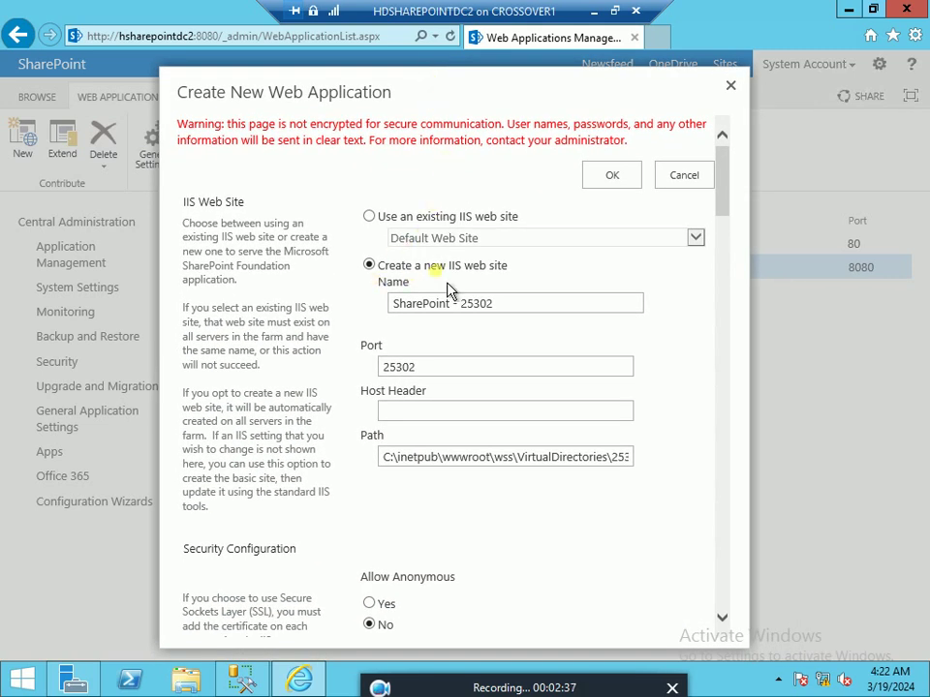
# Step: Replace the default name of the new IIS web site with HCarCrental
pyautogui.moveTo(502, 305); pyautogui.dragTo(393, 304)
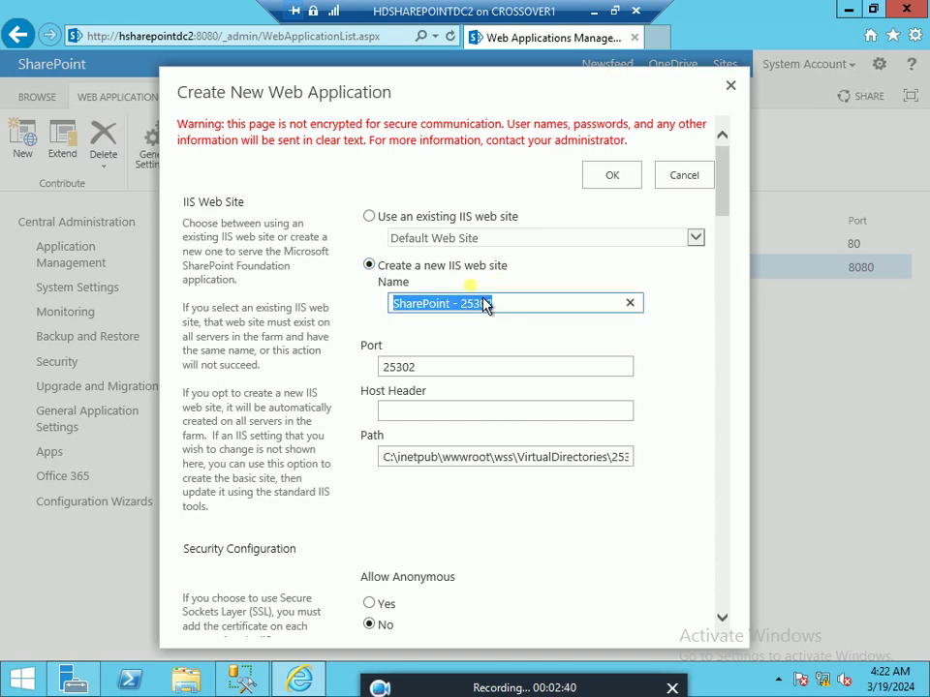
pyautogui.press('BackSpace')
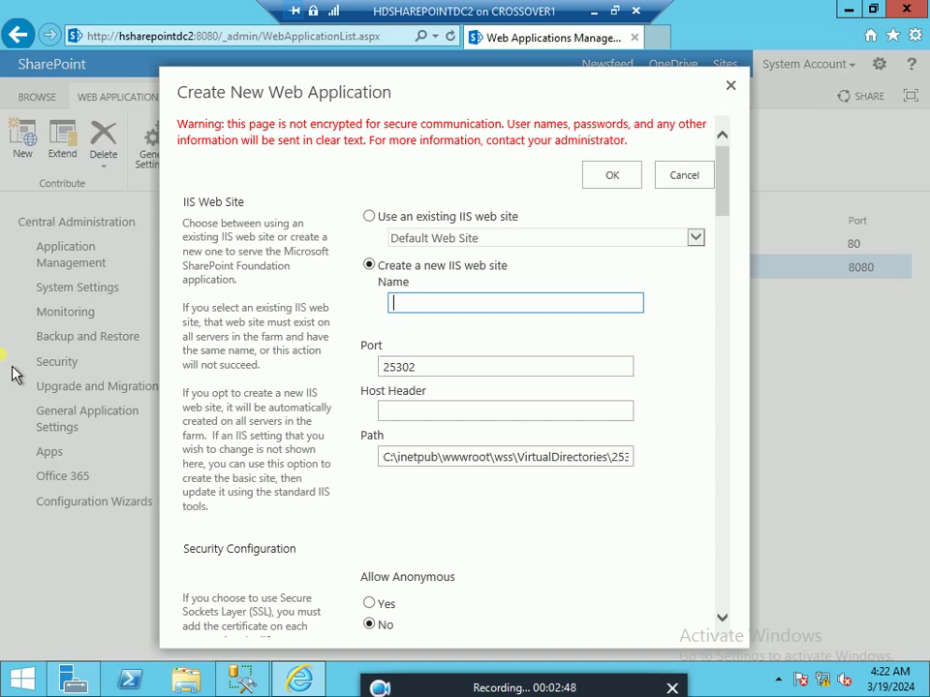
pyautogui.write('Crental')
pyautogui.press('Left')
pyautogui.press('Left')
pyautogui.press('Left')
pyautogui.press('Left')
pyautogui.press('Left')
pyautogui.press('Left')
pyautogui.press('Left')
pyautogui.write('HCr')
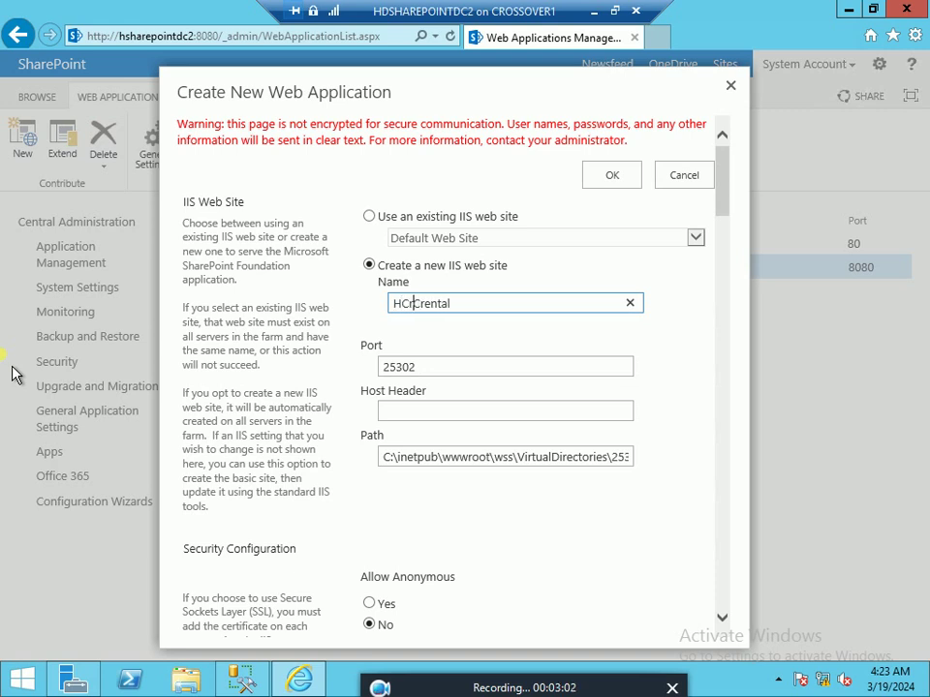
pyautogui.press('BackSpace')
pyautogui.write('ar')
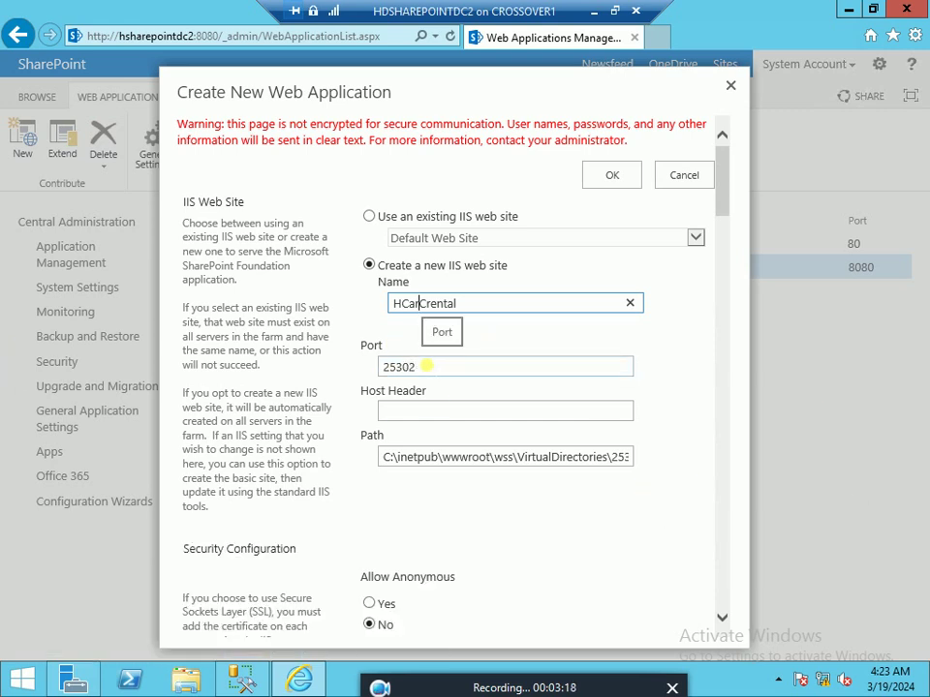
# Step: Set the port of the new IIS web site to 8090
pyautogui.moveTo(427, 366); pyautogui.dragTo(378, 365)
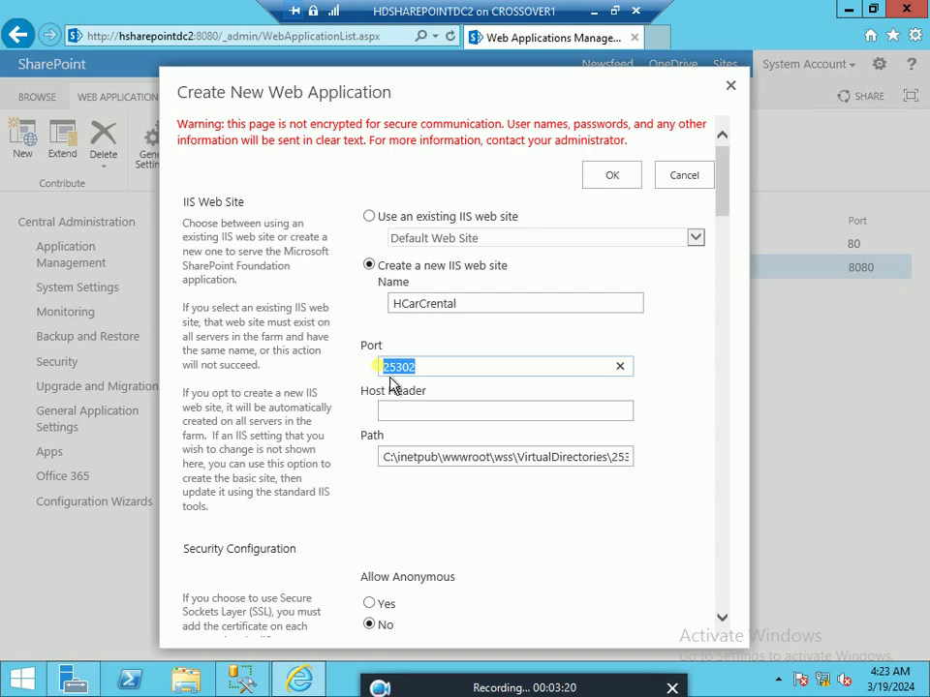
pyautogui.press('BackSpace')
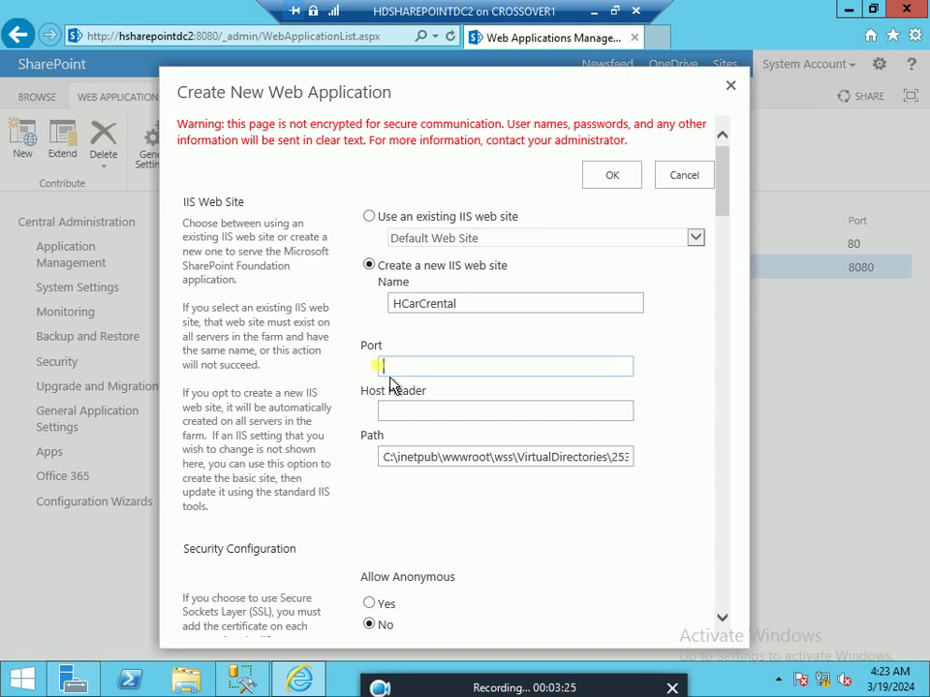
pyautogui.write('8090')
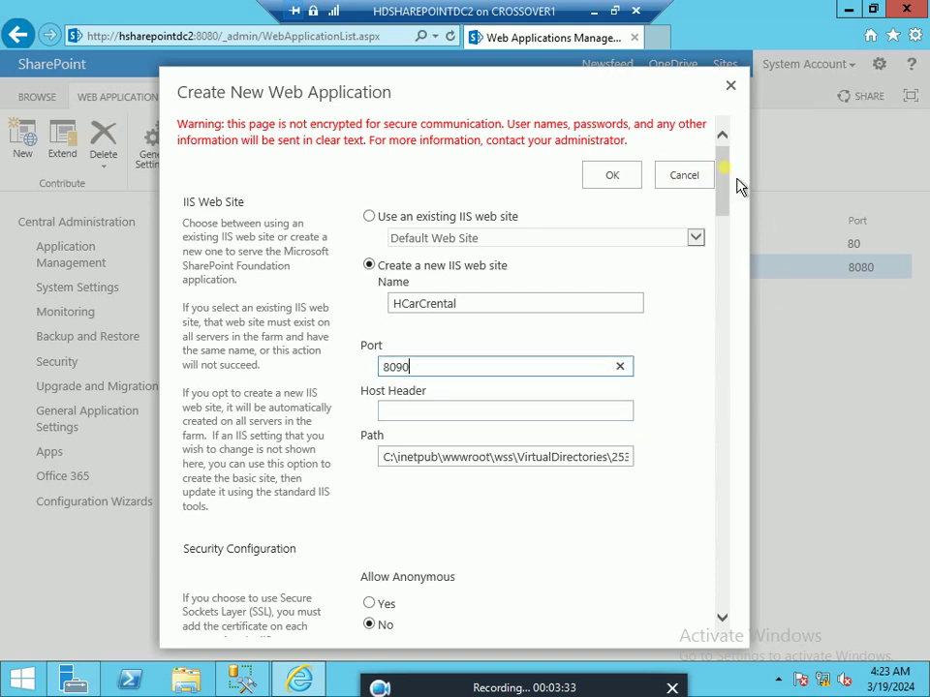
# Step: Correct the name of the new IIS web site to HCarRental
pyautogui.moveTo(738, 186); pyautogui.dragTo(738, 207)
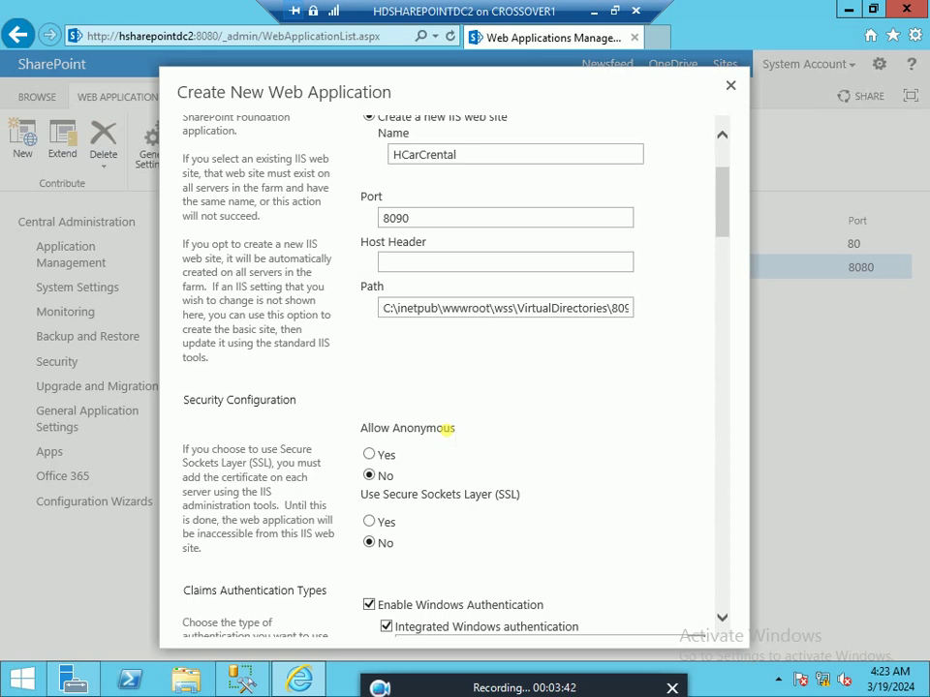
pyautogui.scroll(3, 494, 405)
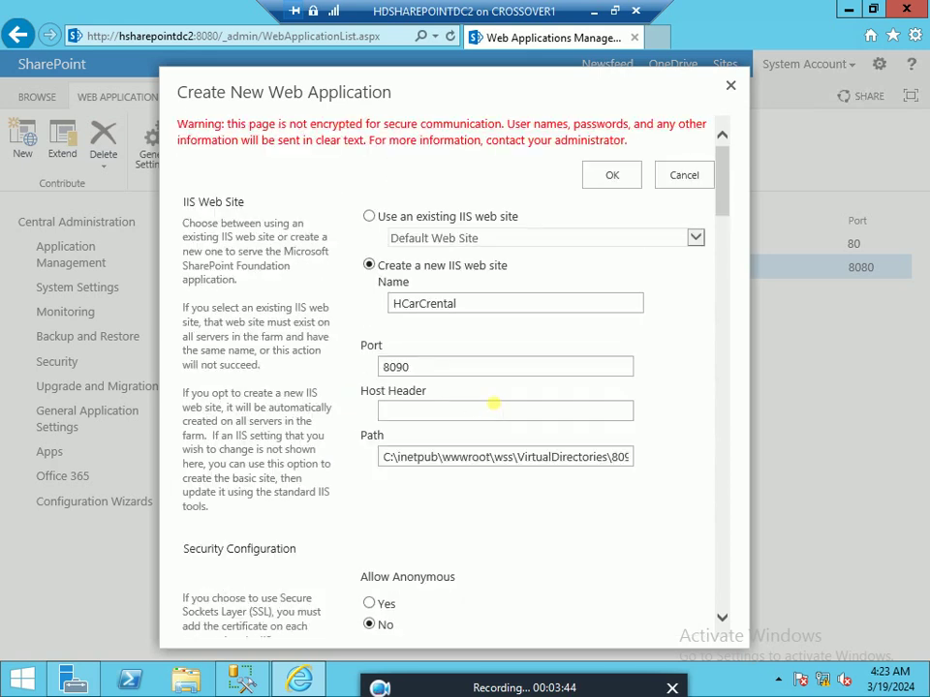
pyautogui.click(423, 303)
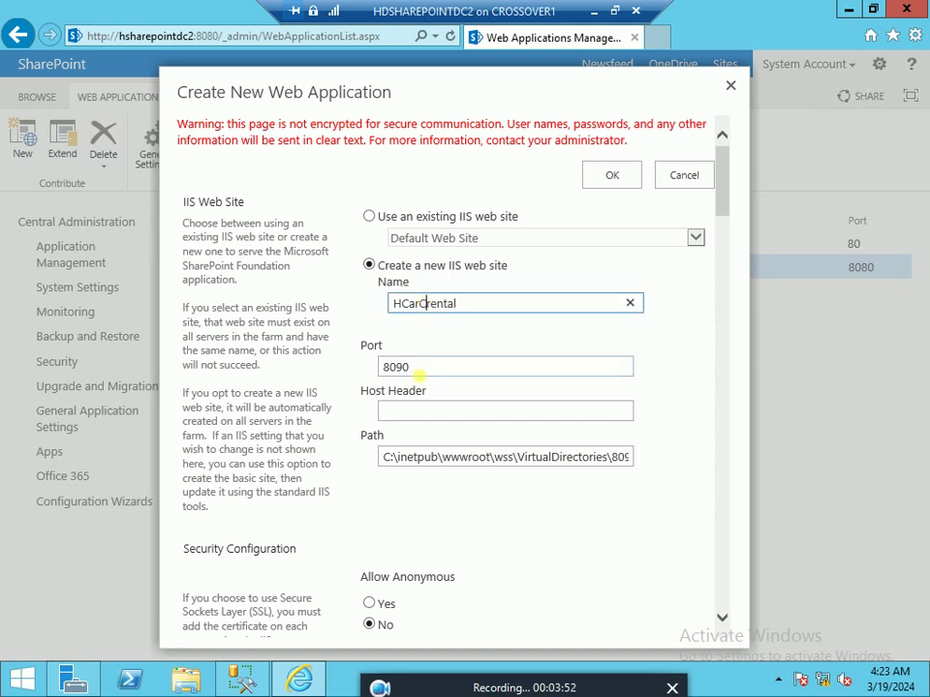
pyautogui.press('BackSpace')
pyautogui.press('Right')
pyautogui.press('BackSpace')
pyautogui.write('T')
pyautogui.press('BackSpace')
pyautogui.write('R')
pyautogui.click(397, 303)
pyautogui.press('BackSpace')
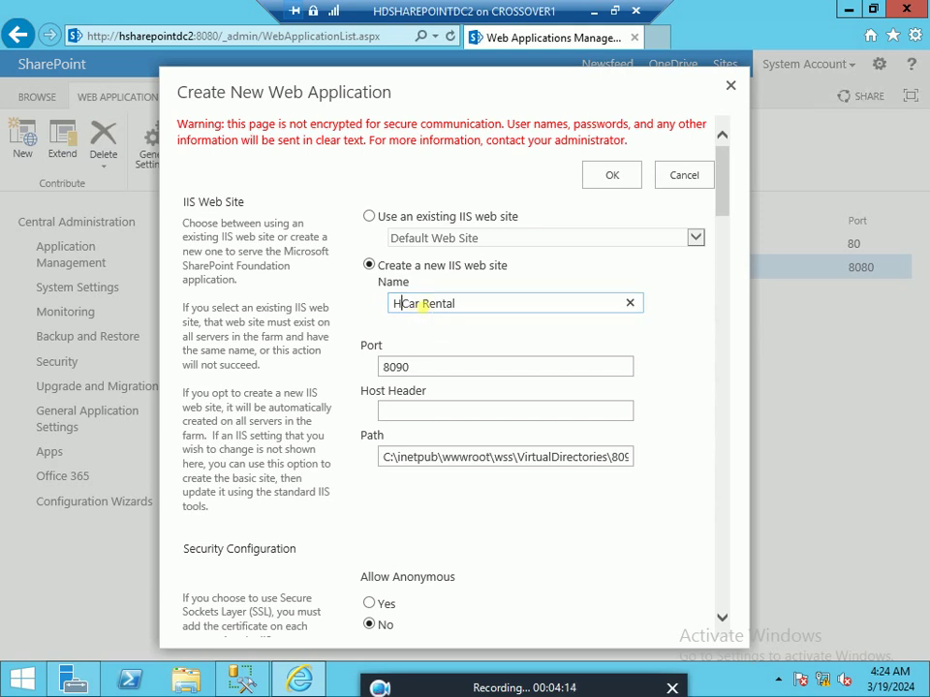
pyautogui.click(420, 303)
pyautogui.press('Delete')
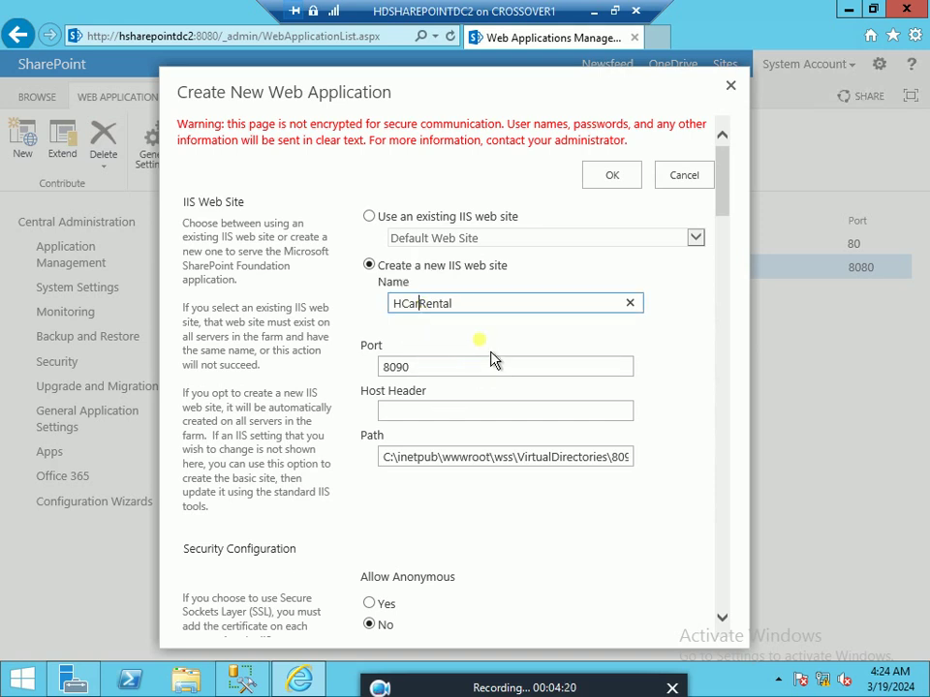
pyautogui.click(491, 354)
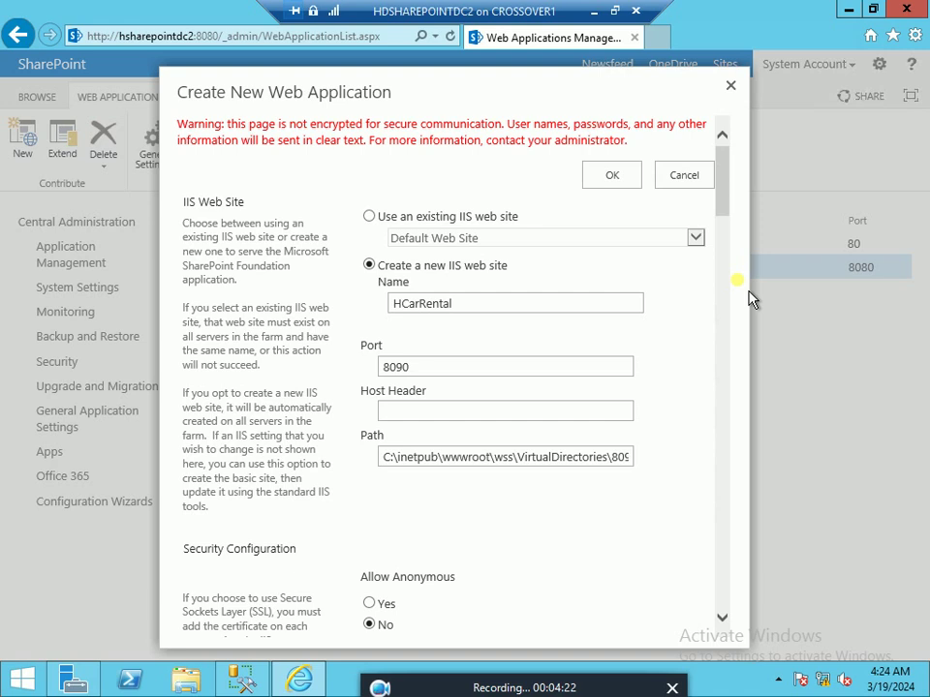
# Step: Review the remaining default settings, create the HCarRental web application with them, and dismiss the completion message
pyautogui.moveTo(731, 202); pyautogui.dragTo(733, 224)
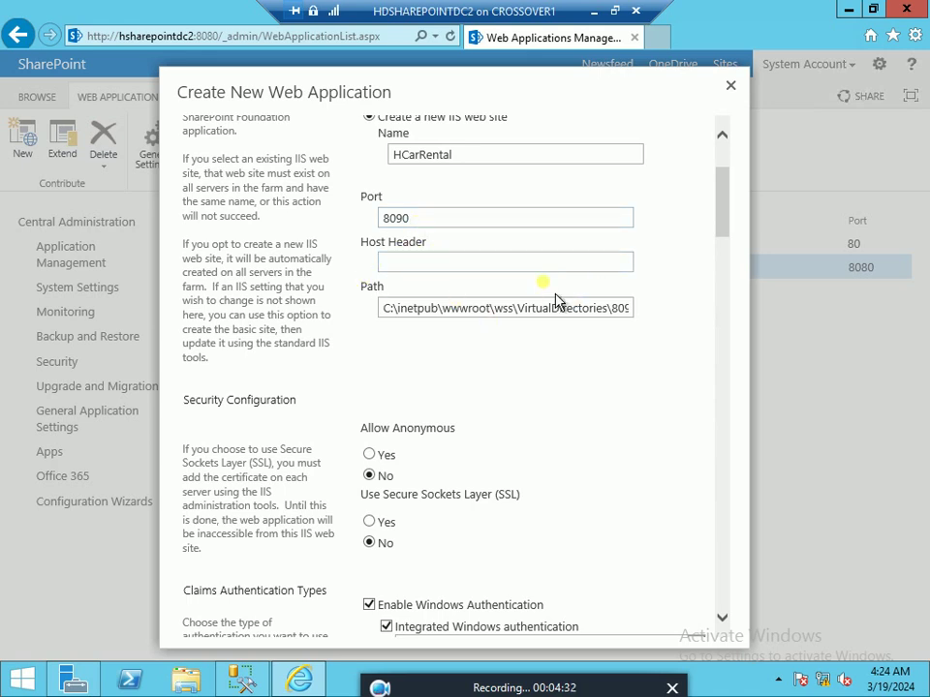
pyautogui.scroll(-1, 670, 421)
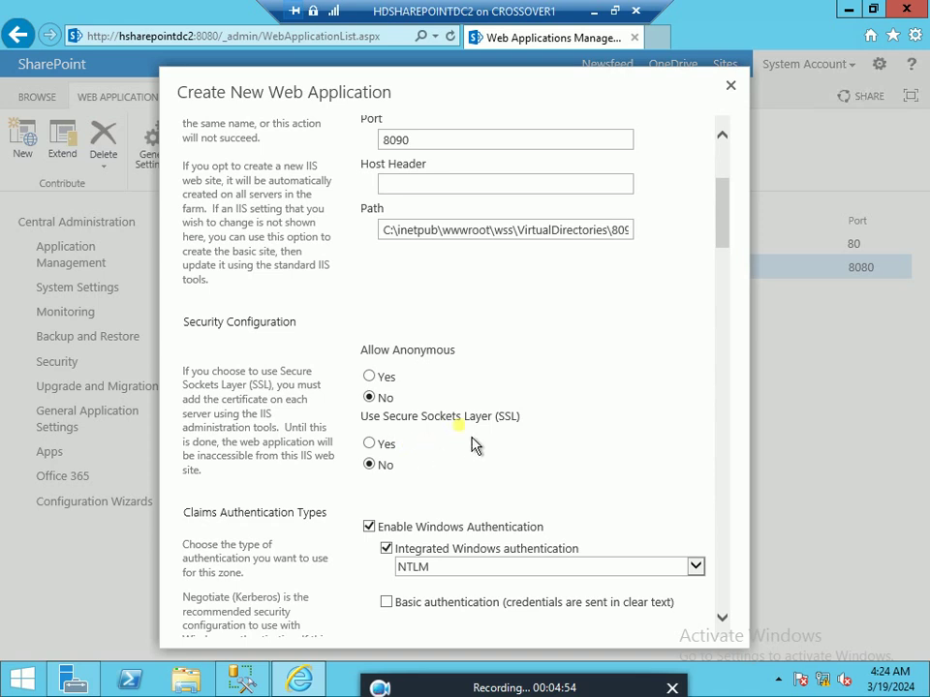
pyautogui.scroll(-3, 477, 478)
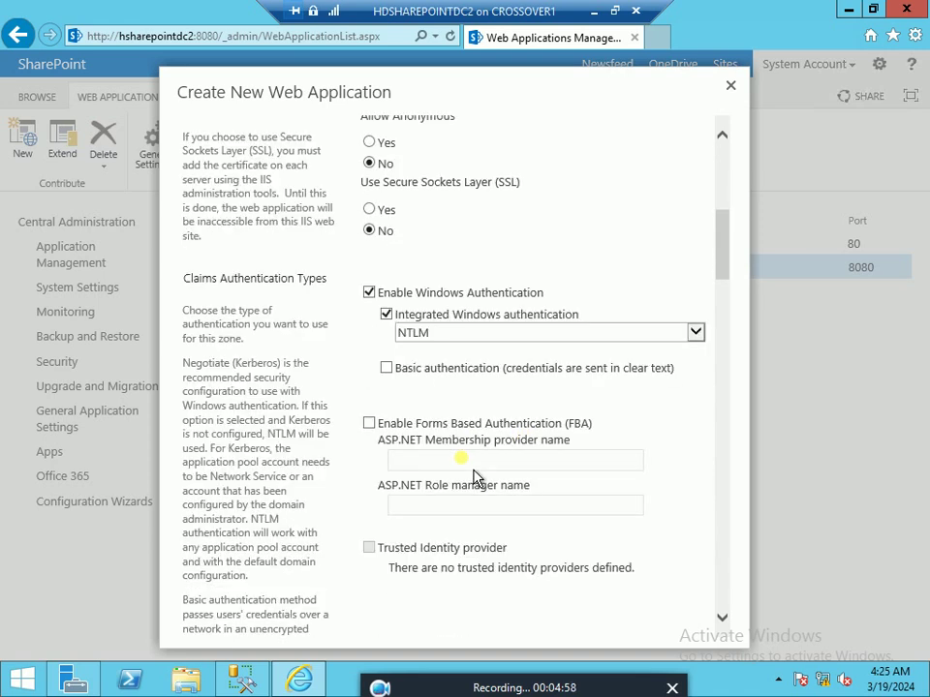
pyautogui.scroll(-7, 475, 478)
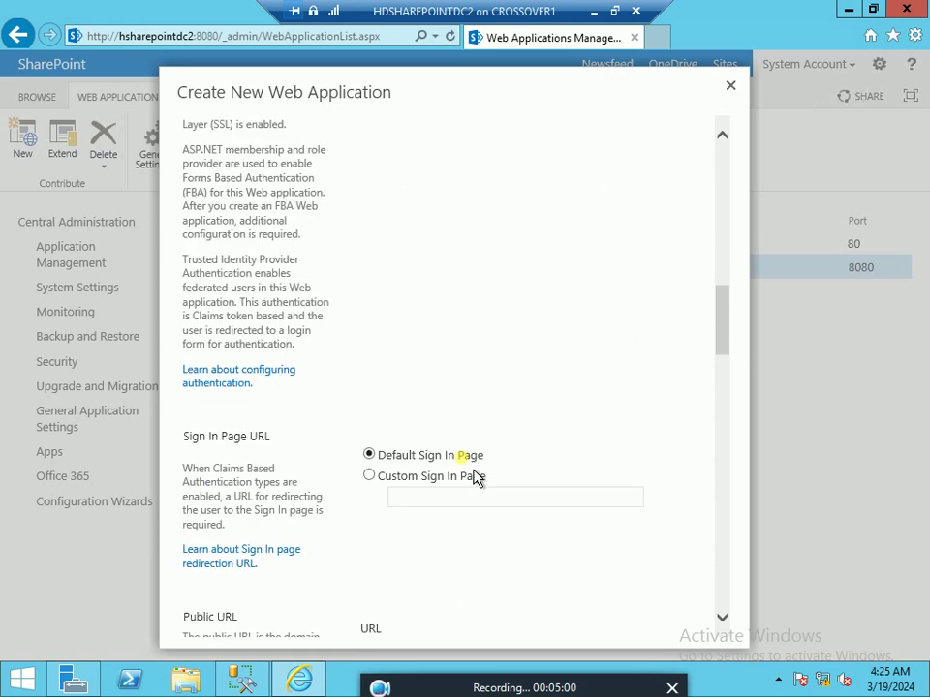
pyautogui.scroll(-1, 614, 509)
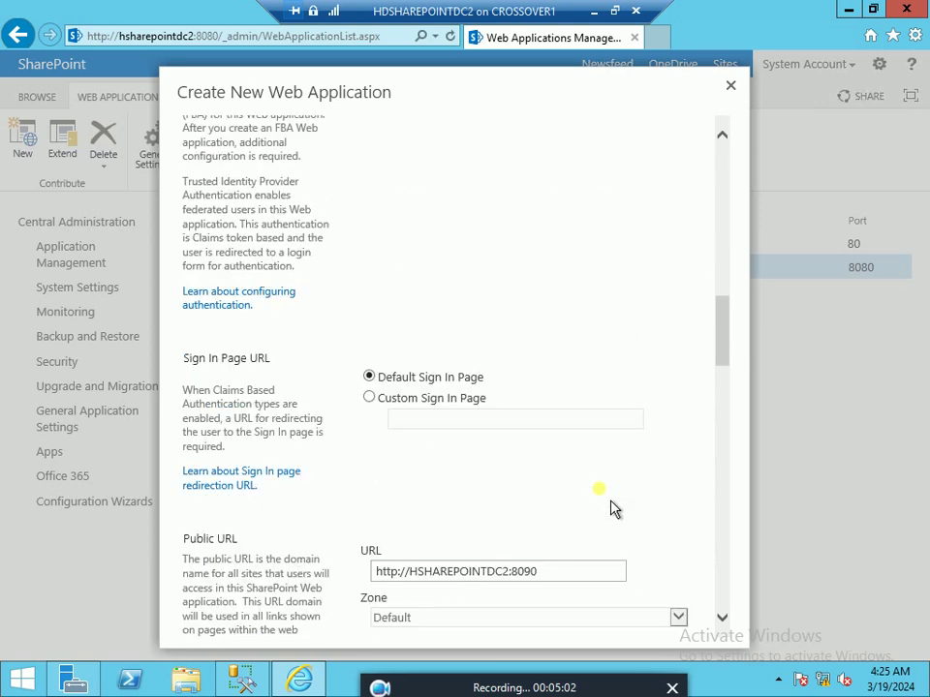
pyautogui.scroll(-2, 614, 508)
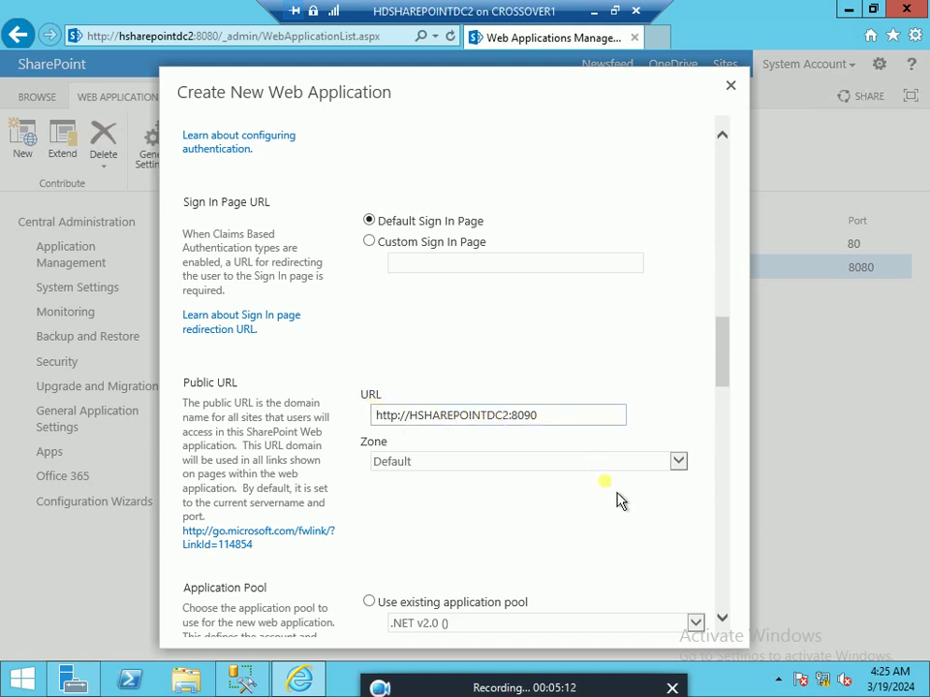
pyautogui.scroll(-3, 605, 481)
pyautogui.scroll(-3, 604, 481)
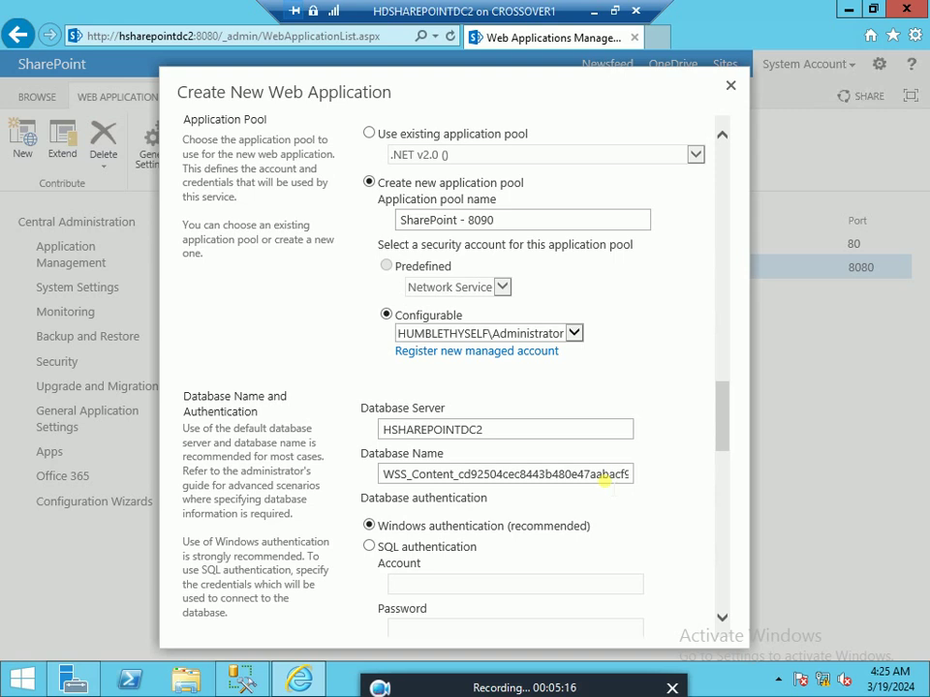
pyautogui.scroll(-3, 604, 481)
pyautogui.scroll(-10, 604, 481)
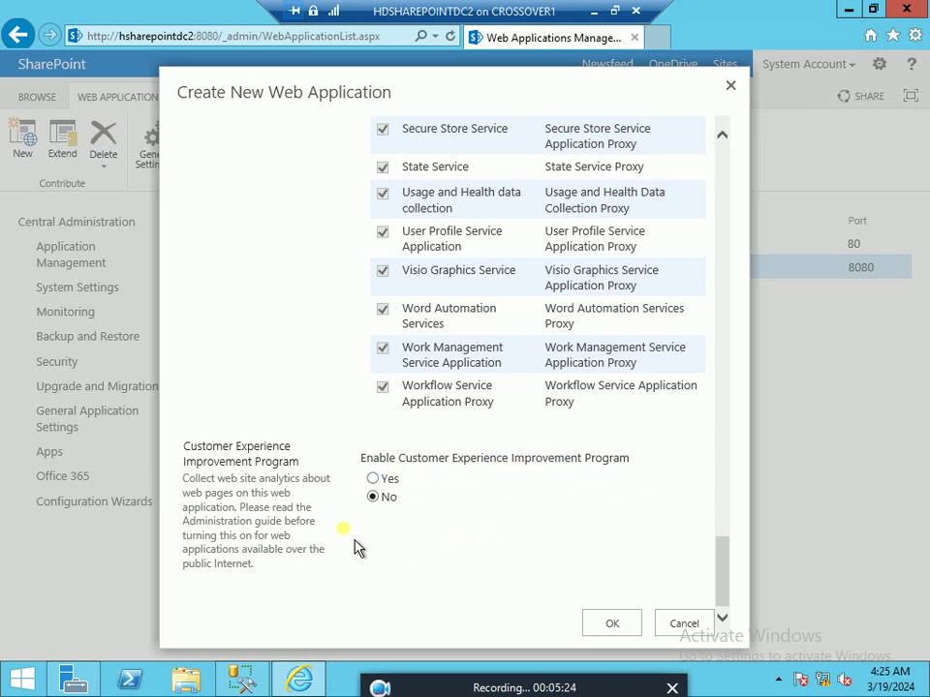
pyautogui.click(620, 627)
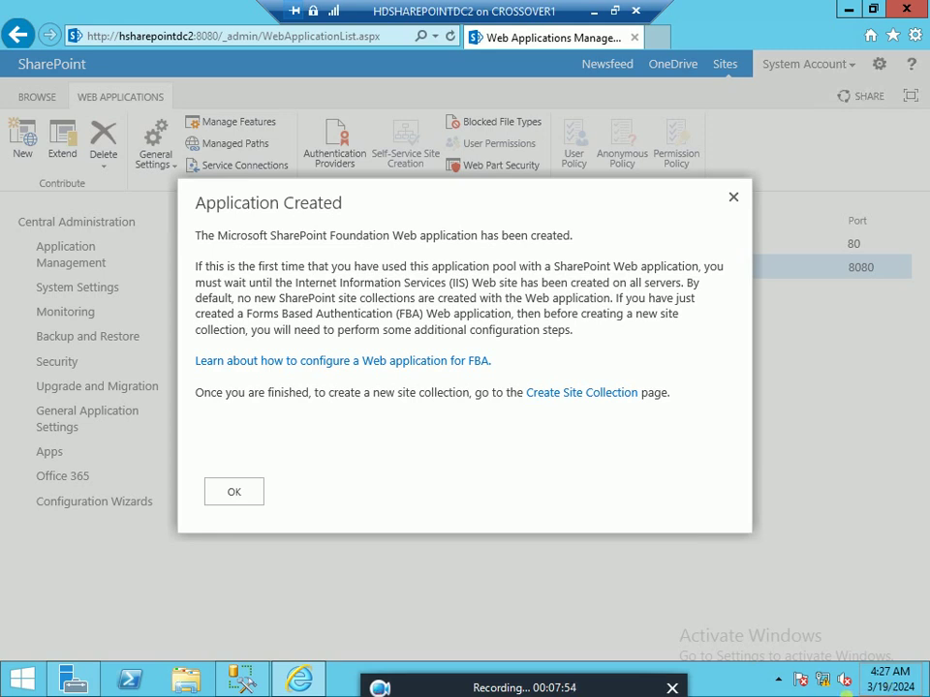
pyautogui.click(245, 501)
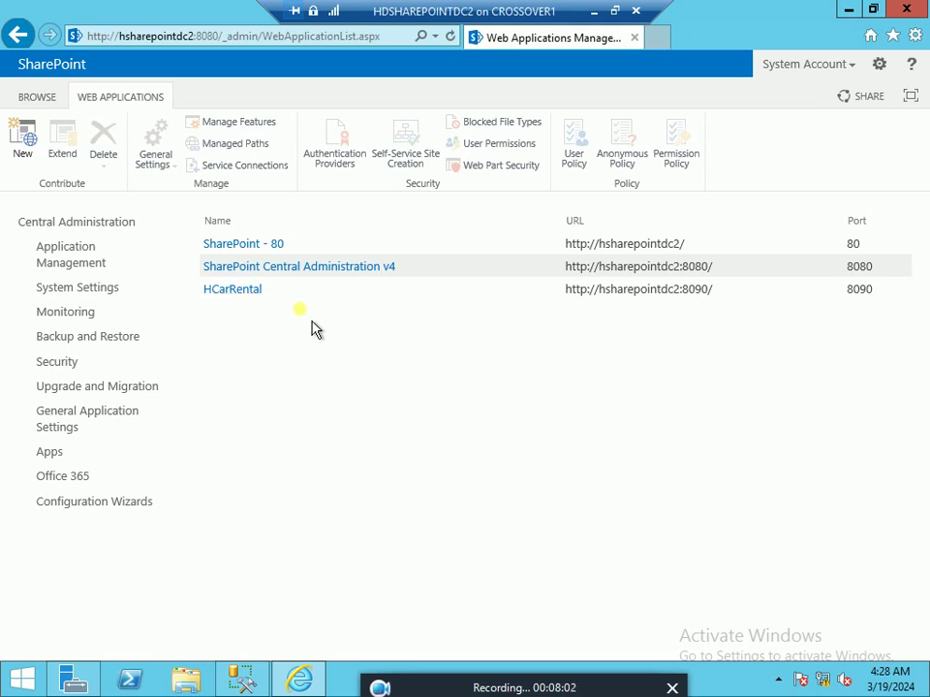
# Step: Select the HCarRental web application and open its managed paths definition
pyautogui.click(489, 292)
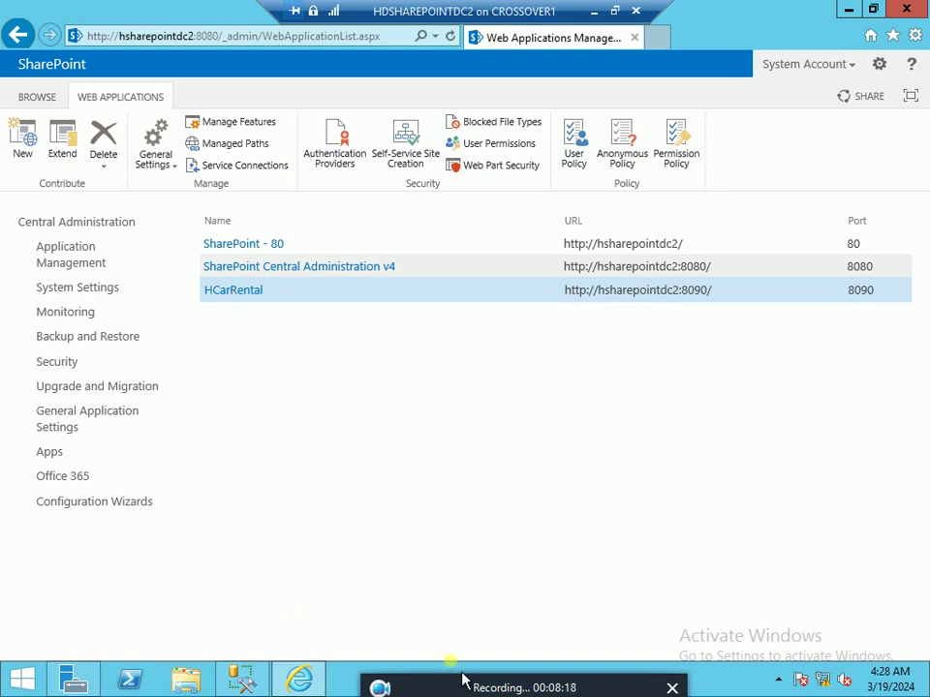
pyautogui.moveTo(392, 679)
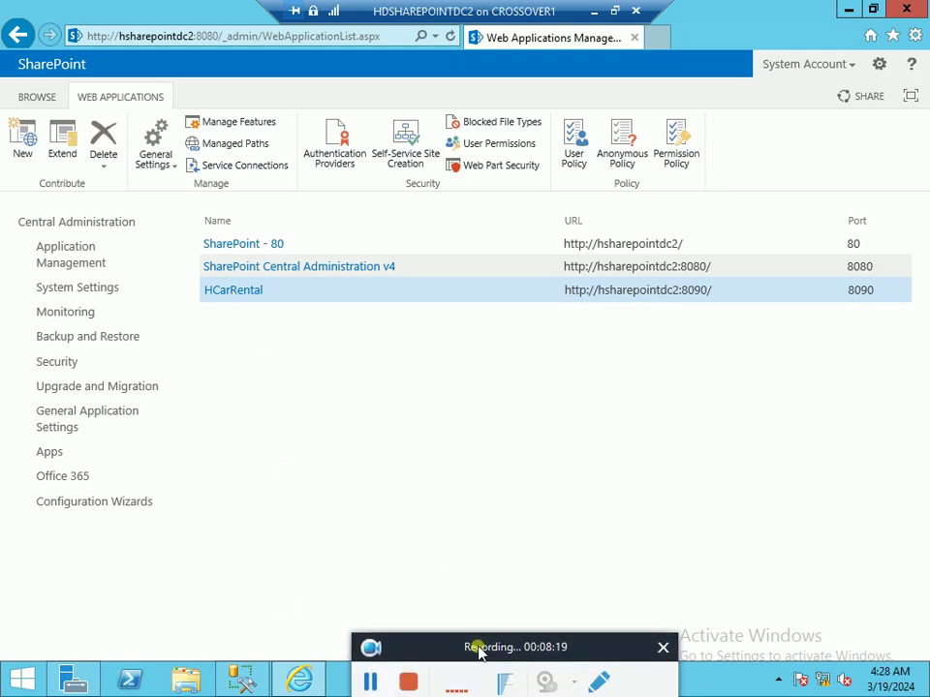
pyautogui.click(372, 667)
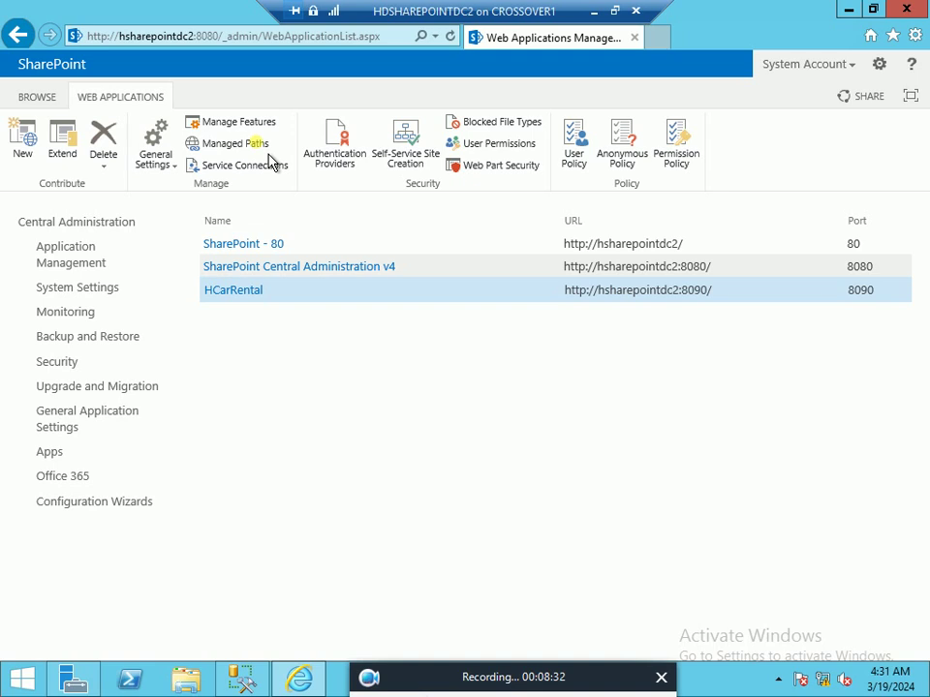
pyautogui.click(240, 143)
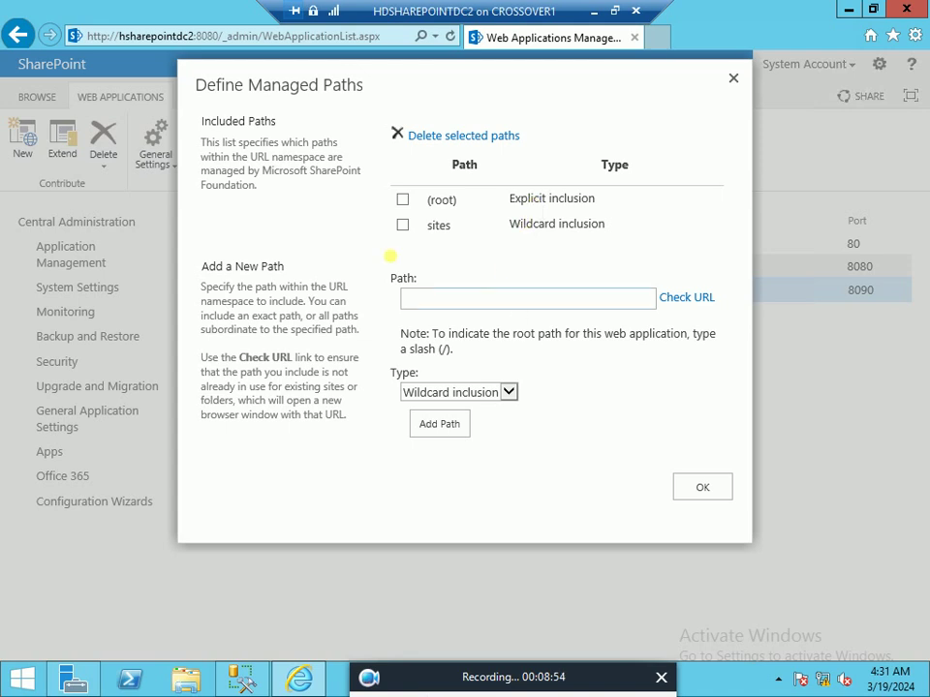
# Step: Add a managed path named Main with the type Explicit inclusion
pyautogui.click(508, 393)
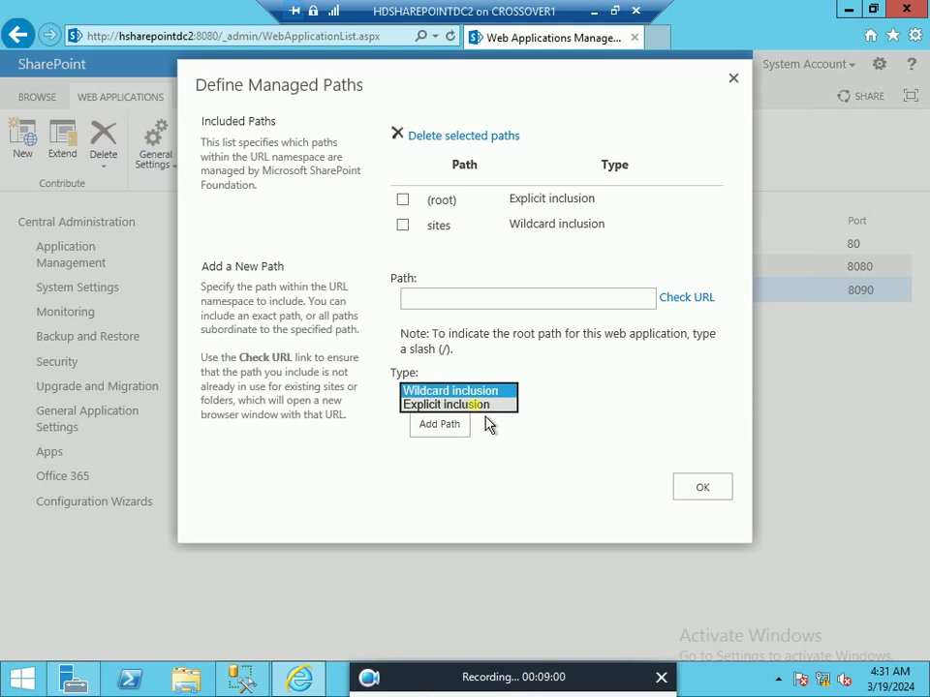
pyautogui.click(483, 408)
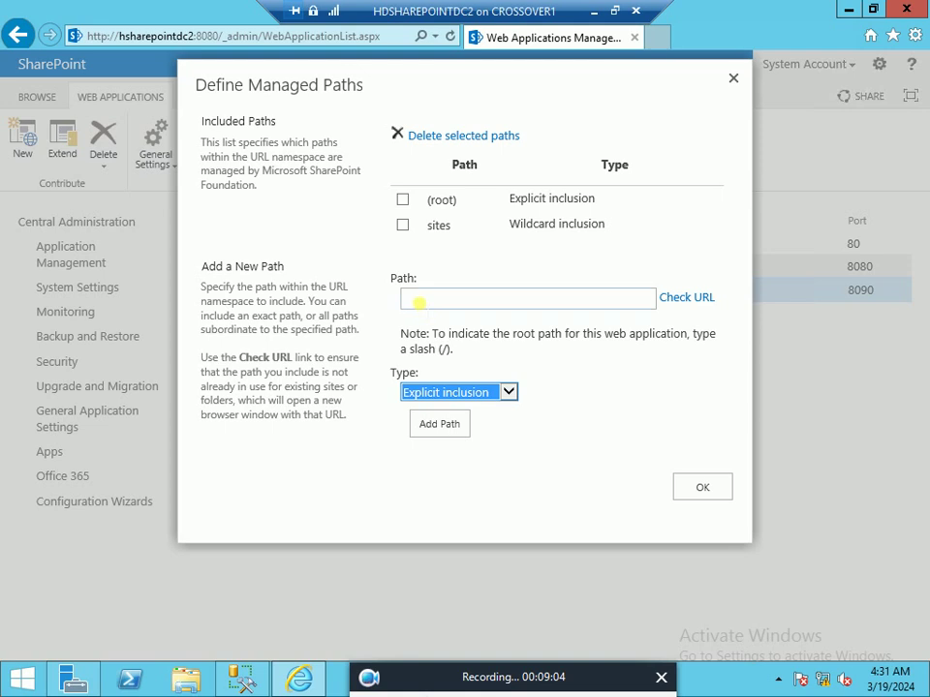
pyautogui.click(418, 302)
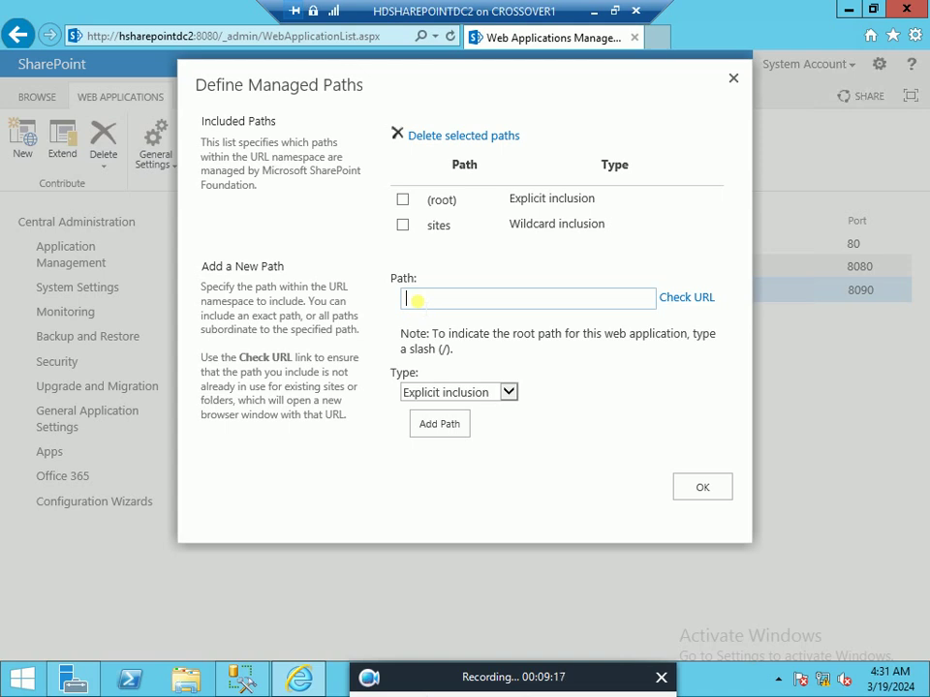
pyautogui.write('MAIN')
pyautogui.press('BackSpace')
pyautogui.press('BackSpace')
pyautogui.press('BackSpace')
pyautogui.write('ain')
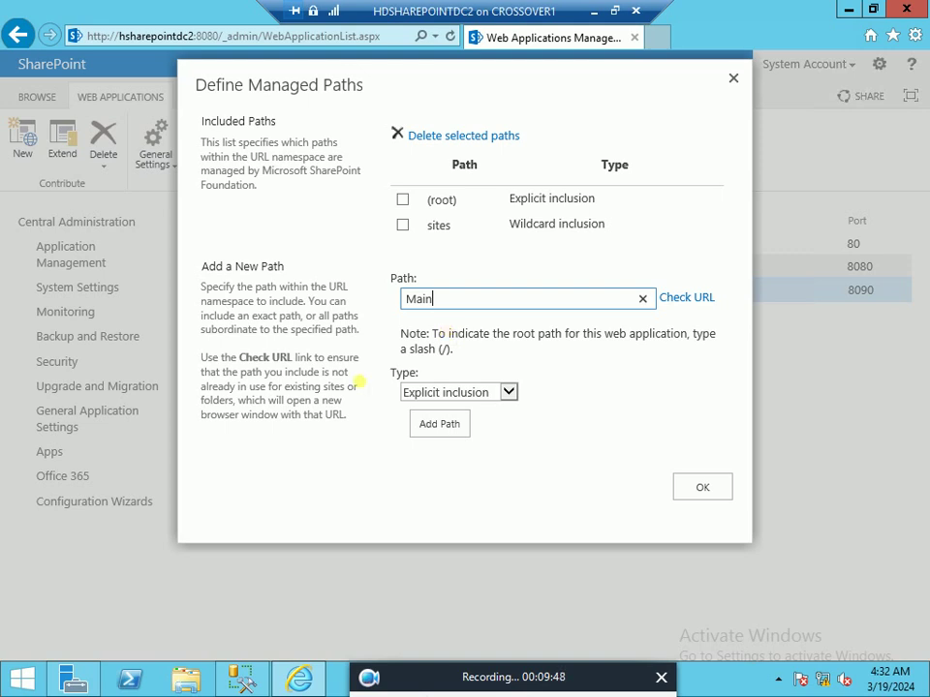
pyautogui.click(472, 442)
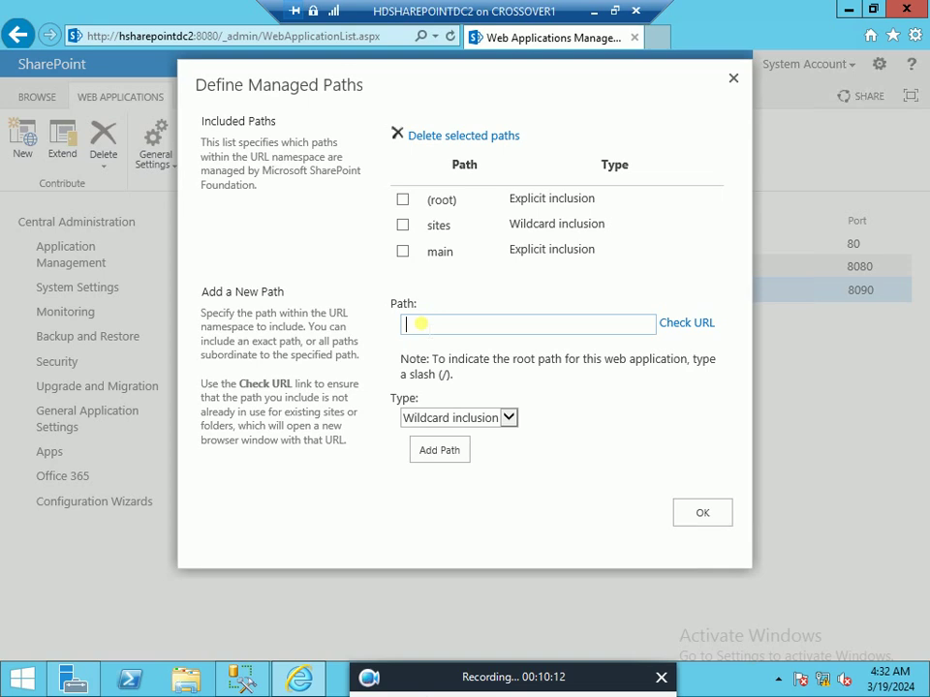
# Step: Add a managed path named Departments with the type Wildcard inclusion and finish defining the managed paths
pyautogui.write('Departments')
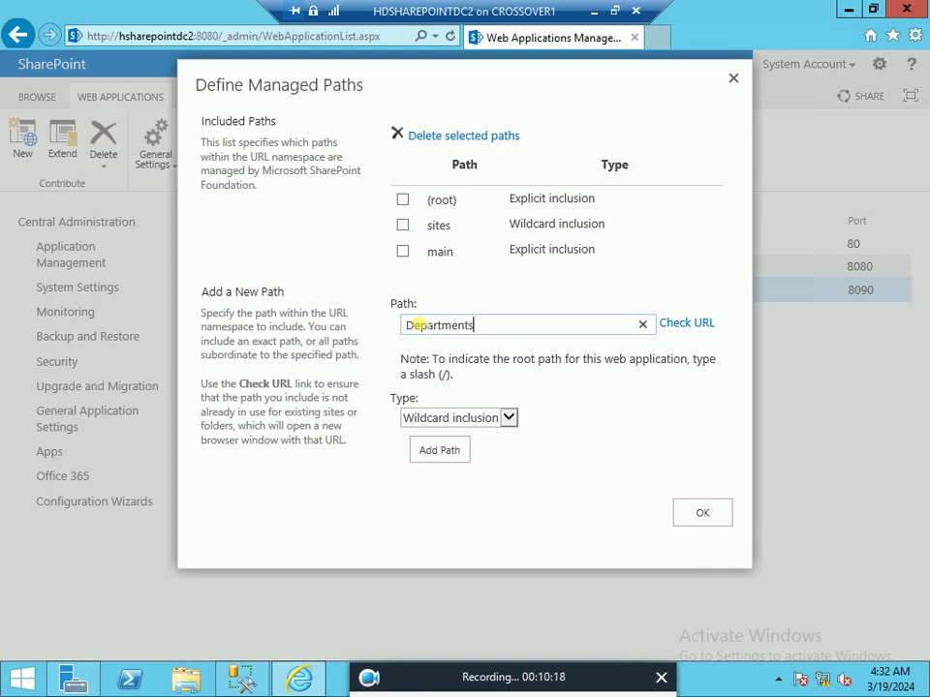
pyautogui.click(440, 465)
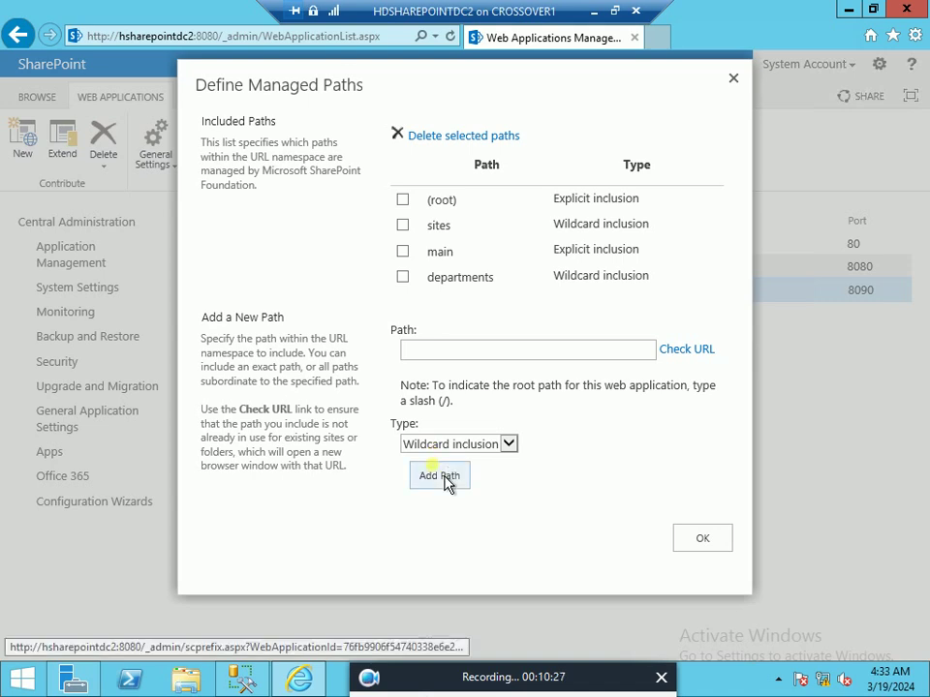
pyautogui.click(419, 351)
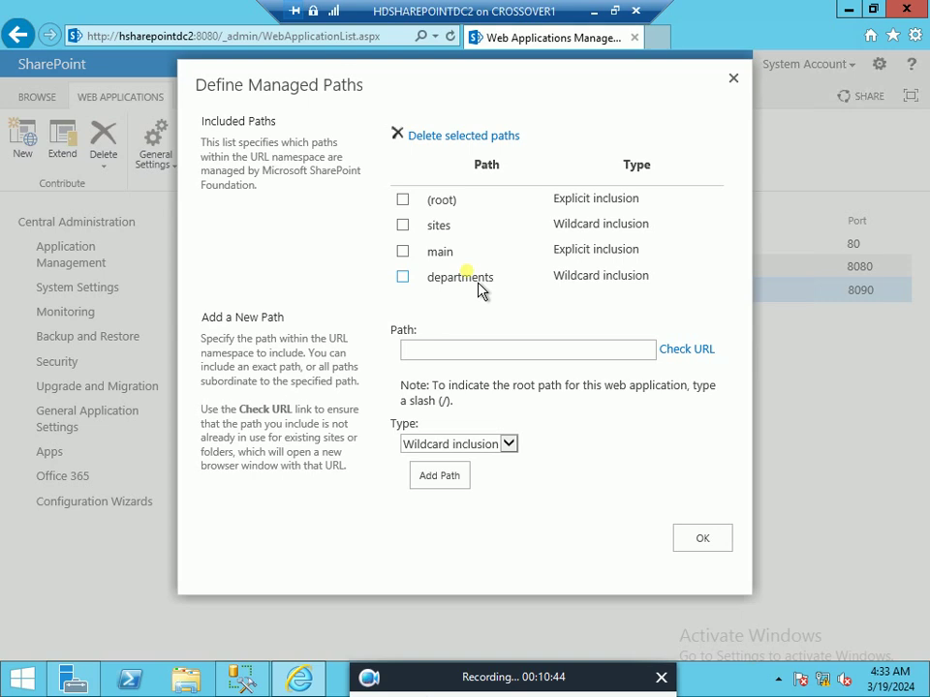
pyautogui.click(707, 543)
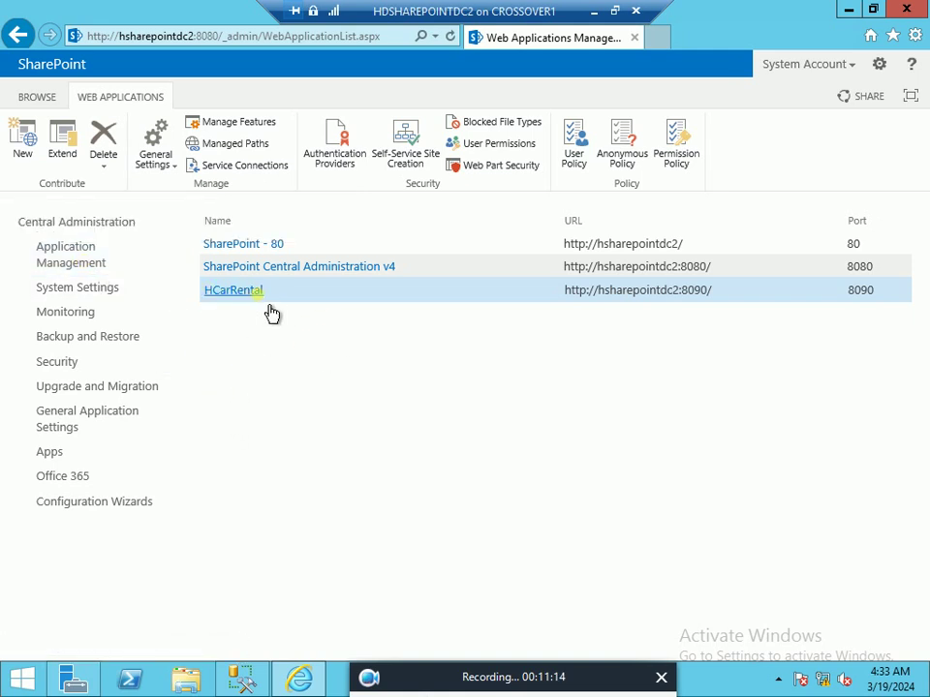
# Step: Start creating a site collection from Application Management and title it H Car Rental Services
pyautogui.click(70, 266)
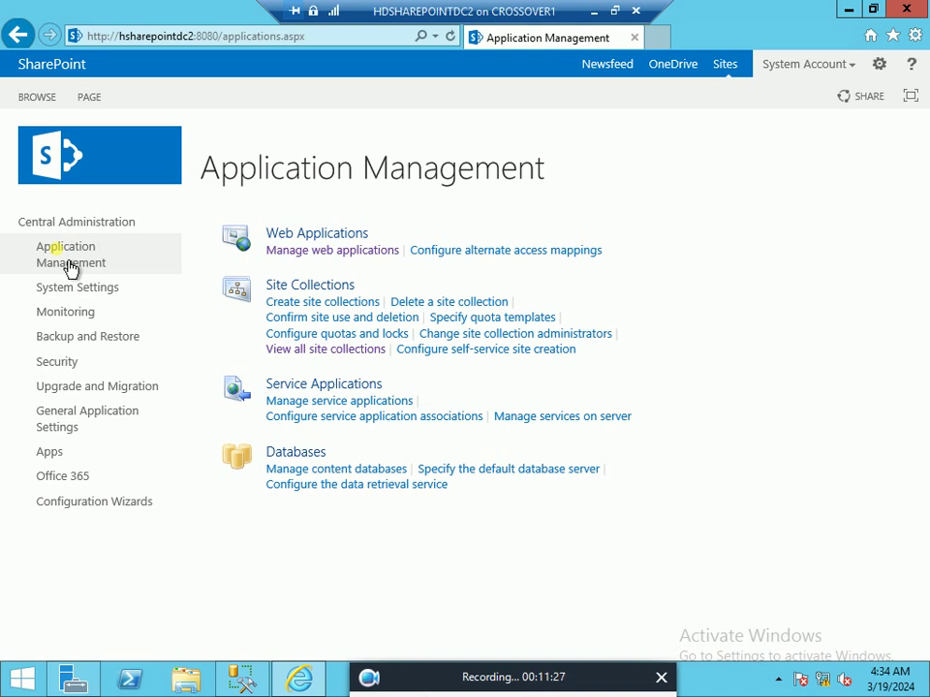
pyautogui.click(322, 312)
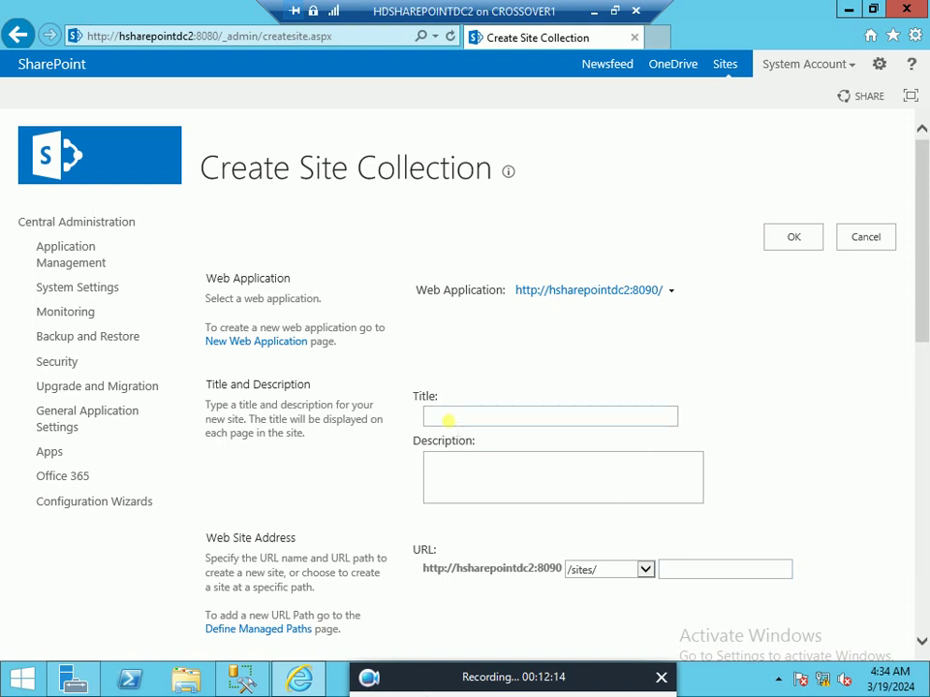
pyautogui.click(452, 419)
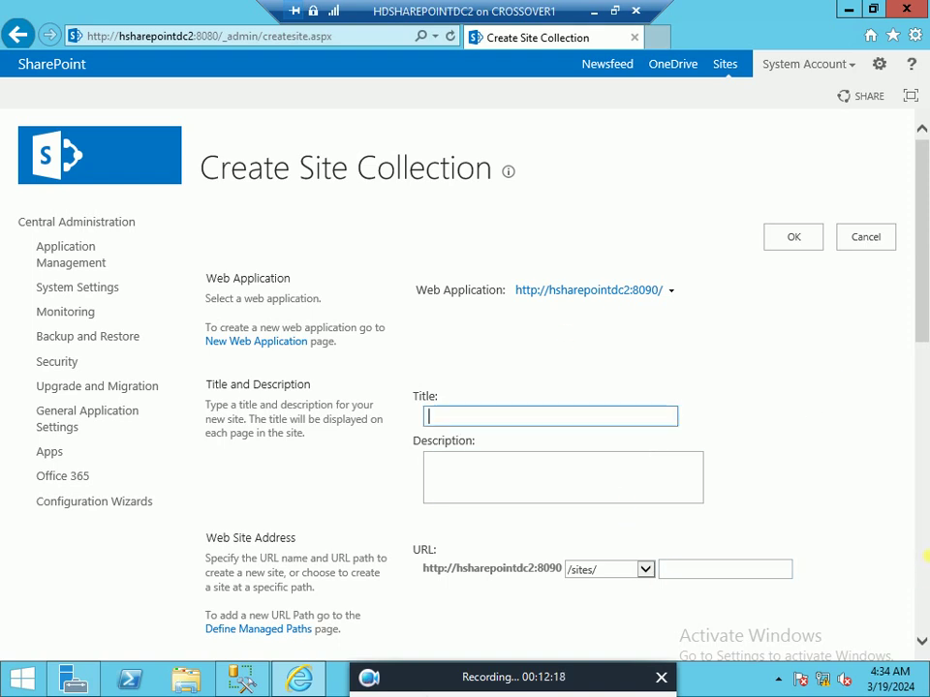
pyautogui.write('H C')
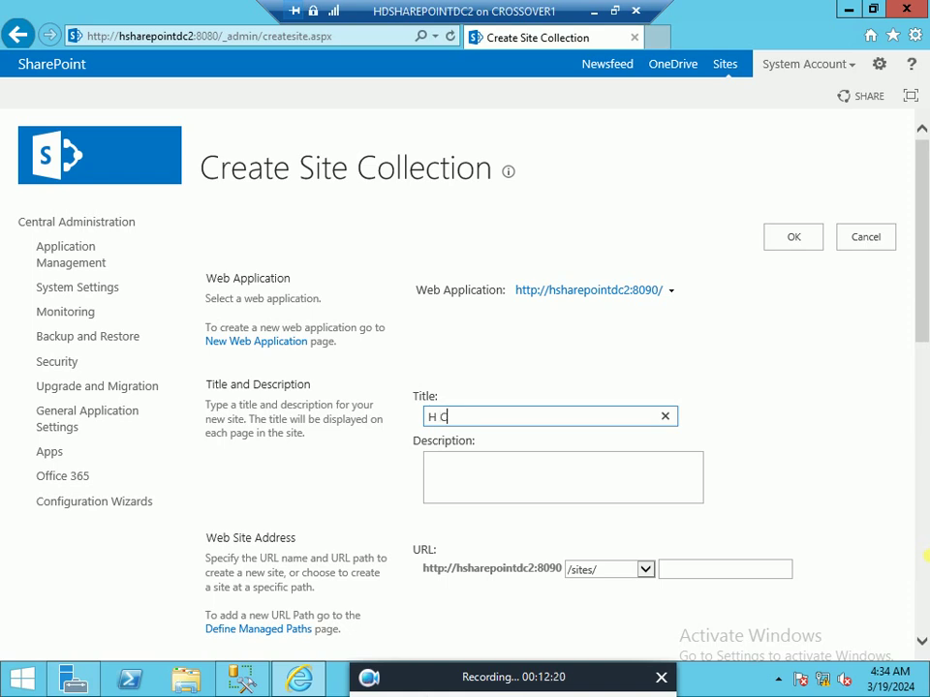
pyautogui.write('ar Rental Services')
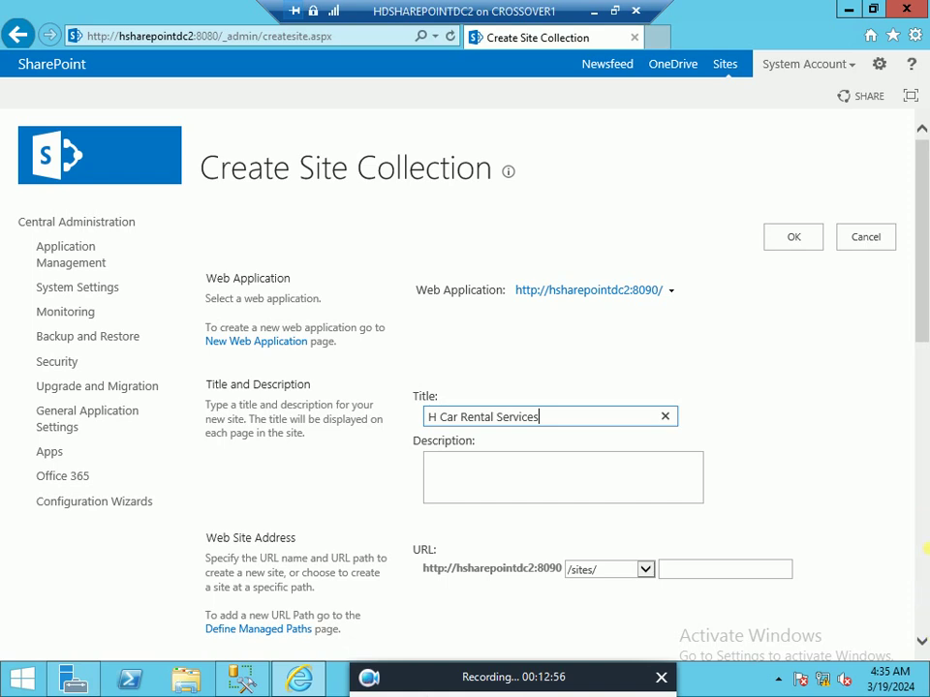
# Step: Choose 2013 as the experience version and set the new site's URL path to /main
pyautogui.scroll(-1, 530, 612)
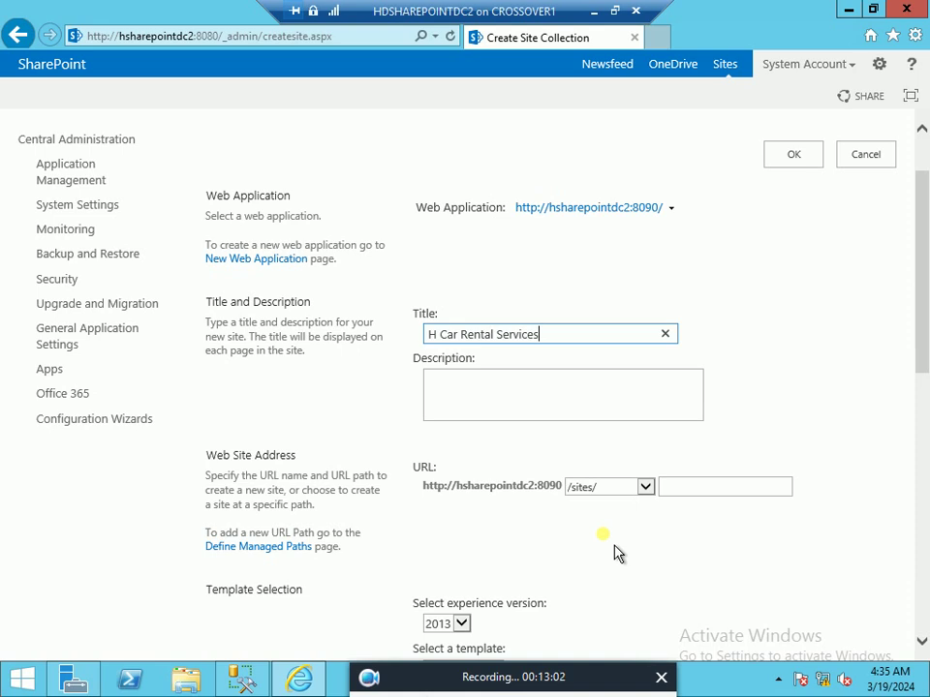
pyautogui.scroll(-2, 616, 554)
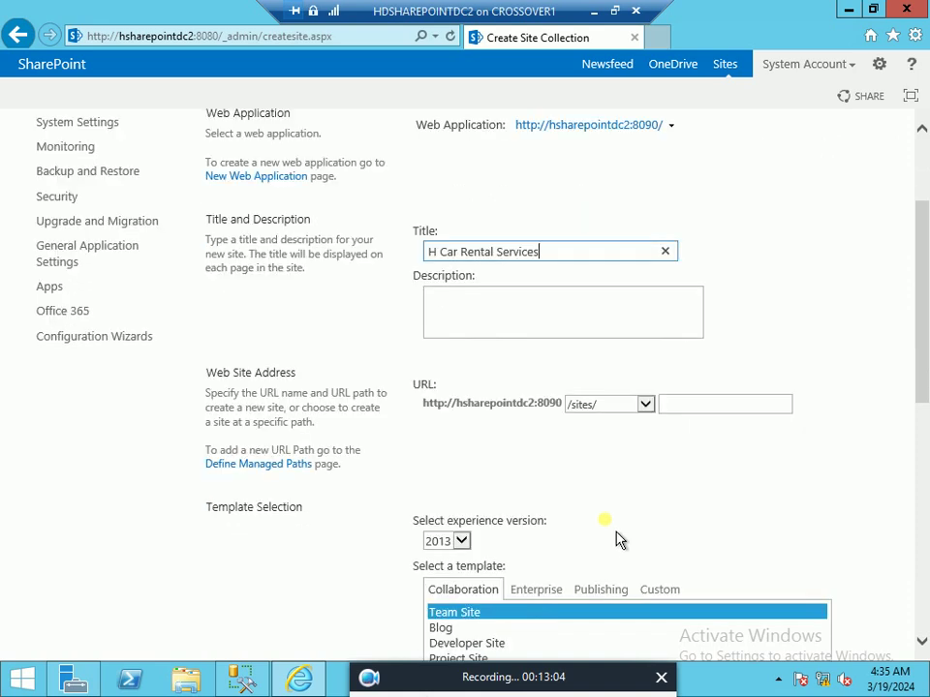
pyautogui.scroll(-2, 550, 482)
pyautogui.click(462, 459)
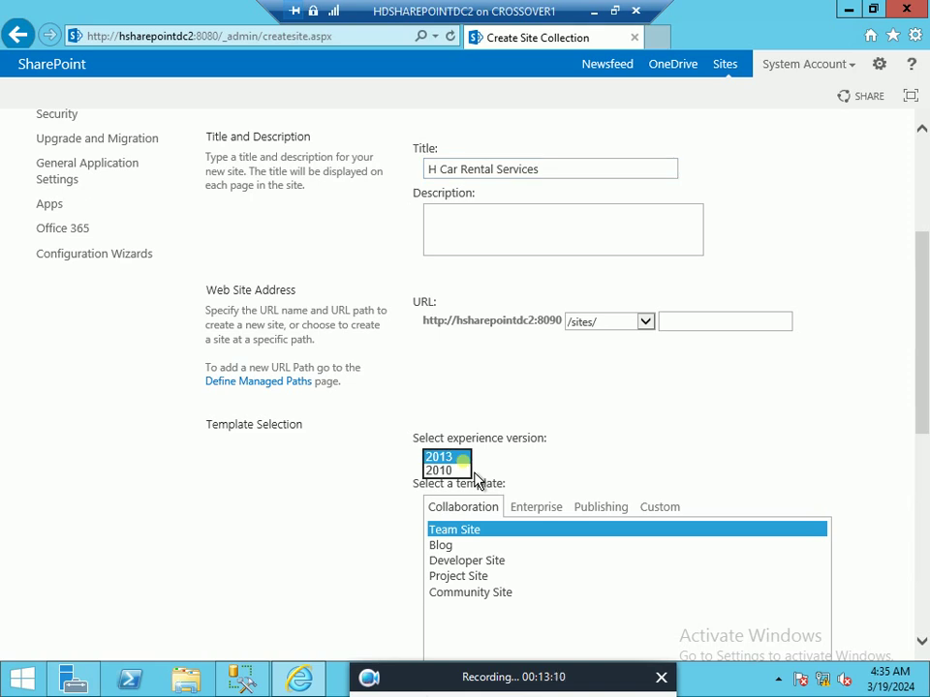
pyautogui.click(438, 456)
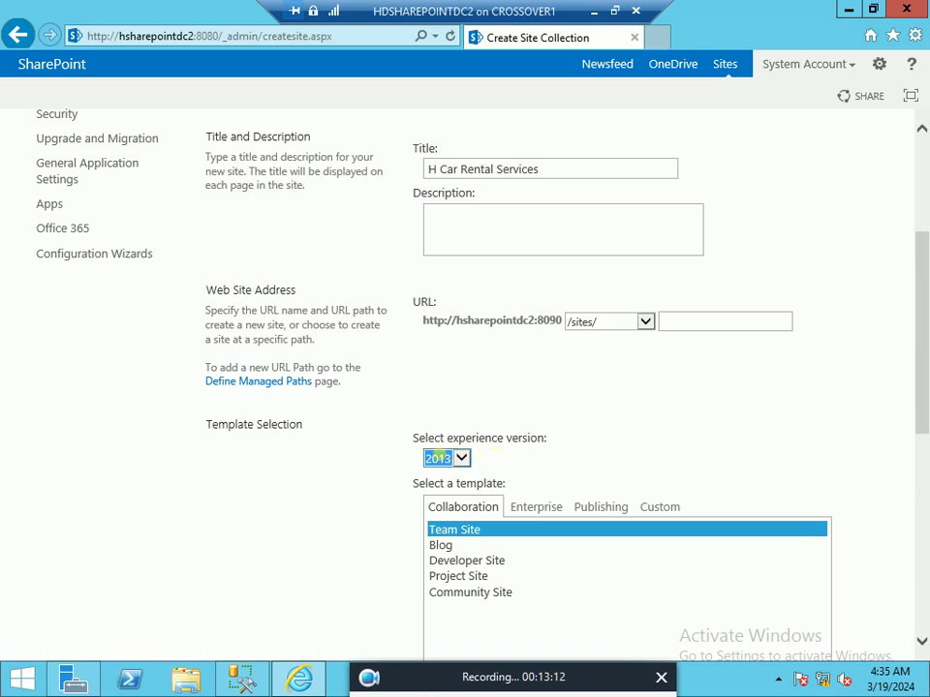
pyautogui.scroll(-1, 583, 433)
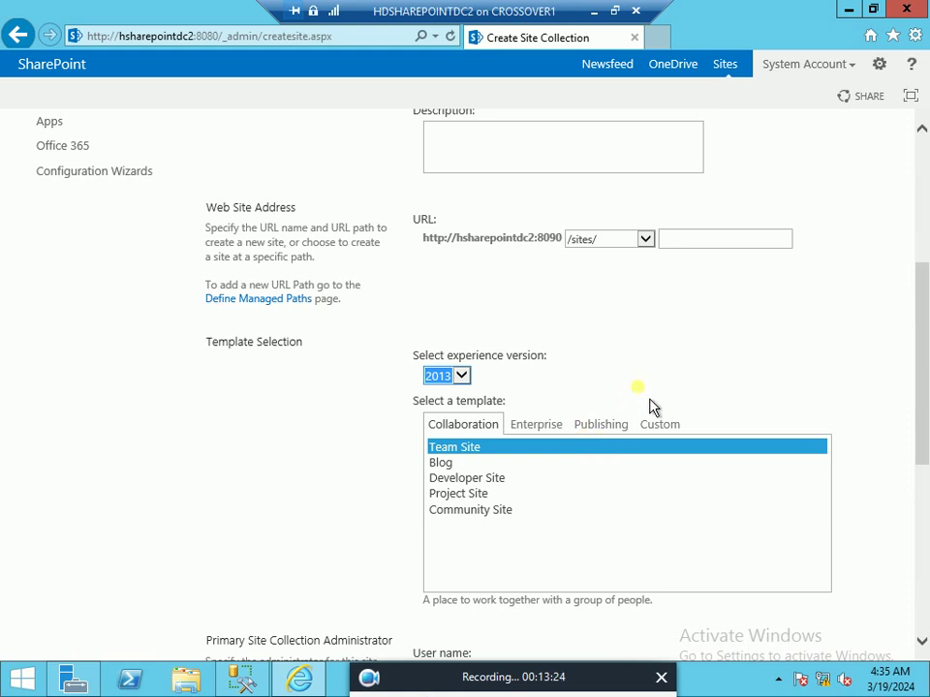
pyautogui.click(646, 239)
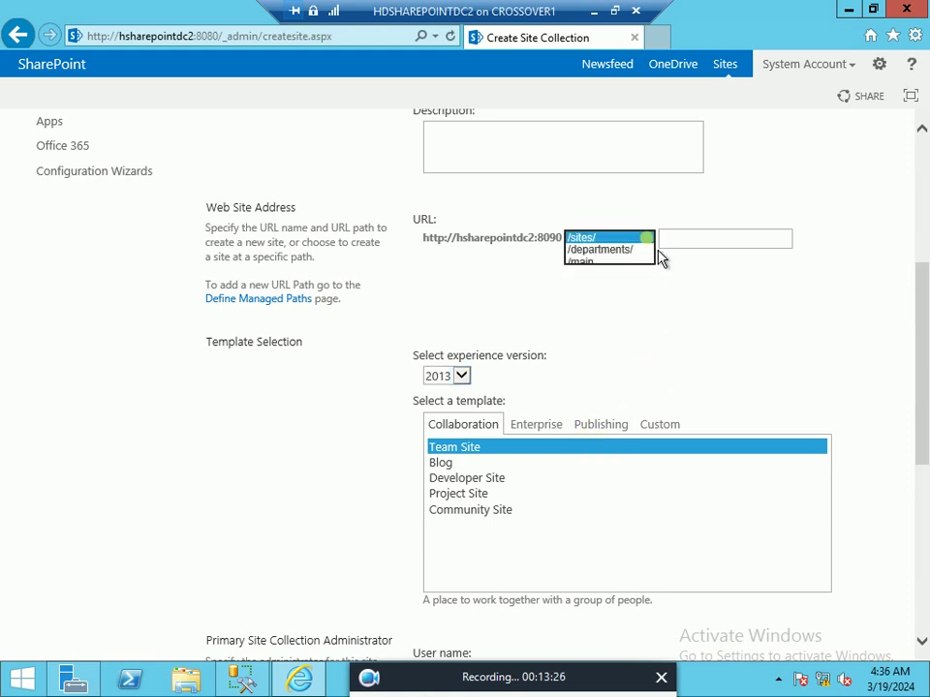
pyautogui.click(590, 263)
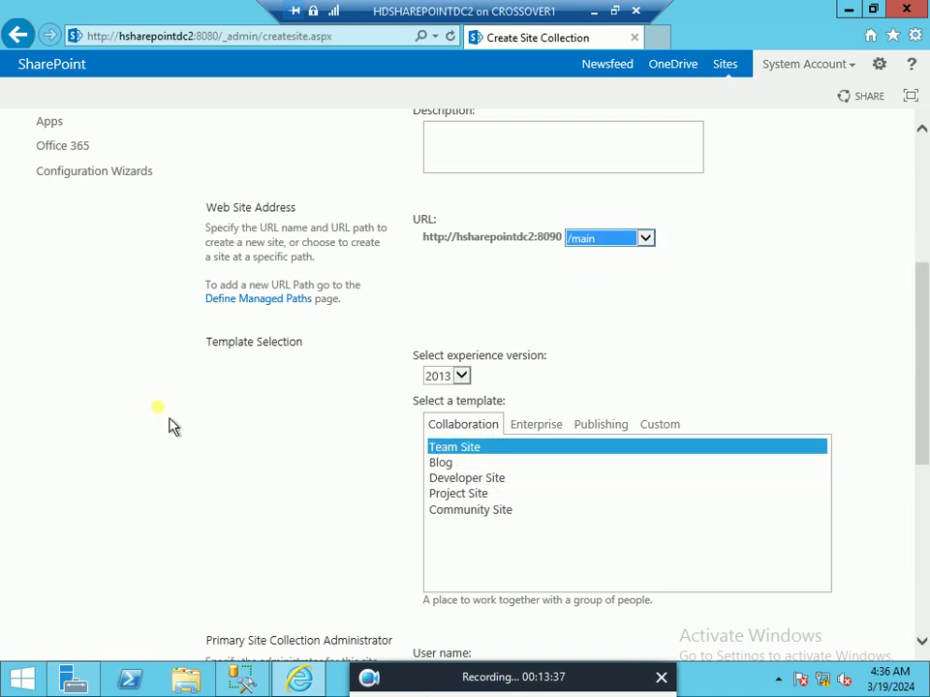
# Step: Select the Team Site template and set Administrator as the primary site collection administrator, resolving the entered account name
pyautogui.click(614, 448)
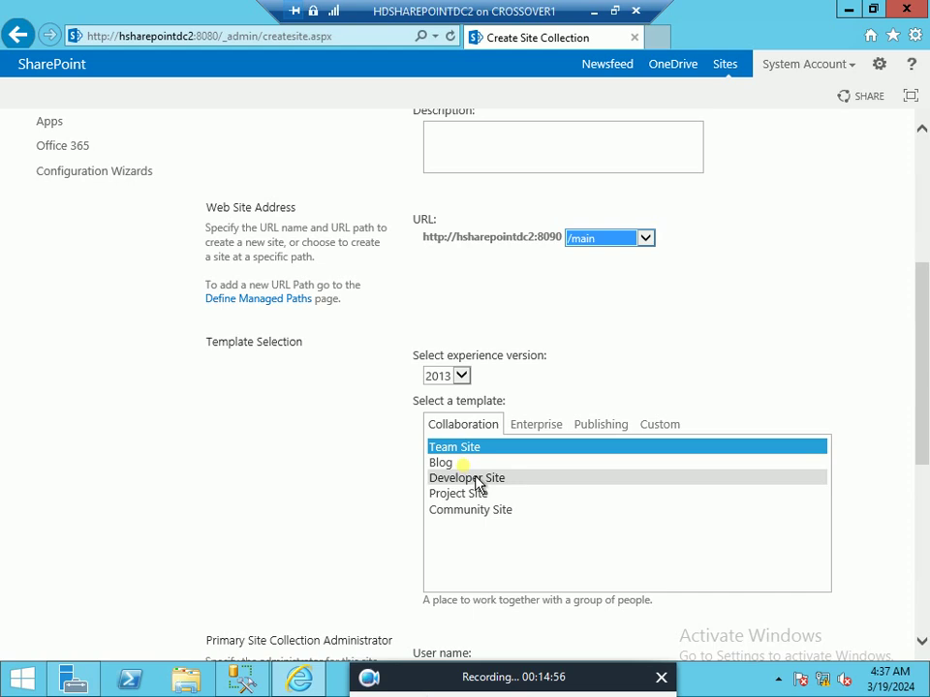
pyautogui.scroll(-1, 904, 452)
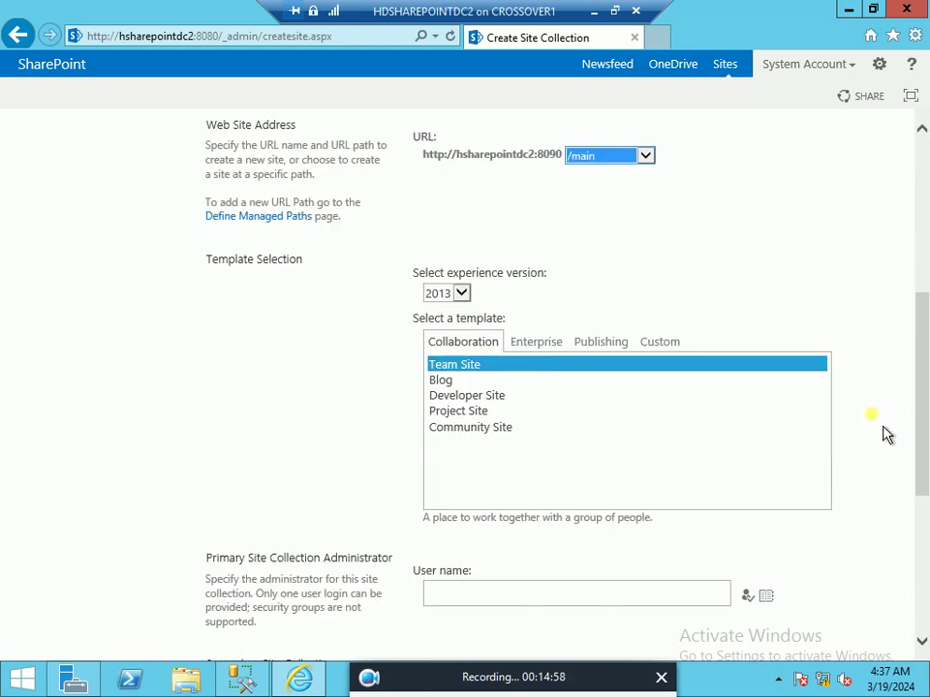
pyautogui.scroll(-4, 854, 363)
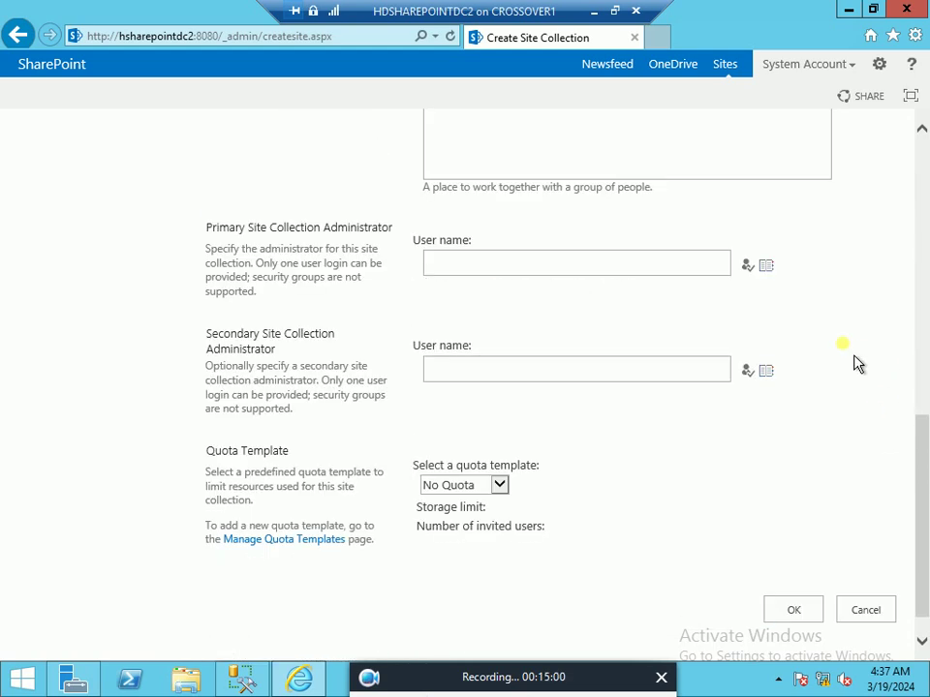
pyautogui.scroll(2, 846, 365)
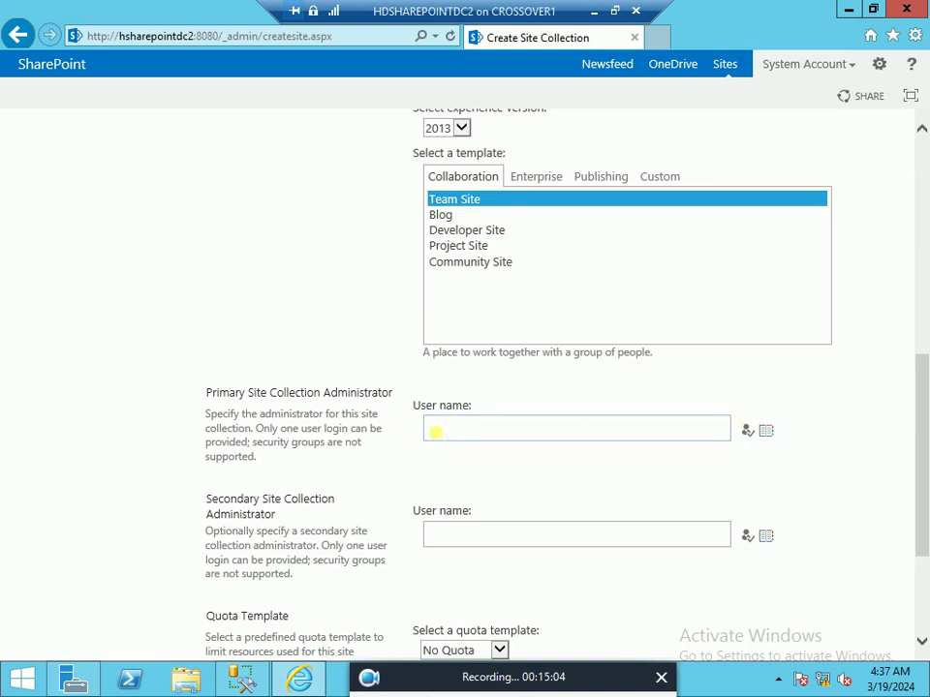
pyautogui.click(434, 432)
pyautogui.write('A')
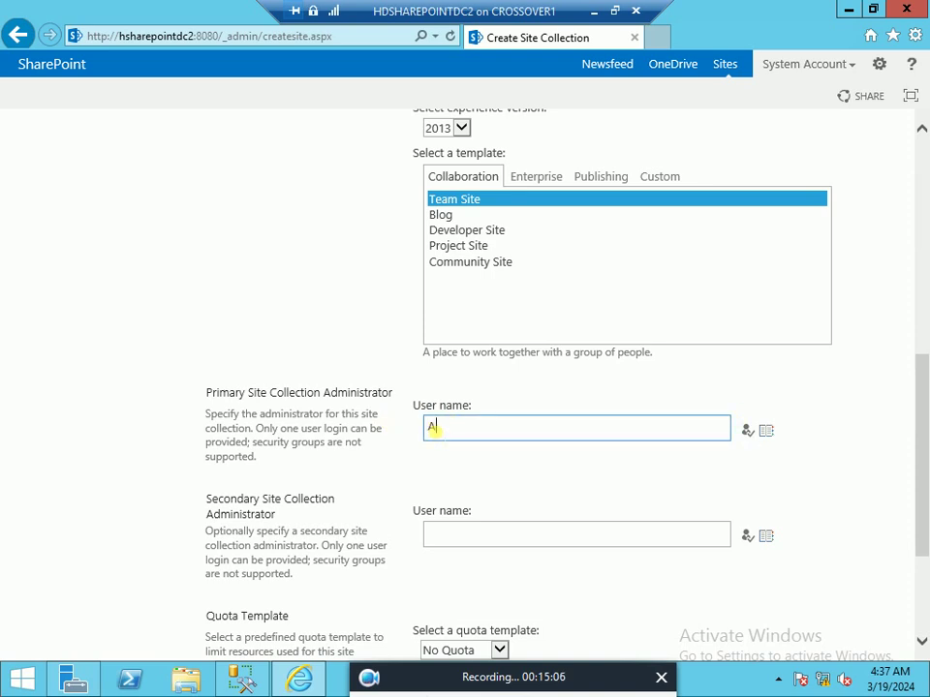
pyautogui.write('dministrator')
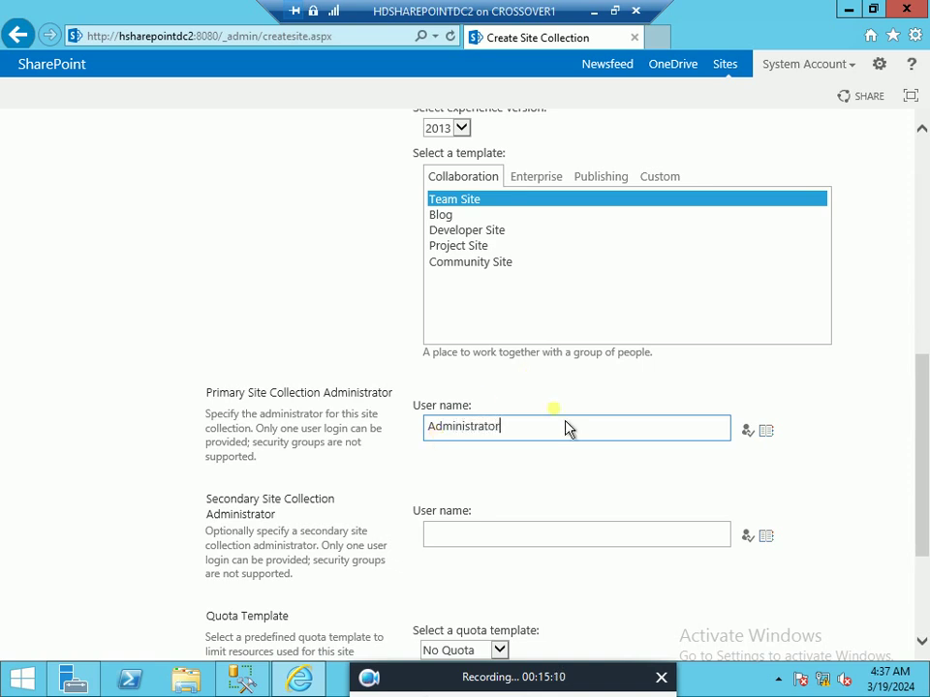
pyautogui.click(756, 448)
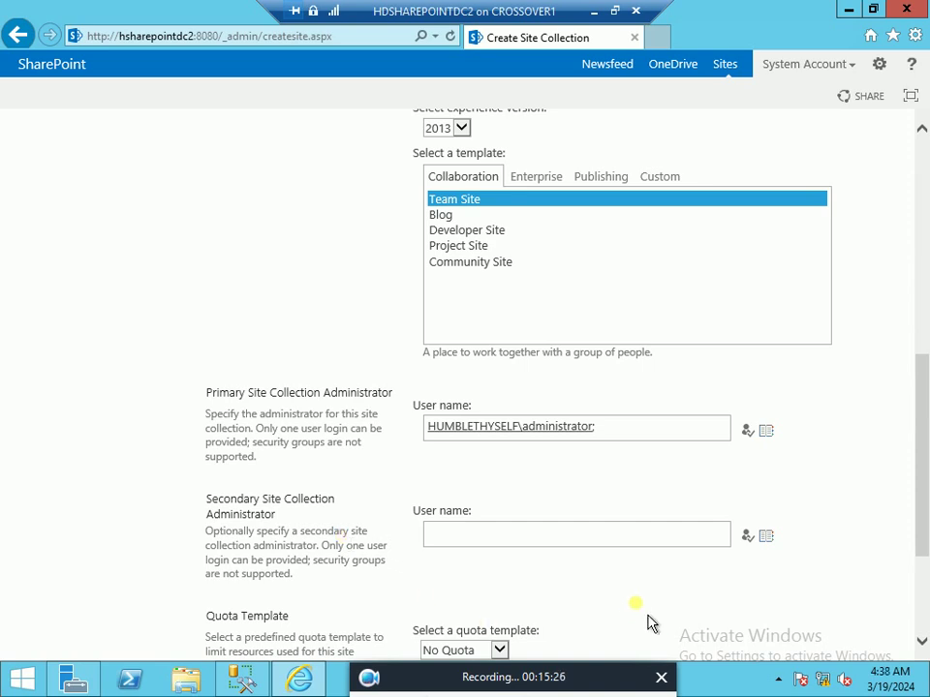
# Step: Create the site collection with no quota and allow the browser to remember web form entries
pyautogui.scroll(-3, 651, 616)
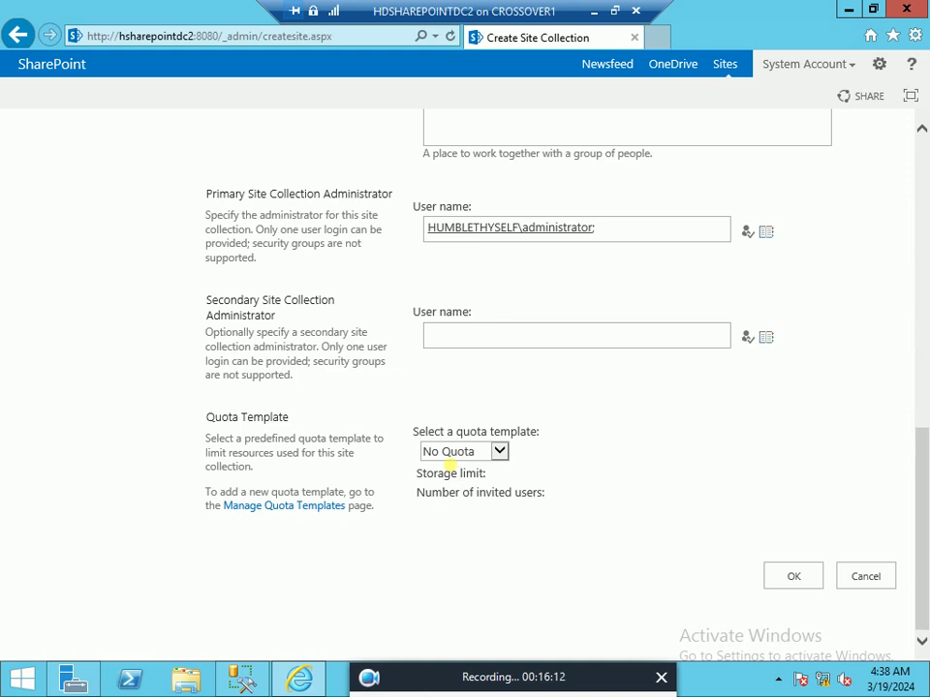
pyautogui.click(810, 589)
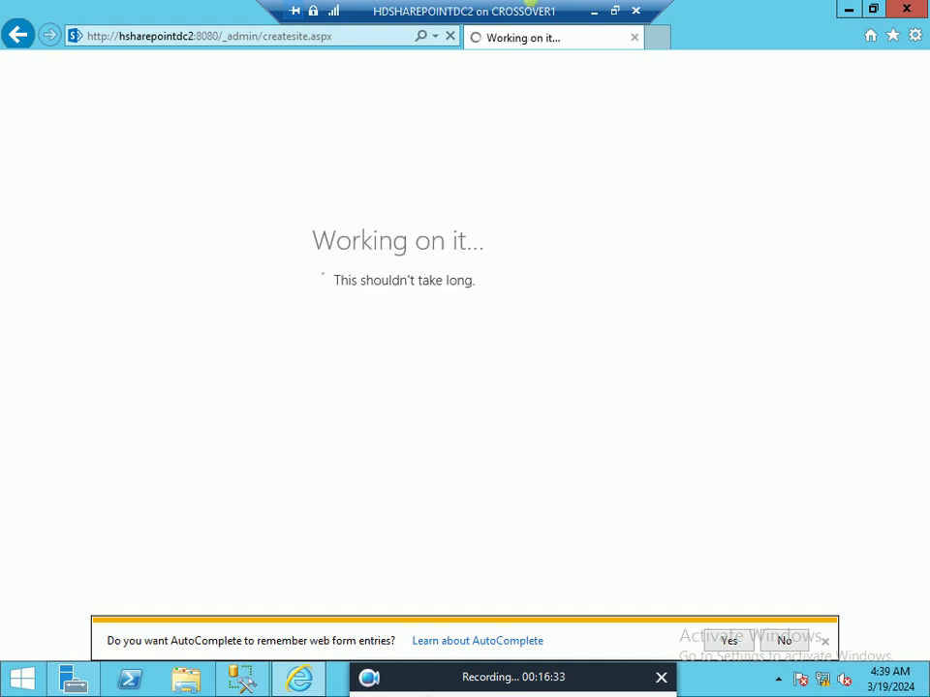
pyautogui.click(738, 646)
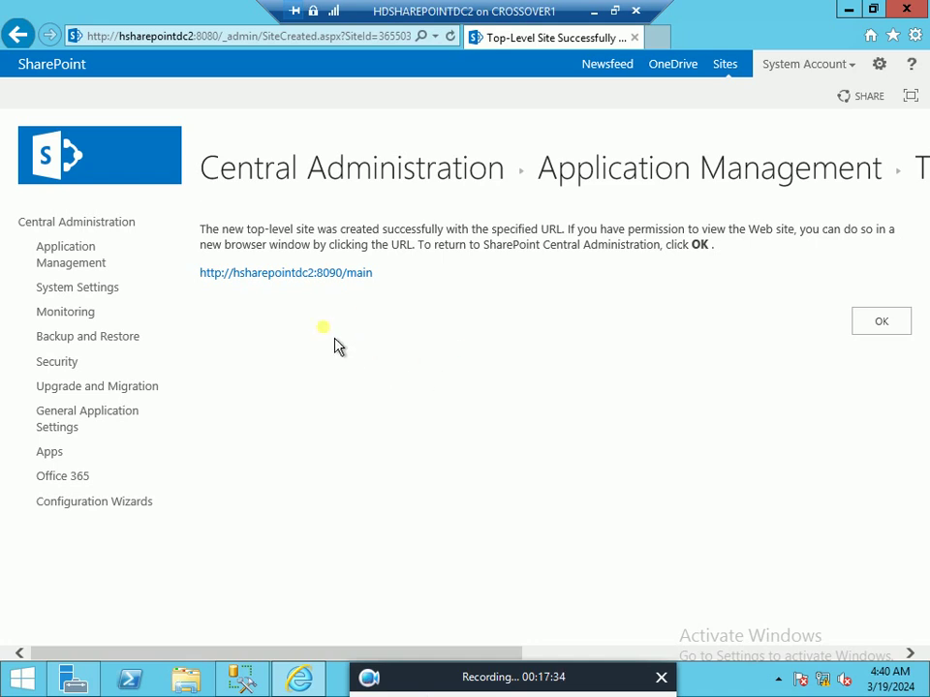
pyautogui.click(291, 290)
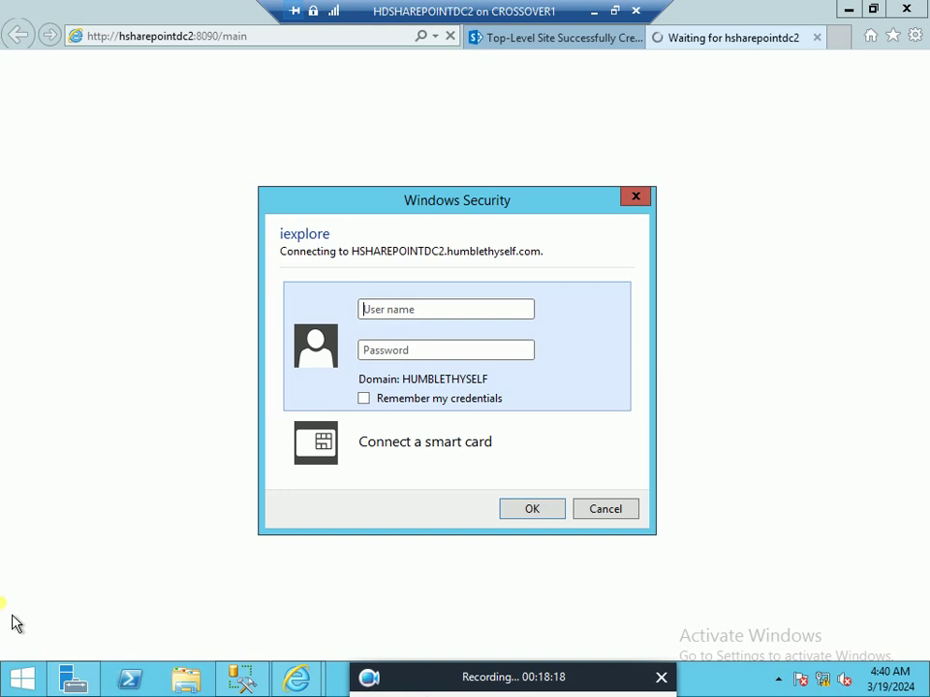
pyautogui.write('hu')
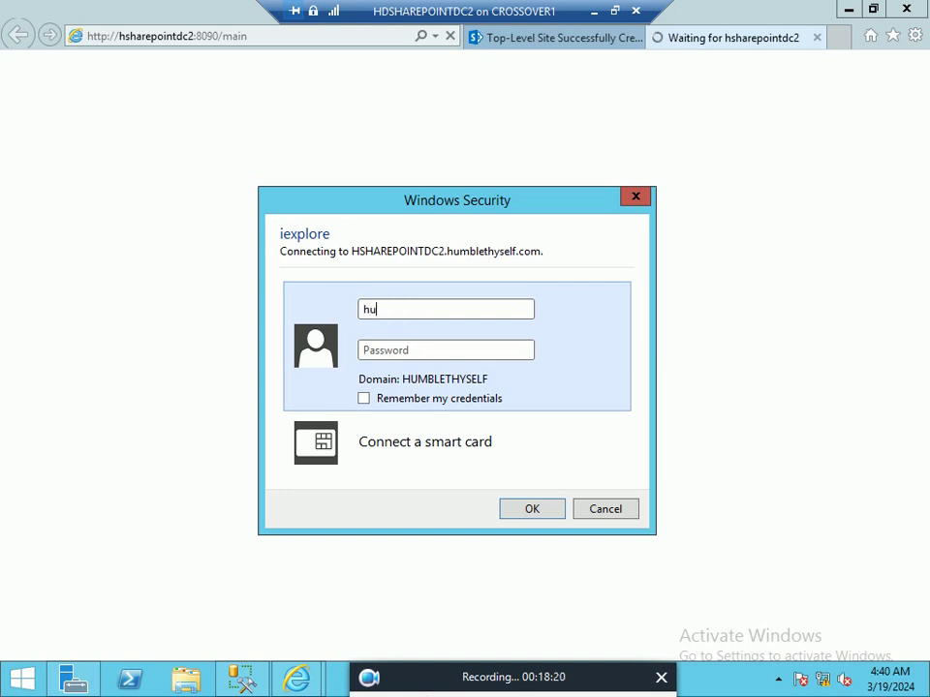
pyautogui.write('mblethyself\\')
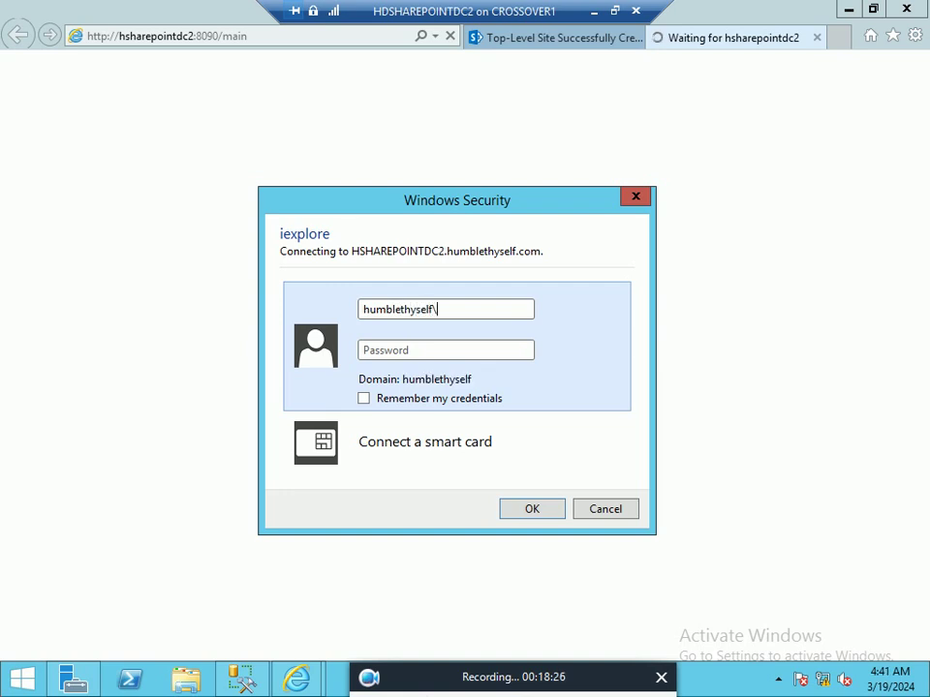
pyautogui.write('Administrator')
pyautogui.press('Tab')
pyautogui.write('*****')
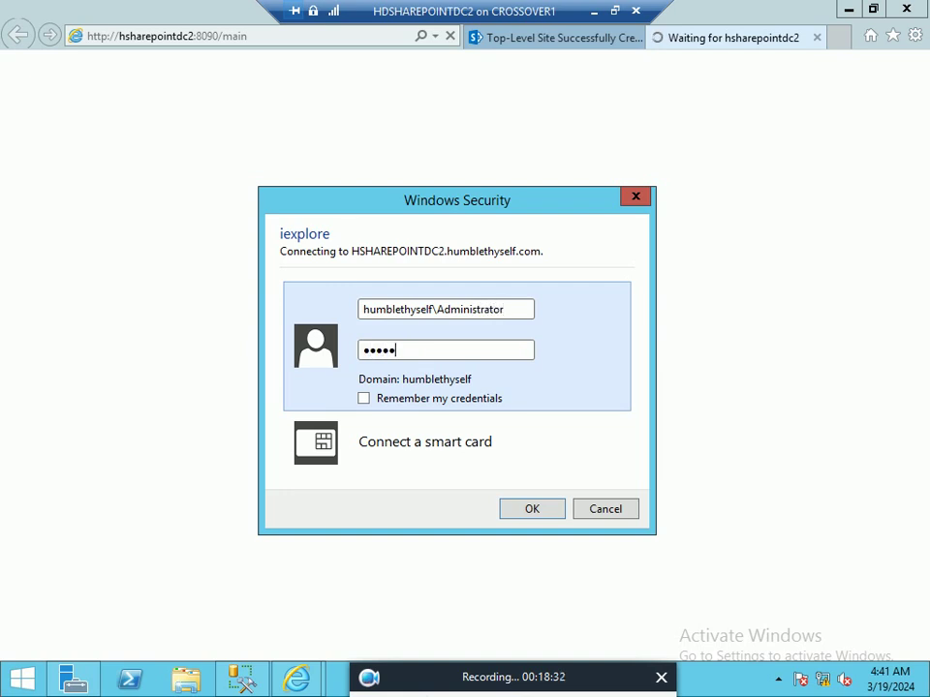
pyautogui.write('******')
pyautogui.press('Return')
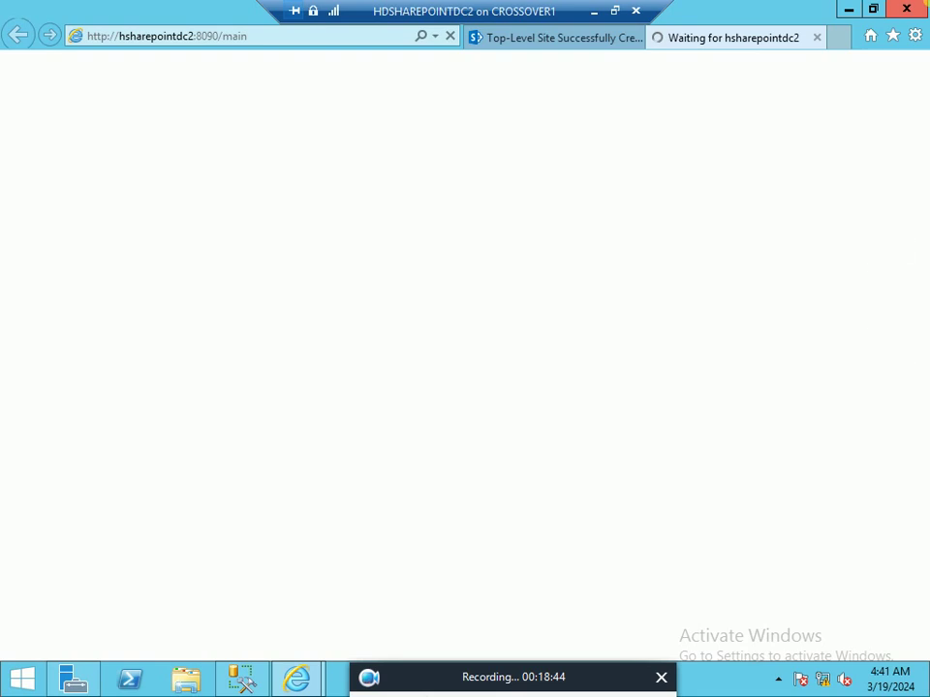
pyautogui.moveTo(928, 2)
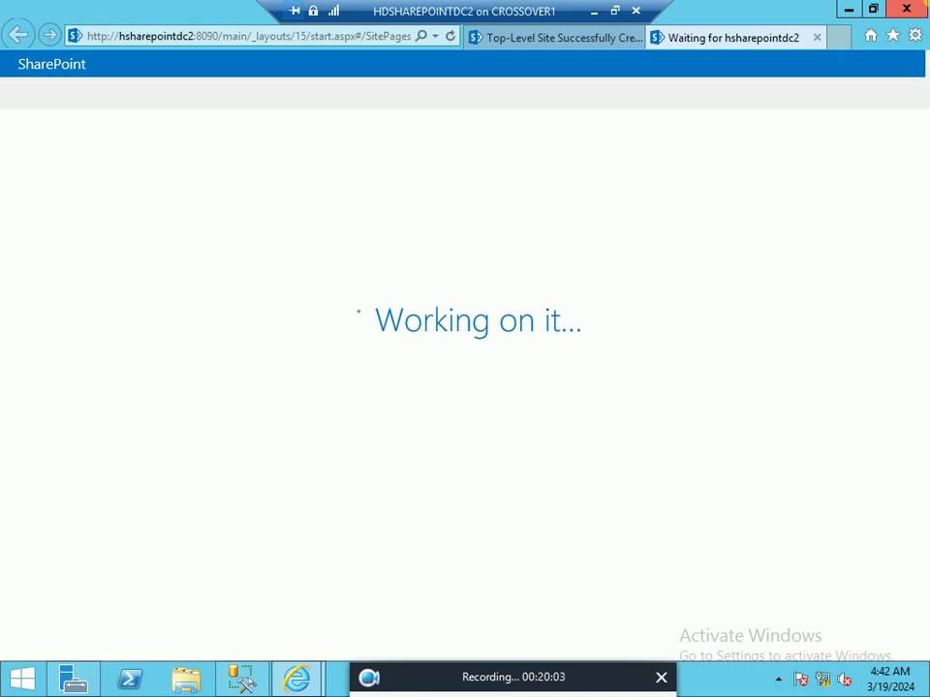
pyautogui.moveTo(928, 1)
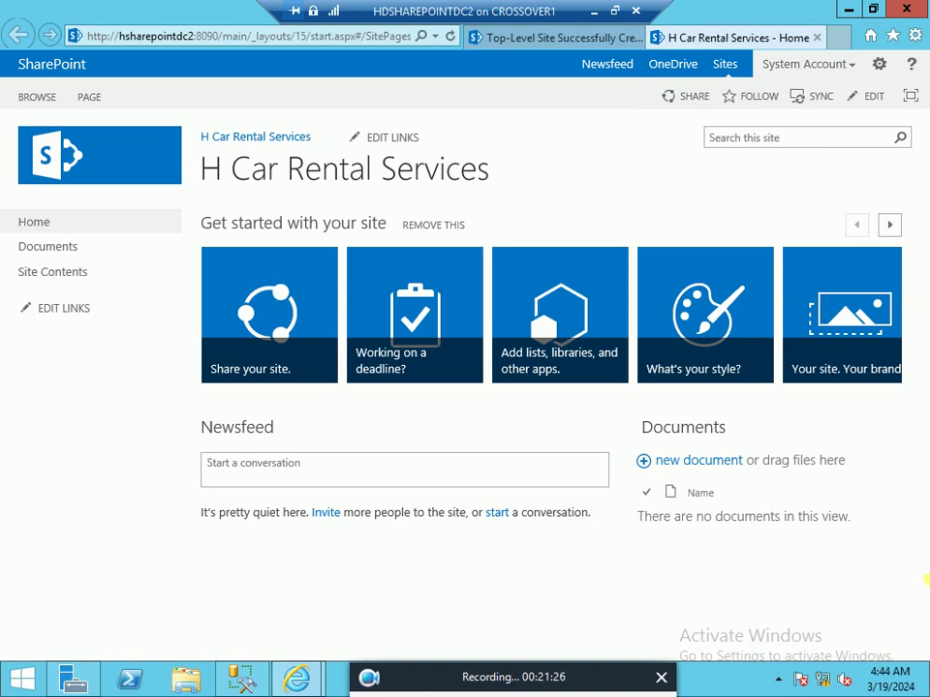
pyautogui.moveTo(559, 662)
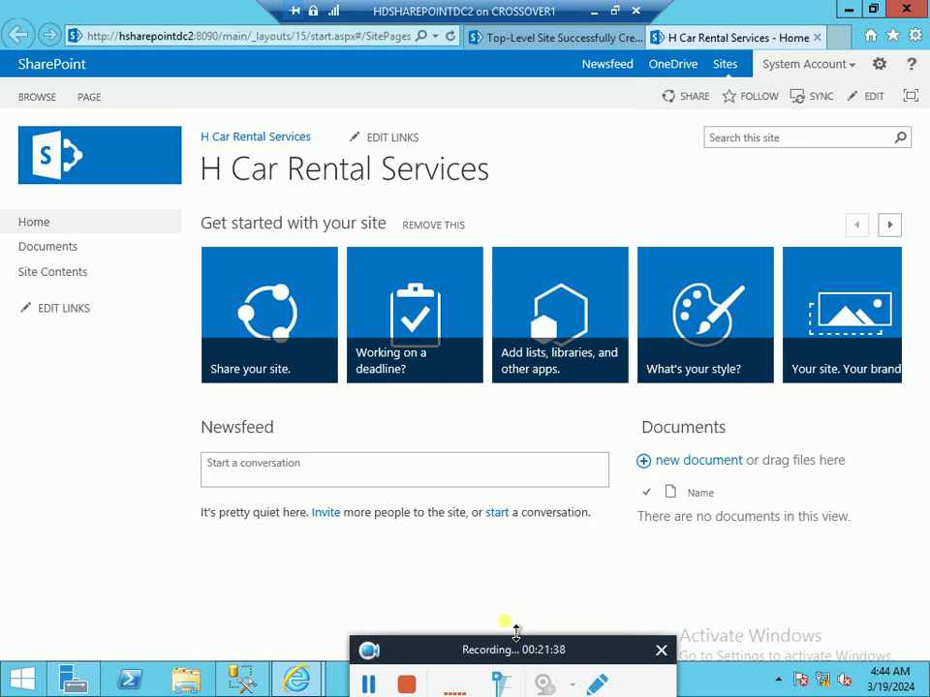
pyautogui.click(368, 682)
pyautogui.click(368, 682)
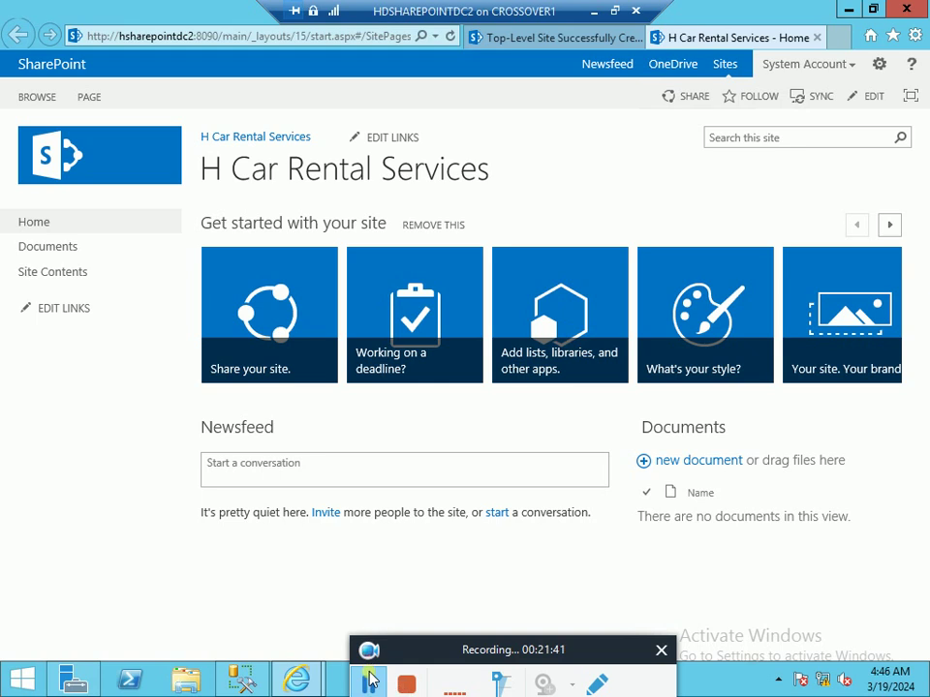
# Step: View the Site Settings page and the Site Contents page of the H Car Rental Services site
pyautogui.click(893, 75)
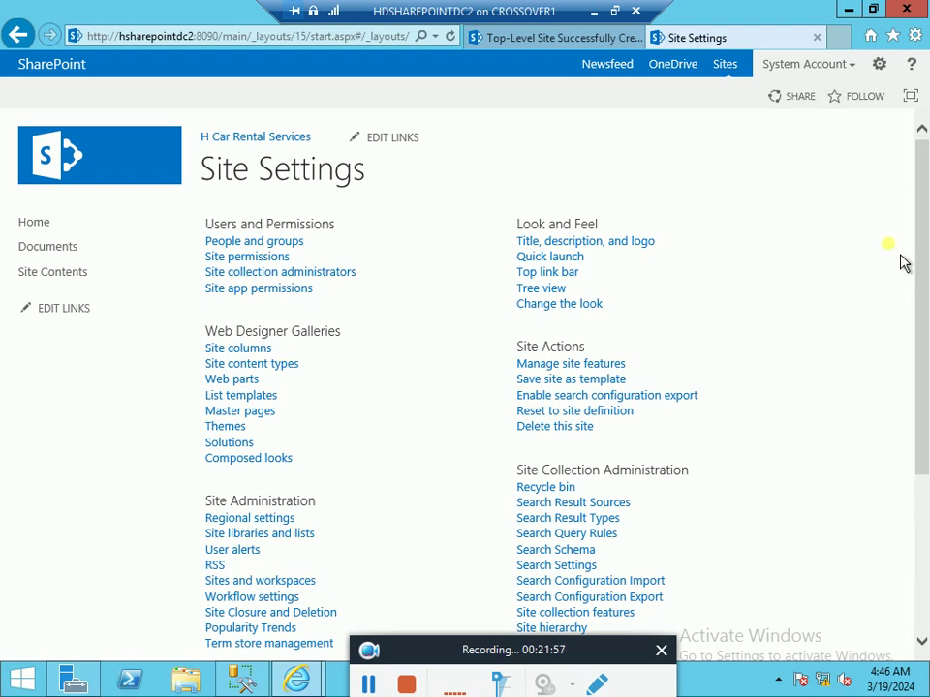
pyautogui.click(880, 63)
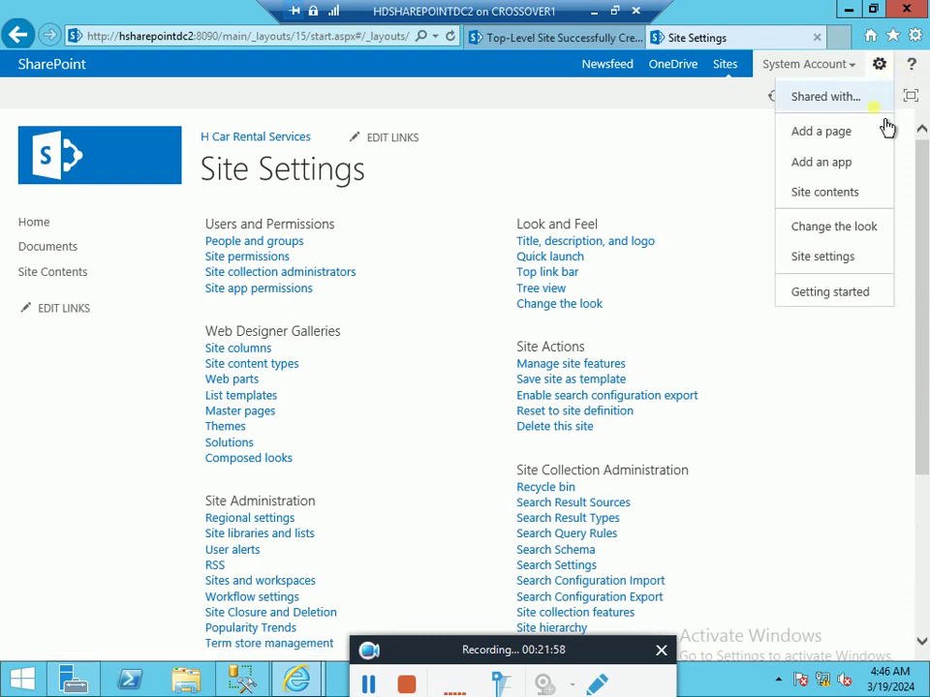
pyautogui.click(842, 207)
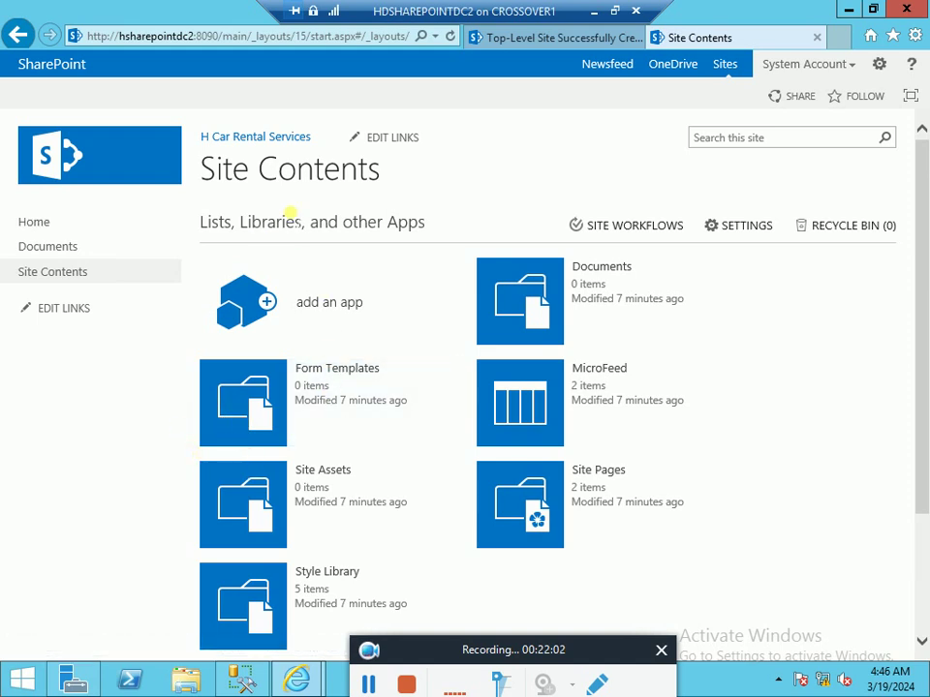
# Step: Change the look of the H Car Rental Services site to Immerse, try it out and keep it
pyautogui.click(879, 64)
pyautogui.click(856, 260)
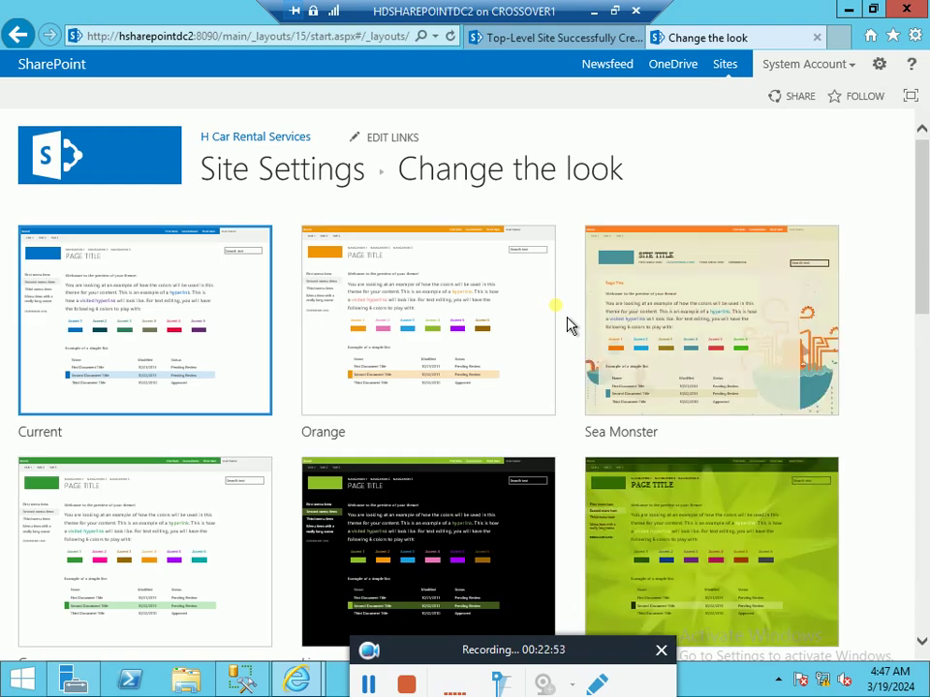
pyautogui.scroll(-3, 637, 321)
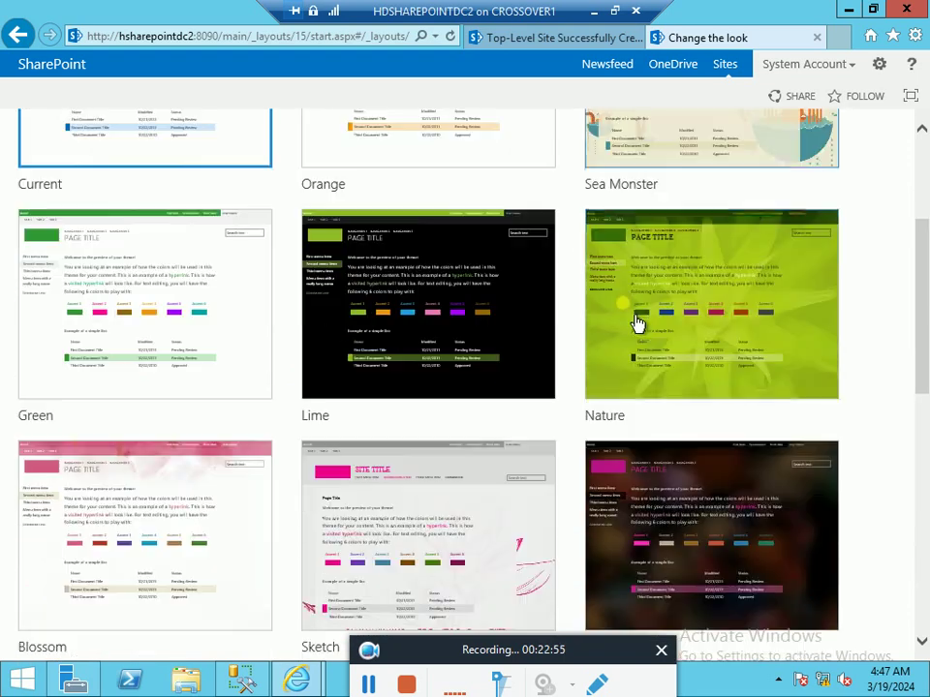
pyautogui.scroll(-1, 637, 321)
pyautogui.scroll(-2, 638, 321)
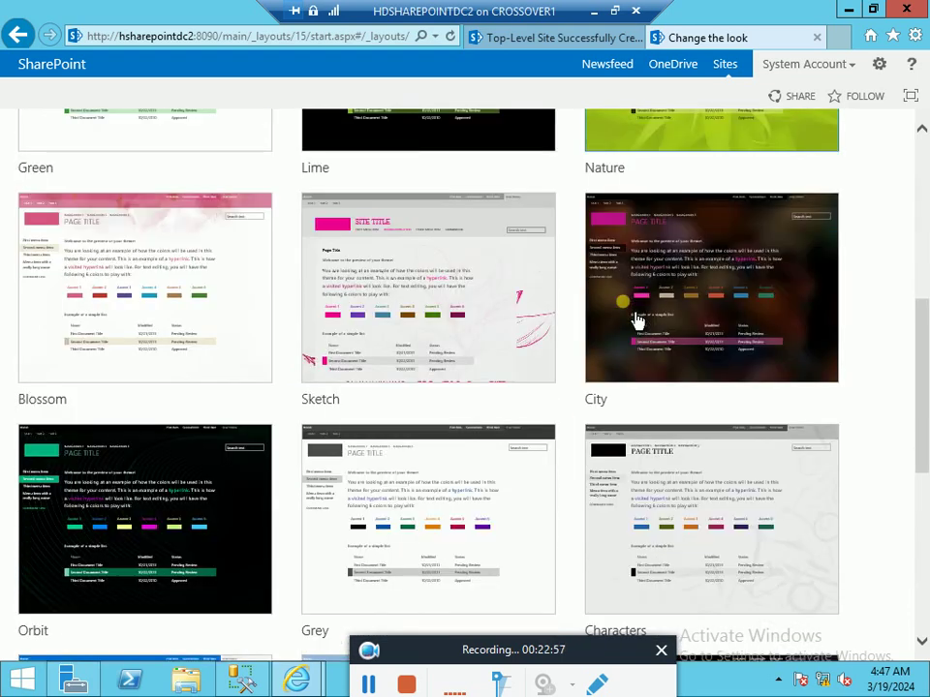
pyautogui.scroll(-1, 637, 321)
pyautogui.scroll(-2, 637, 322)
pyautogui.scroll(-1, 638, 322)
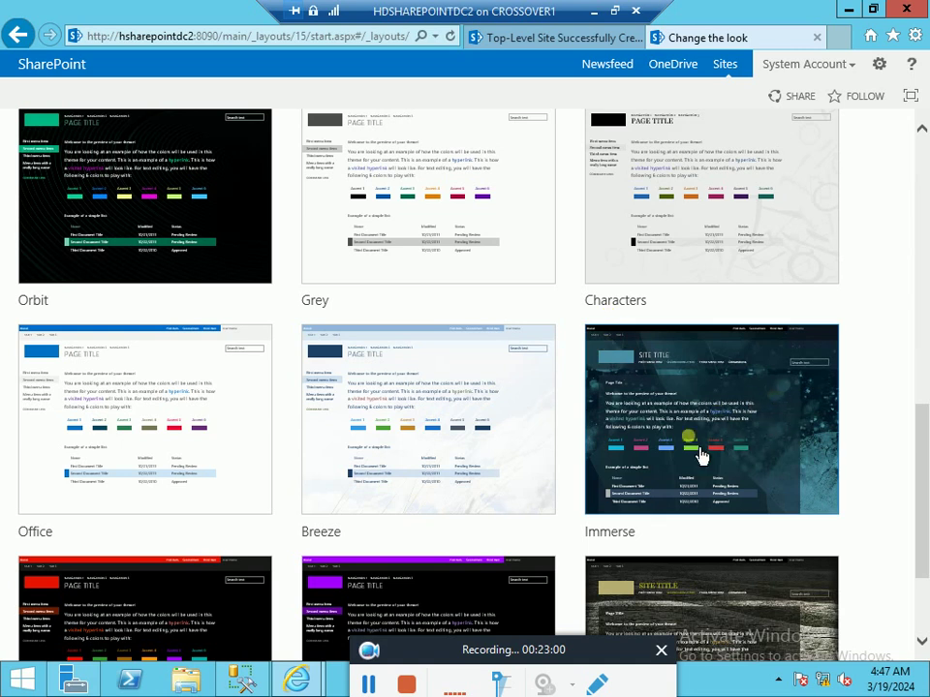
pyautogui.click(757, 470)
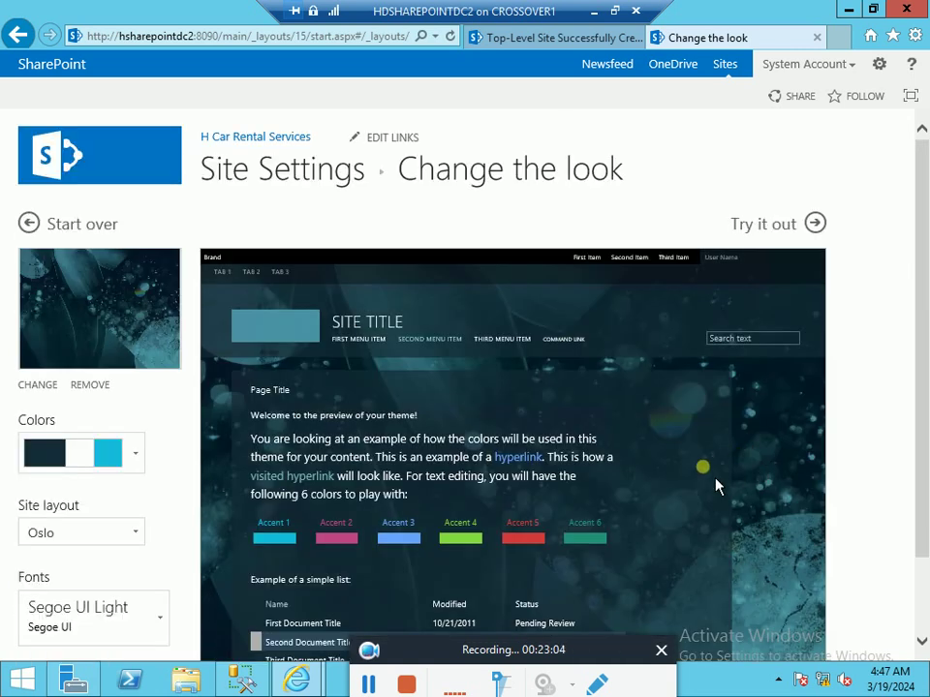
pyautogui.click(817, 228)
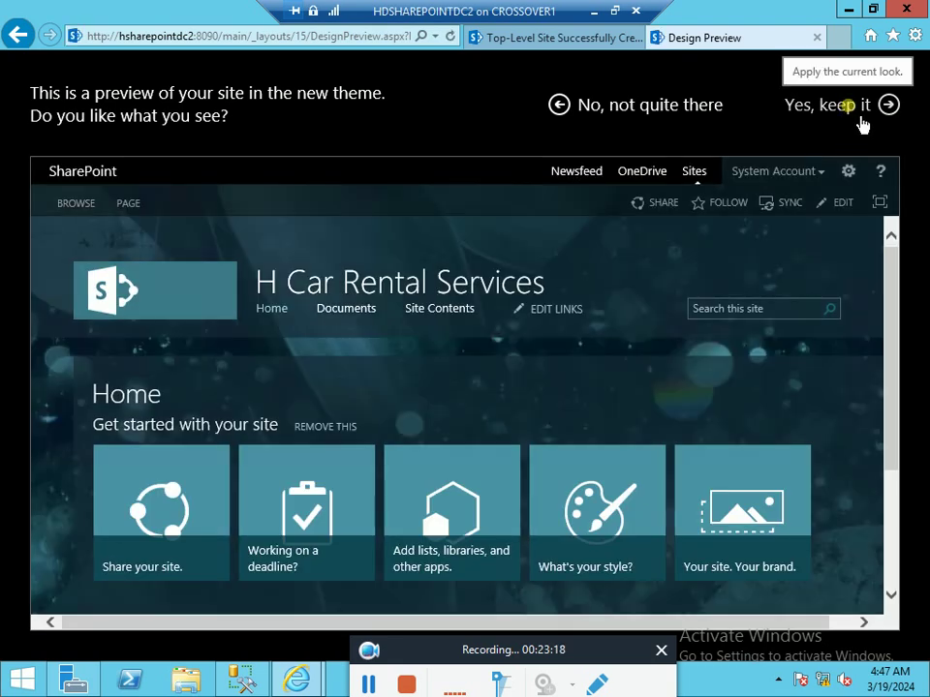
pyautogui.click(866, 123)
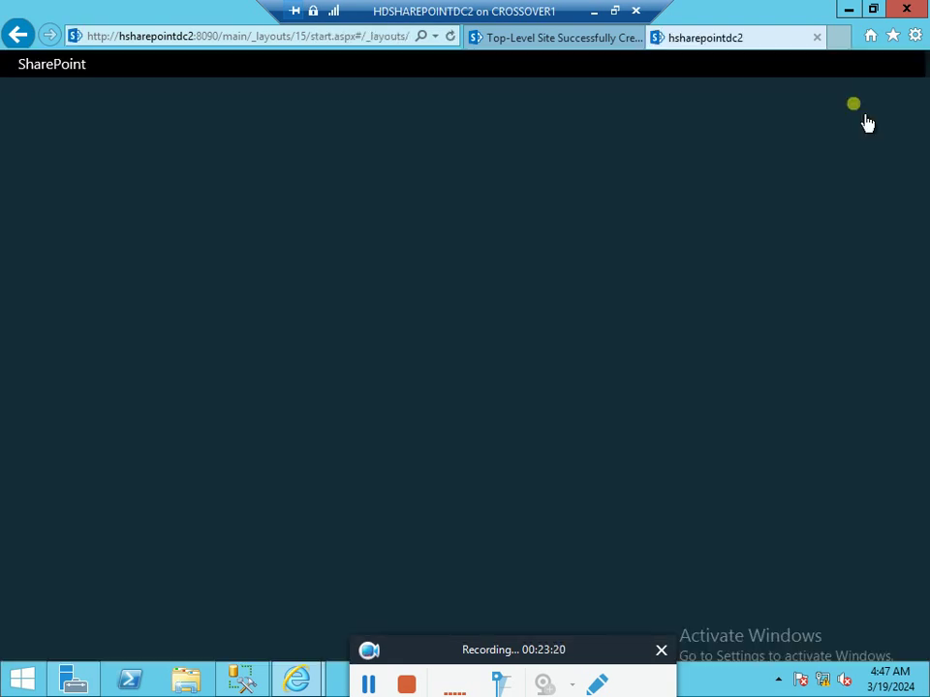
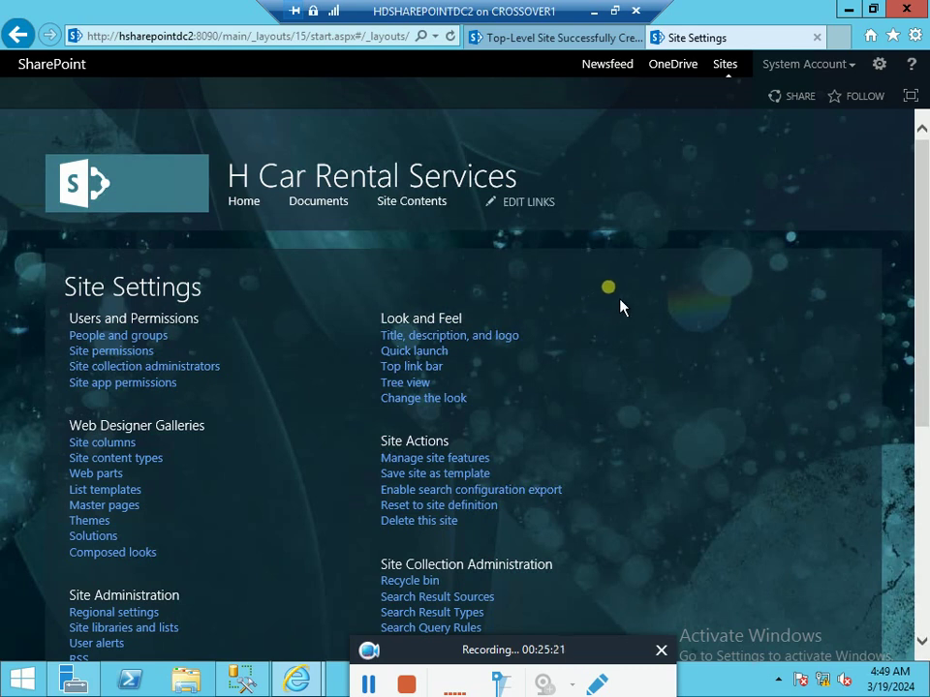
pyautogui.scroll(-3, 742, 438)
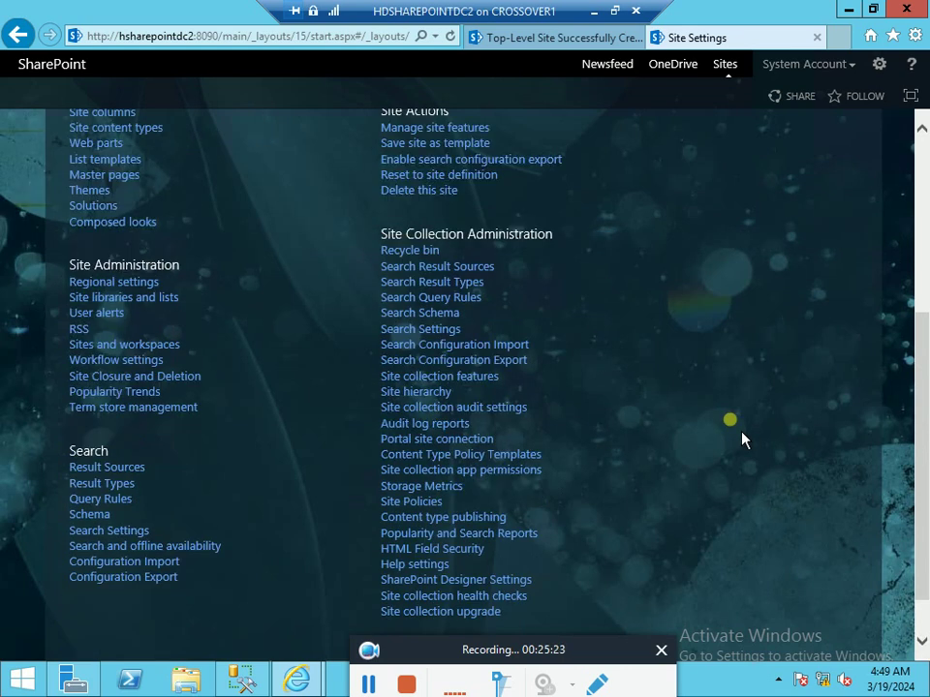
pyautogui.scroll(-1, 742, 438)
pyautogui.scroll(4, 743, 435)
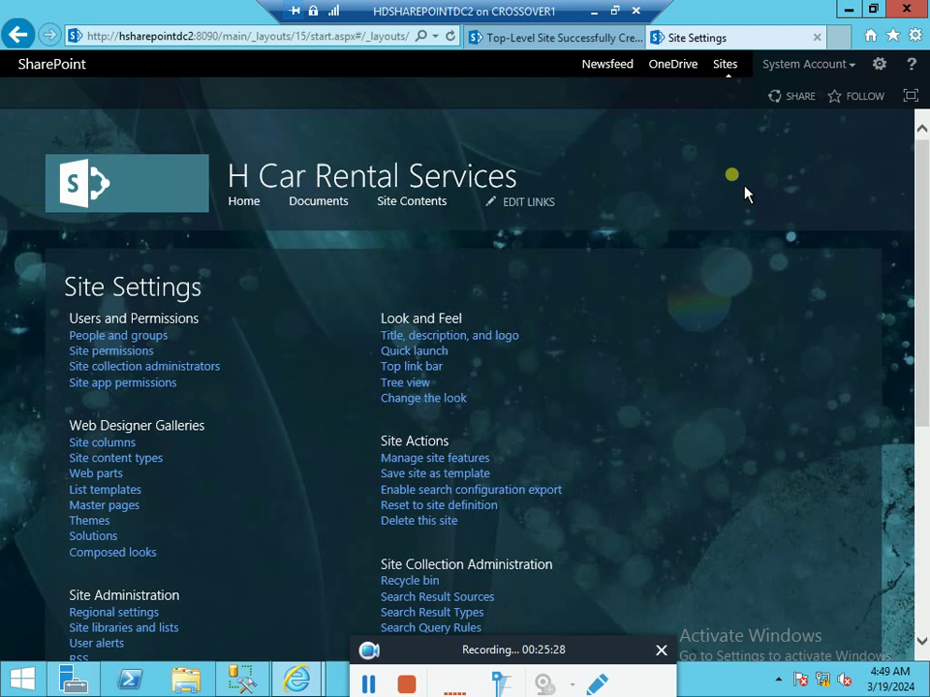
pyautogui.click(881, 67)
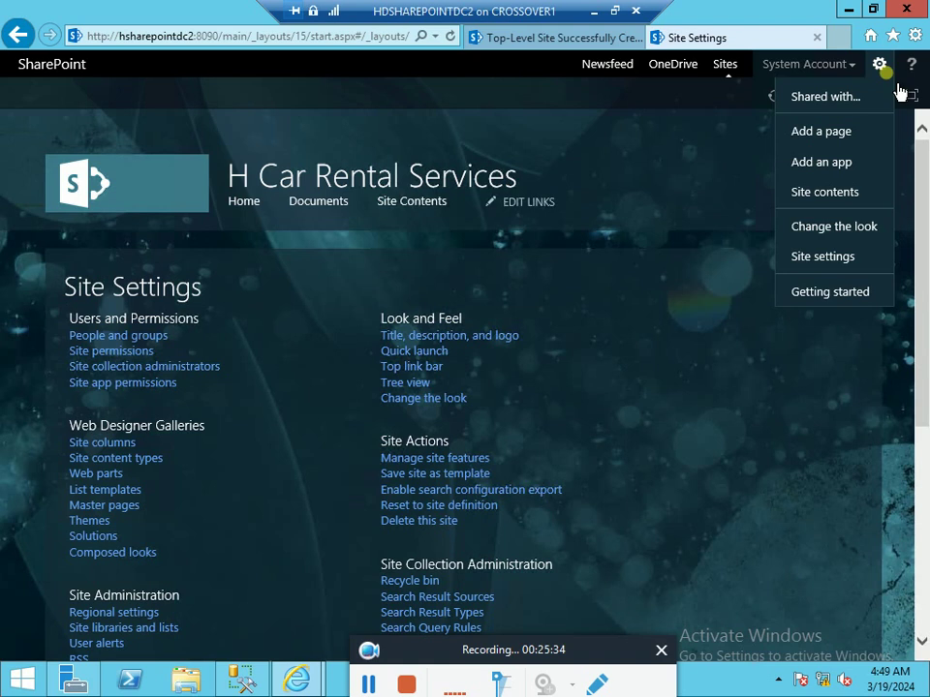
pyautogui.moveTo(514, 649); pyautogui.dragTo(474, 682)
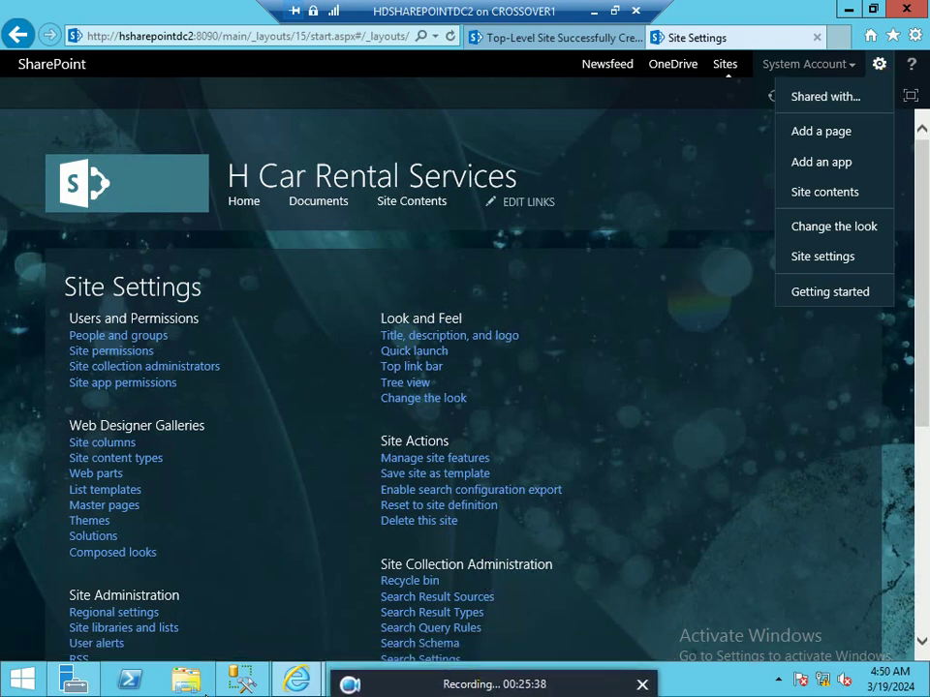
pyautogui.click(303, 686)
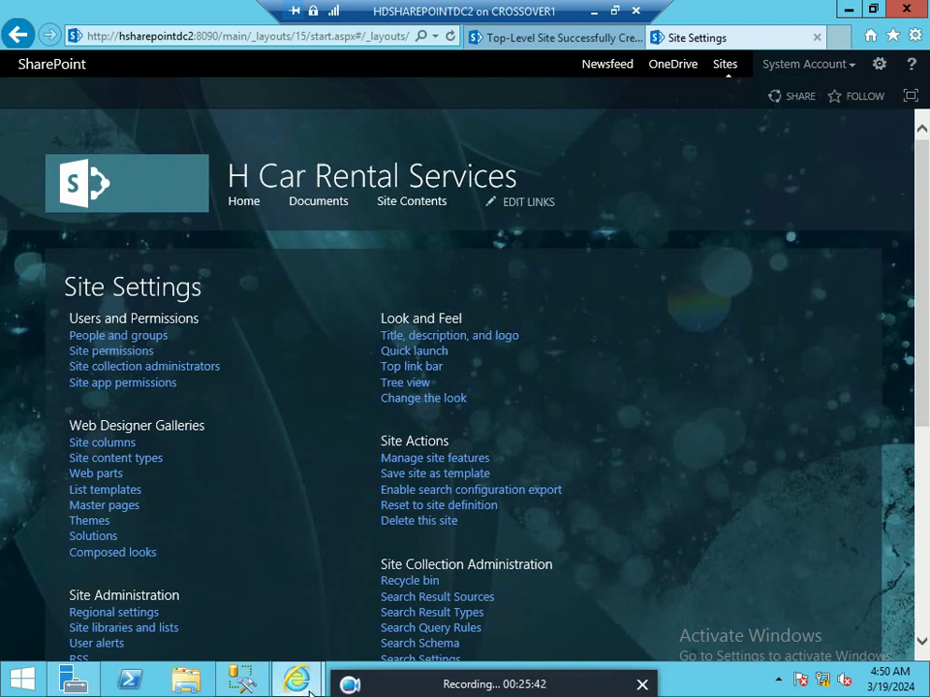
# Step: Return to Central Administration from the site's settings page and start creating another site collection under Application Management
pyautogui.moveTo(310, 691)
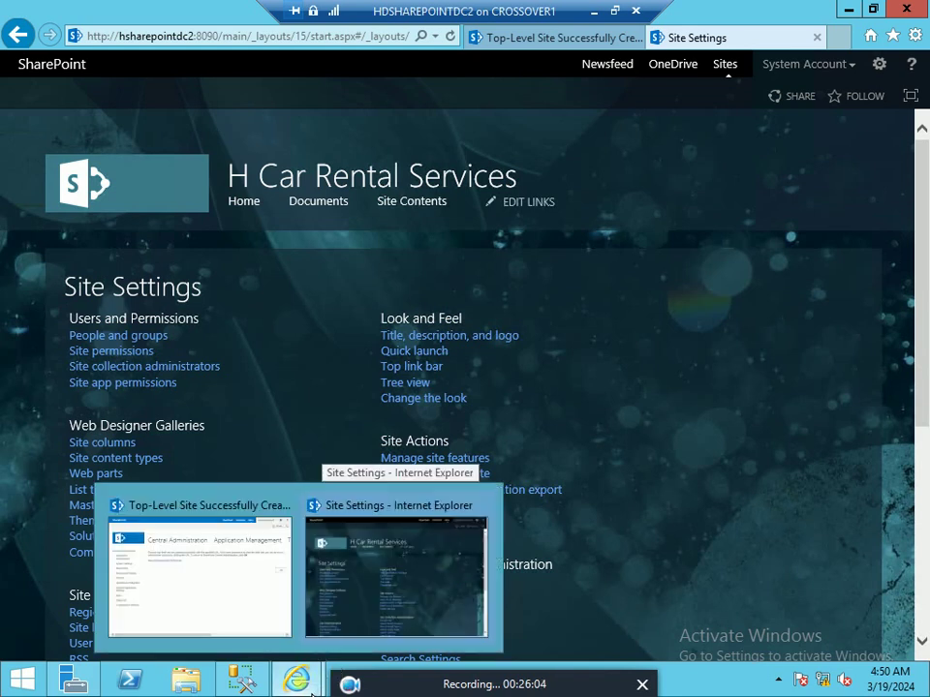
pyautogui.click(240, 621)
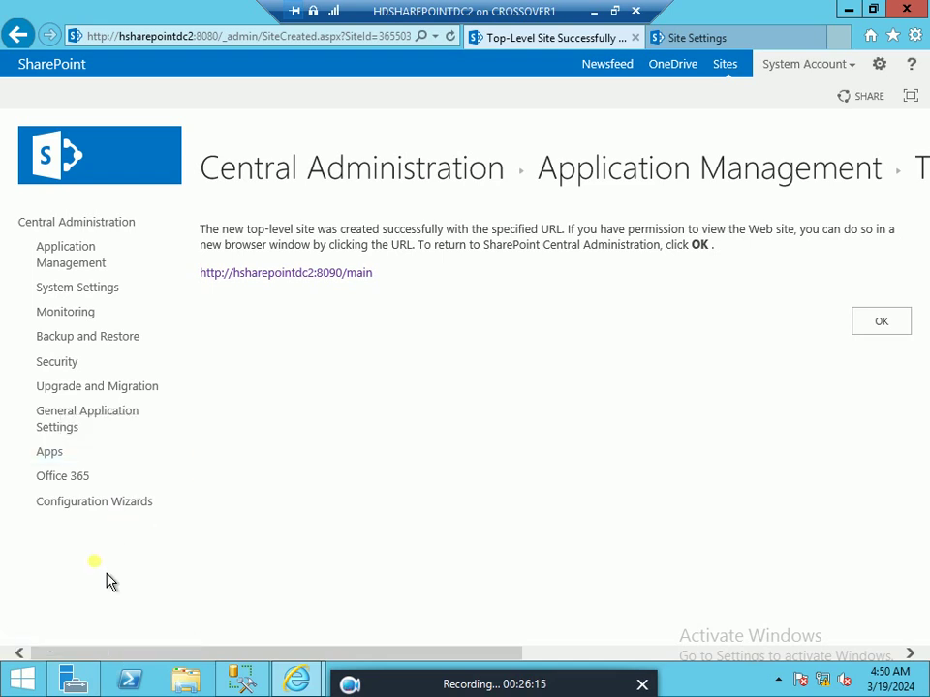
pyautogui.moveTo(310, 685)
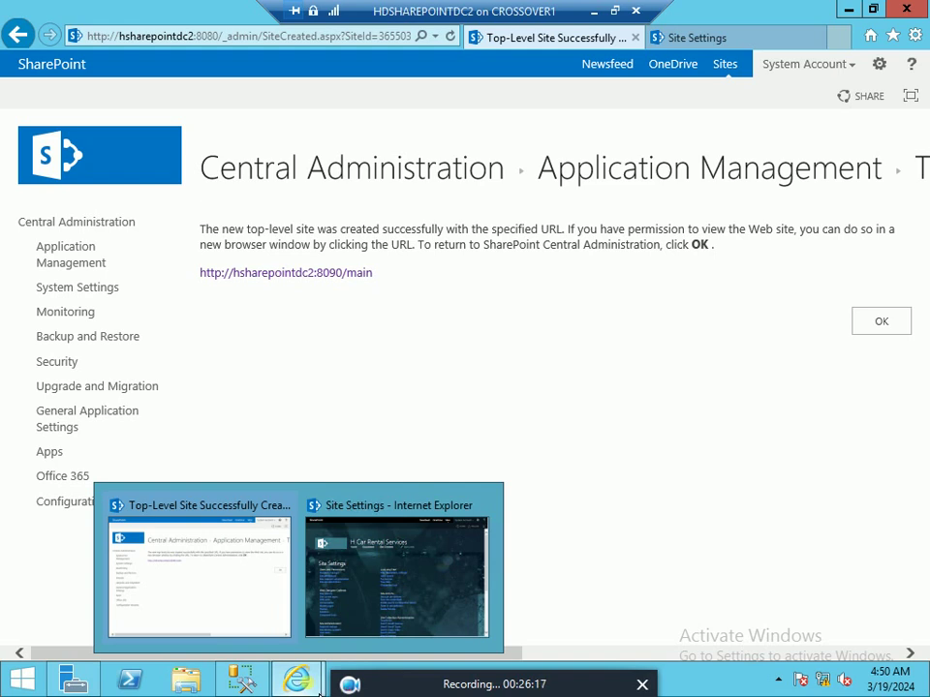
pyautogui.moveTo(400, 597)
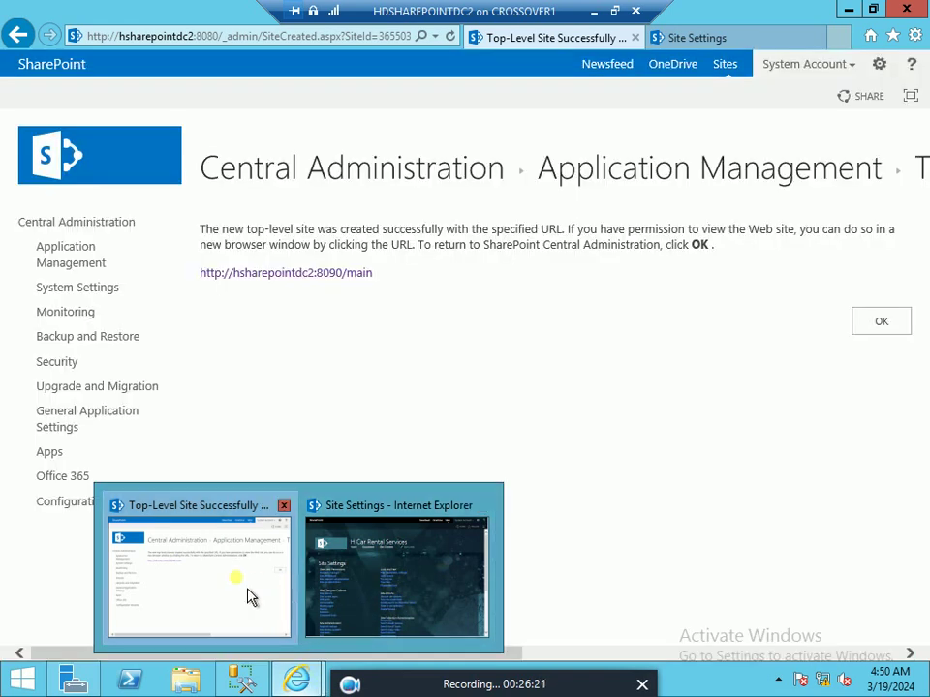
pyautogui.click(216, 588)
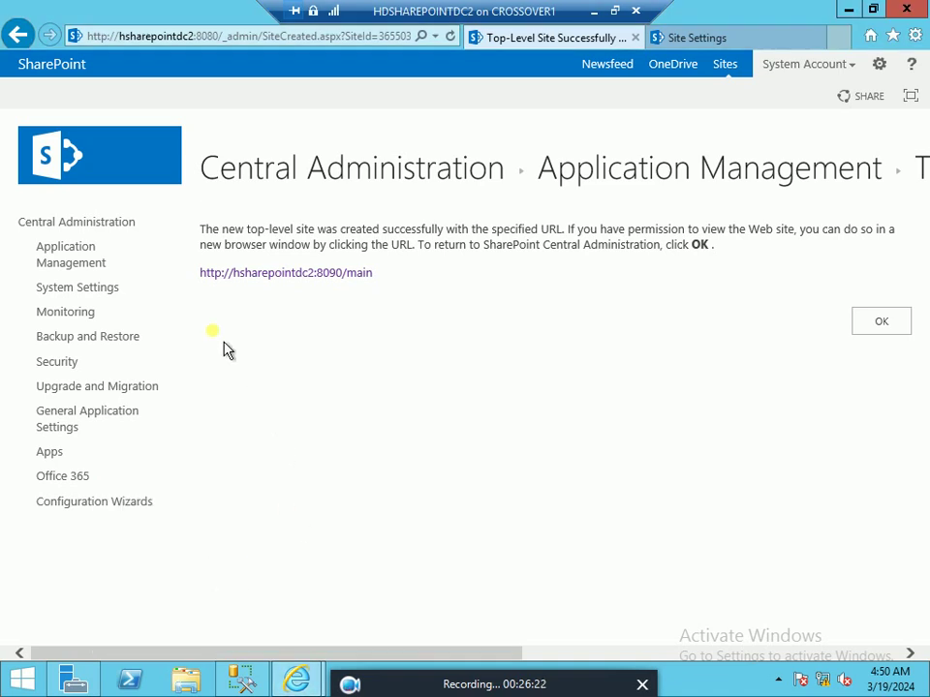
pyautogui.click(73, 268)
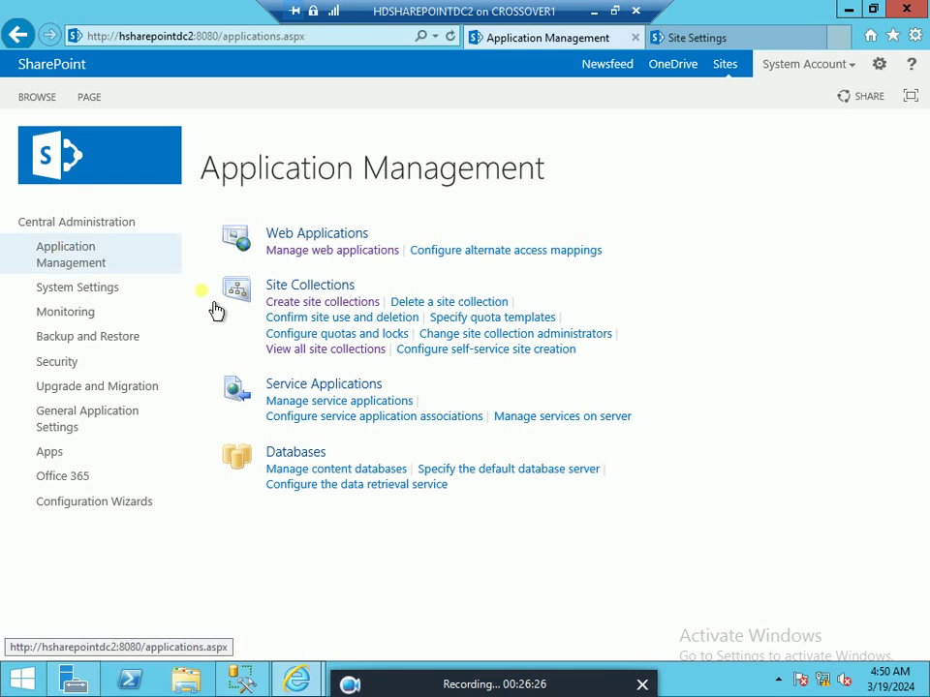
pyautogui.click(334, 308)
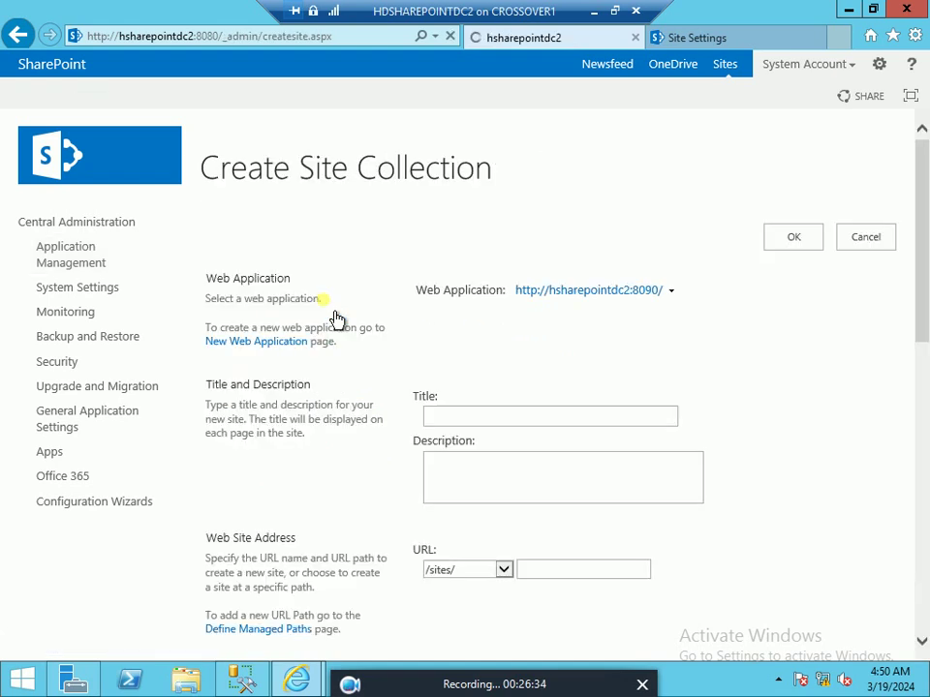
# Step: Title the new site collection Human Resources and set its address to hr under the /departments/ managed path
pyautogui.click(458, 416)
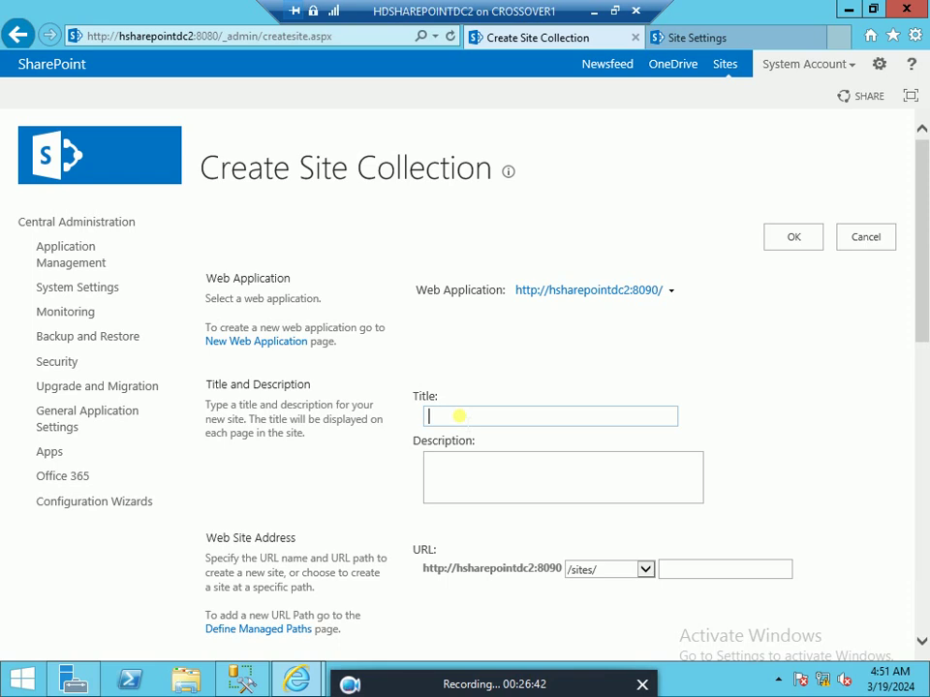
pyautogui.write('Human Resources')
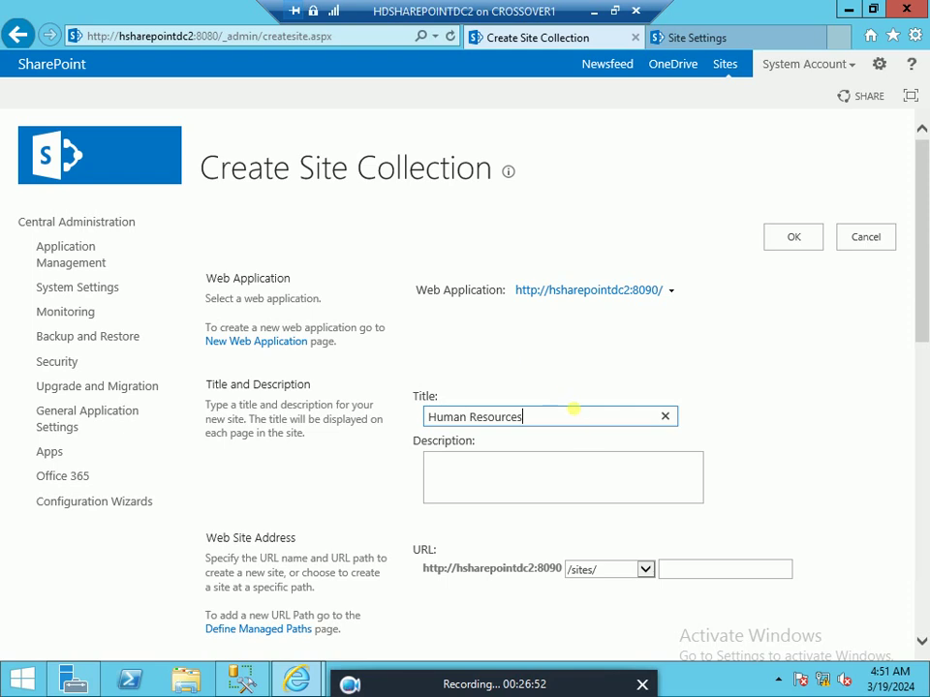
pyautogui.click(656, 581)
pyautogui.click(623, 587)
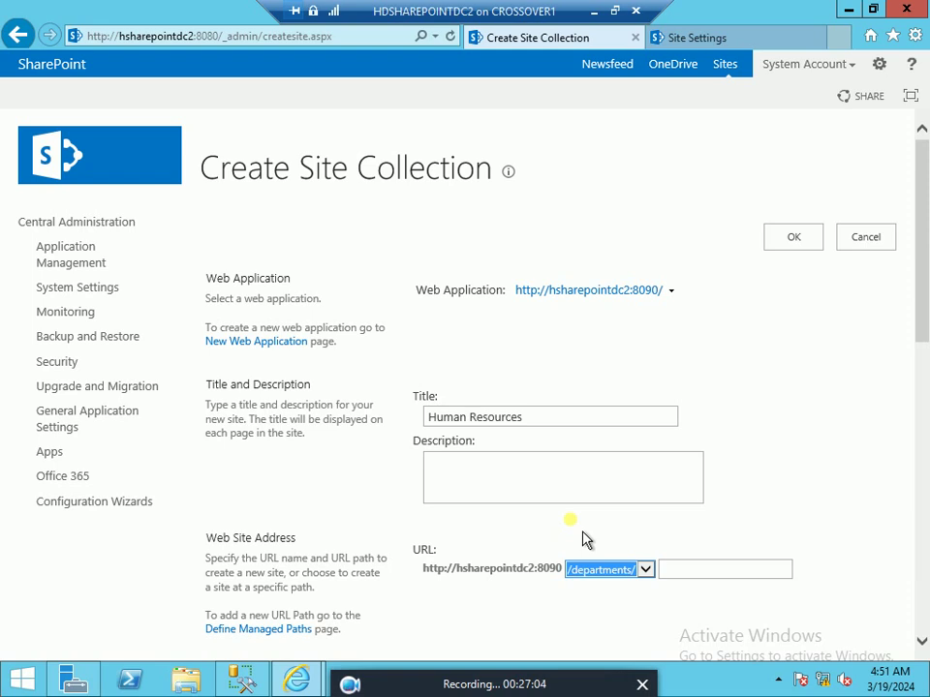
pyautogui.click(691, 571)
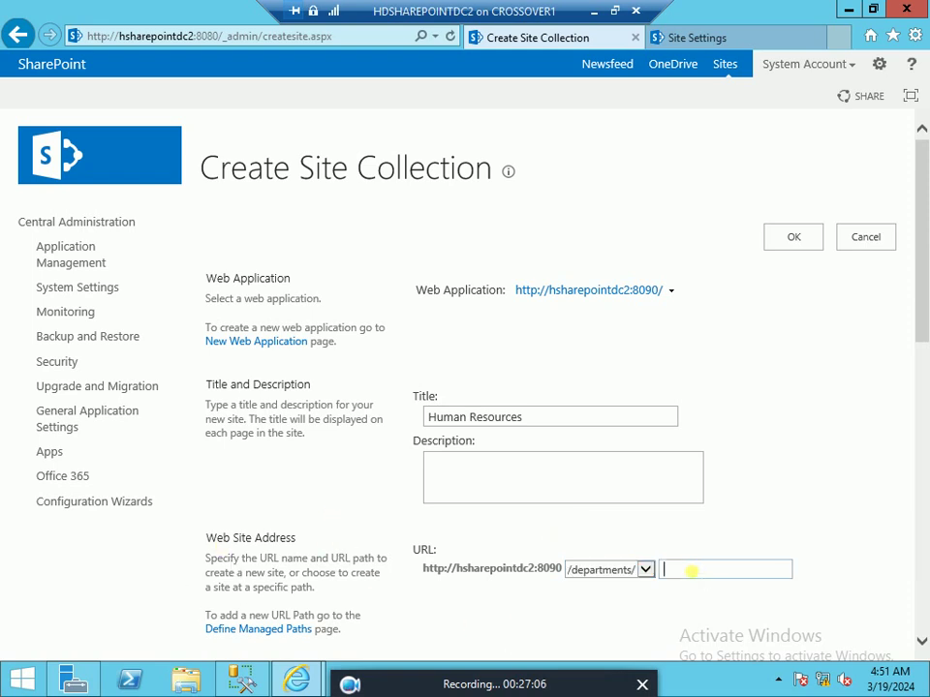
pyautogui.write('hr')
pyautogui.scroll(-1, 678, 561)
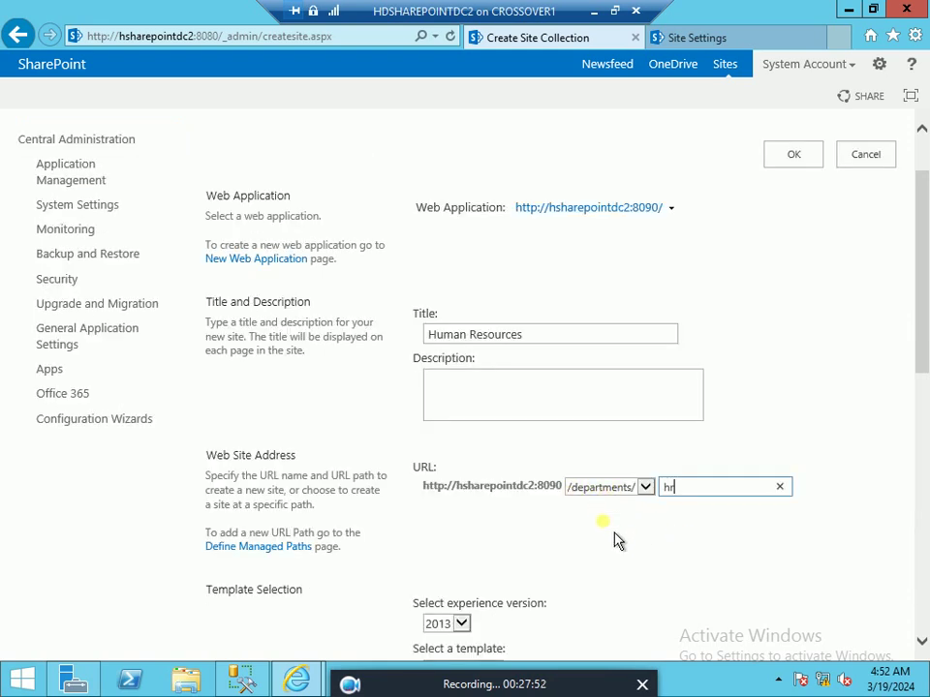
pyautogui.click(675, 489)
# Step: Assign the validated Administrator account as primary site collection administrator and create the Human Resources site with the Team Site template
pyautogui.scroll(-3, 622, 519)
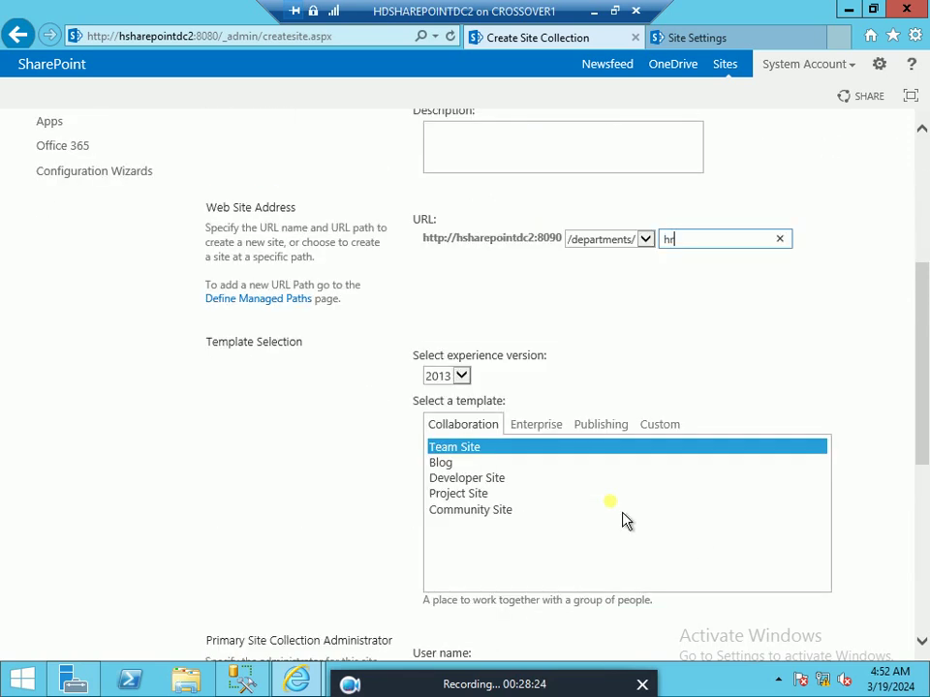
pyautogui.scroll(-1, 500, 461)
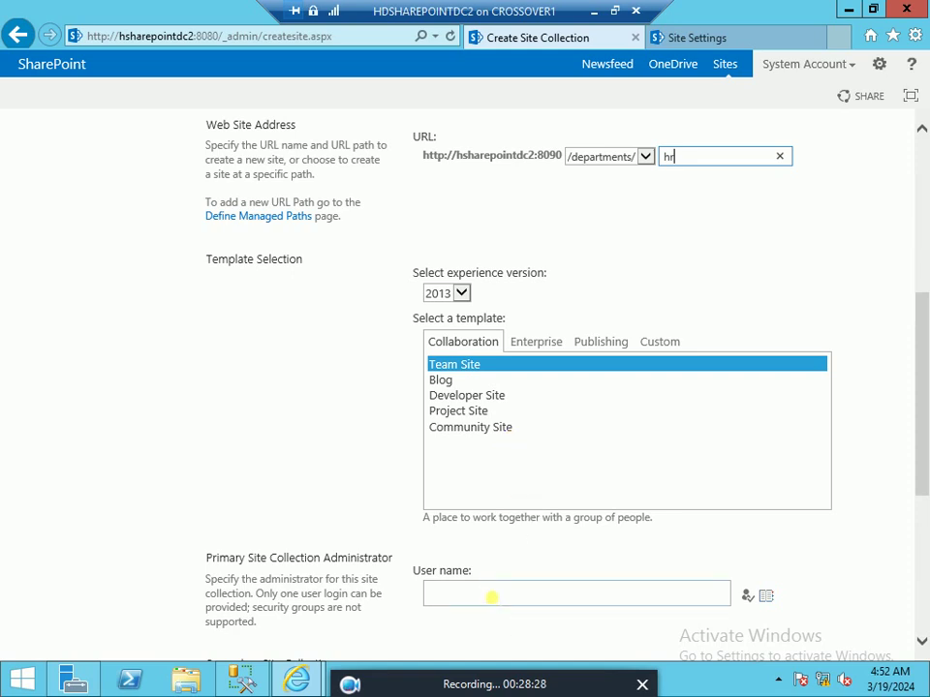
pyautogui.click(492, 595)
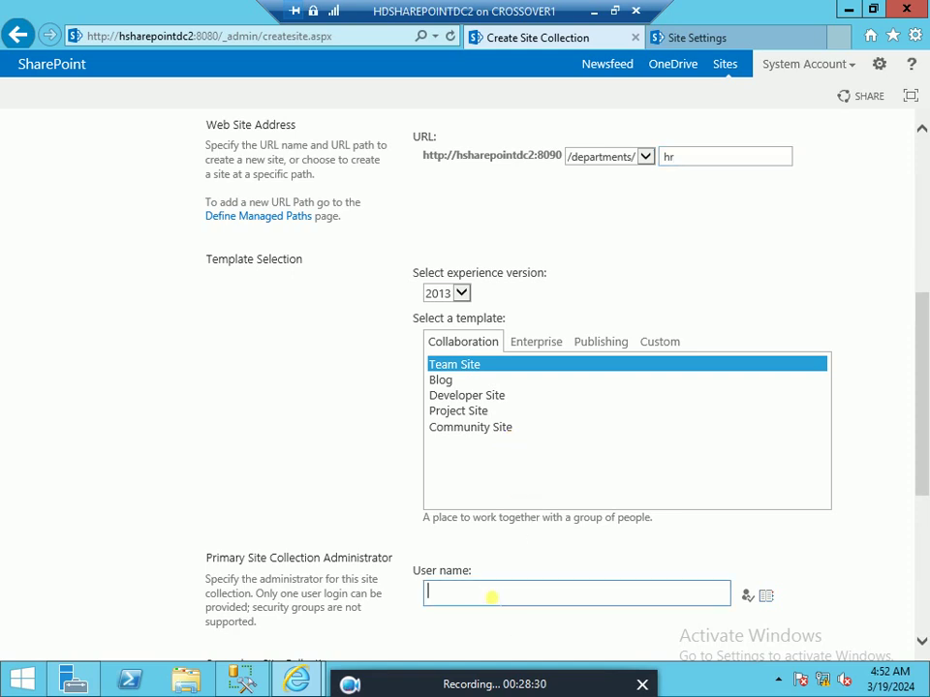
pyautogui.write('Administrator')
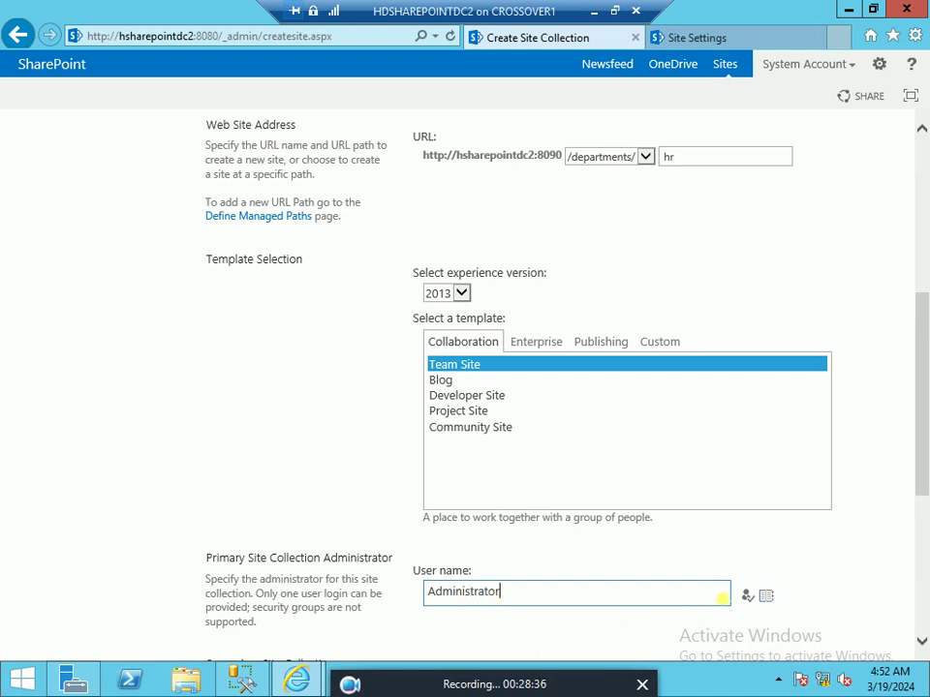
pyautogui.click(753, 604)
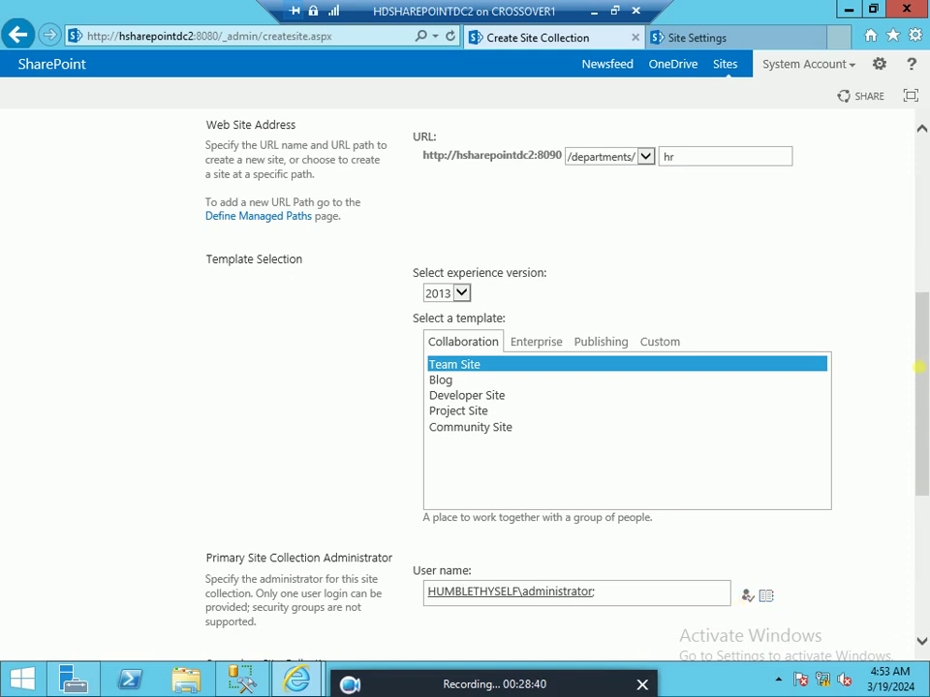
pyautogui.moveTo(917, 368); pyautogui.dragTo(915, 534)
pyautogui.click(796, 579)
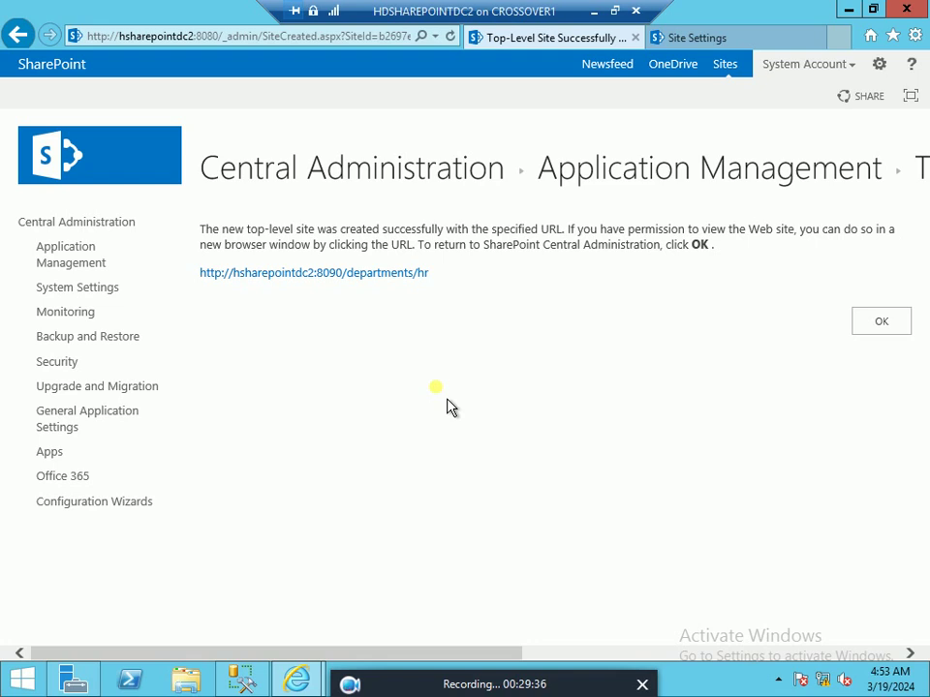
# Step: Start another new site collection from Application Management and title it Financial Department
pyautogui.click(87, 269)
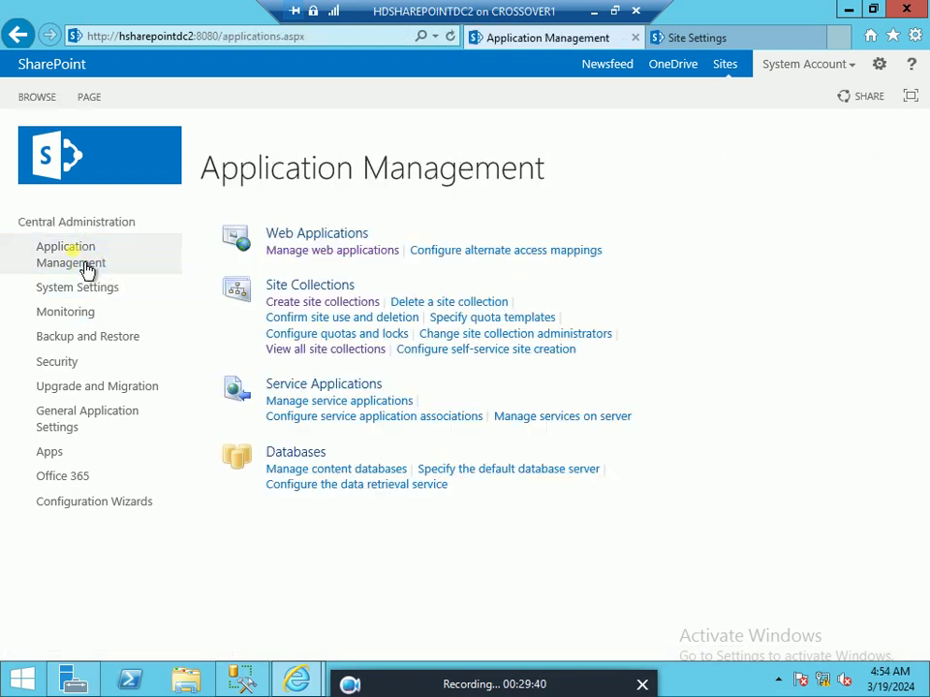
pyautogui.click(330, 301)
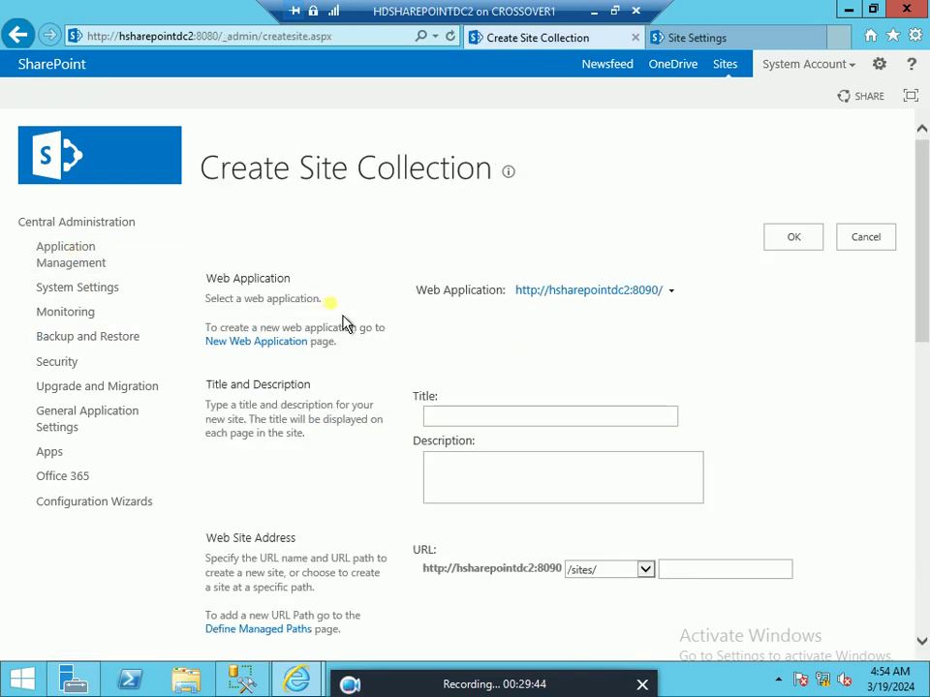
pyautogui.click(456, 417)
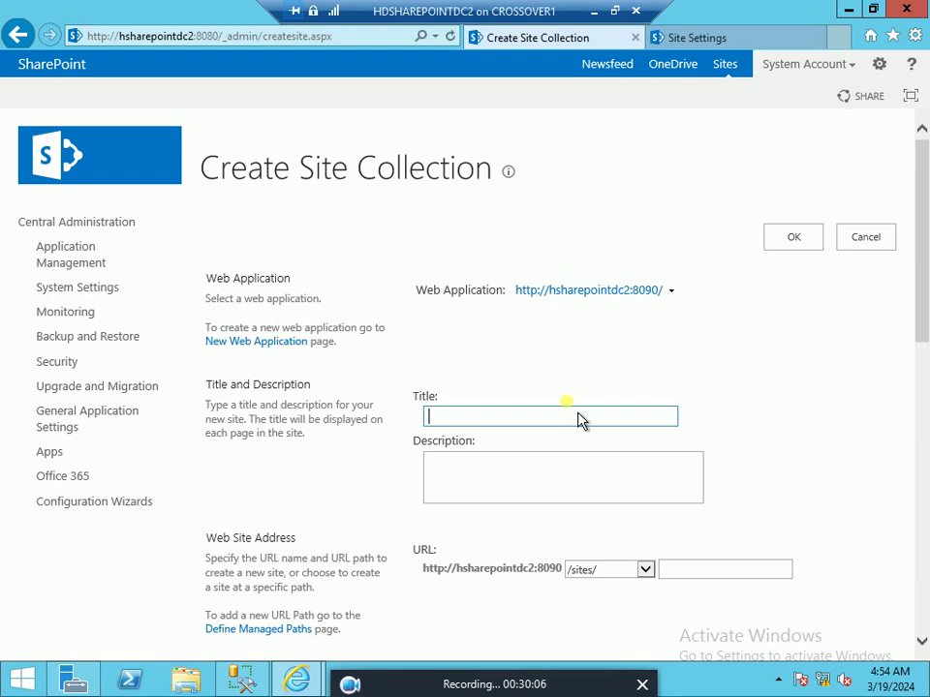
pyautogui.write('Fina')
pyautogui.write('nc')
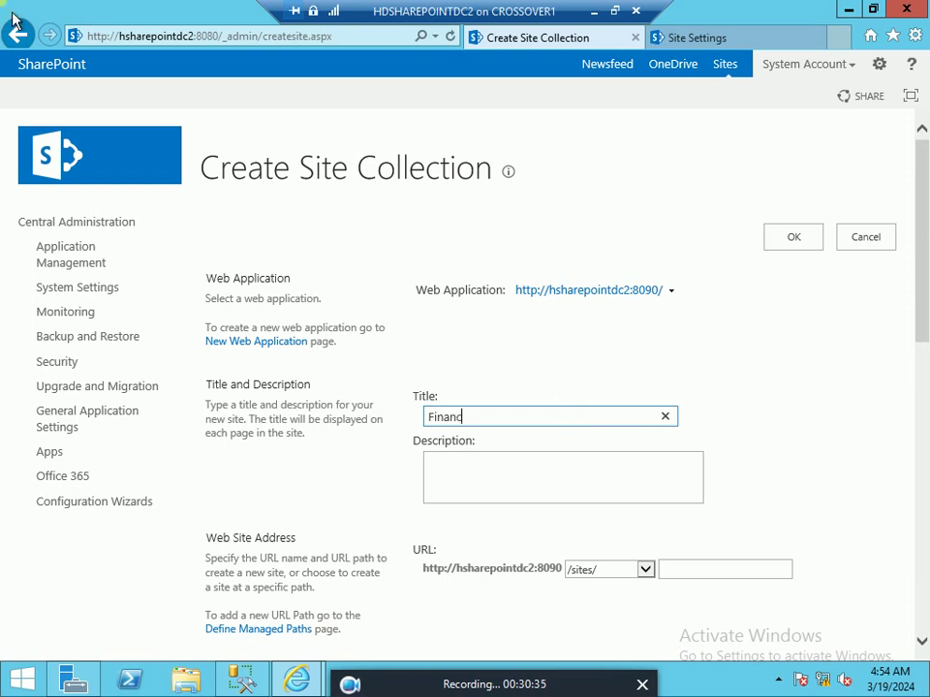
pyautogui.write('ial Department')
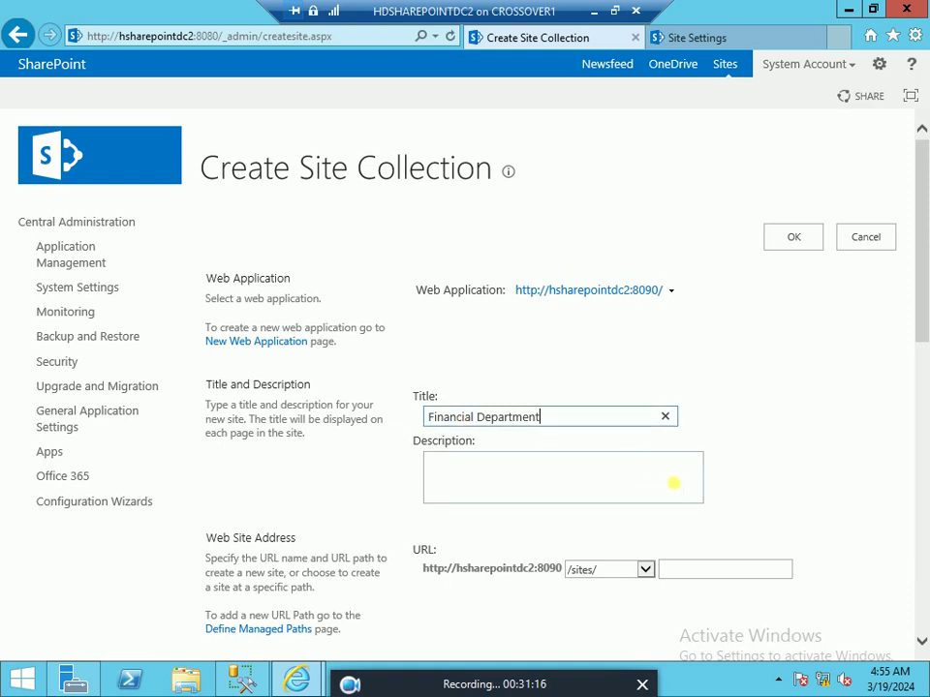
# Step: Set the Financial Department site's address to finance under the /departments/ managed path
pyautogui.scroll(-1, 673, 482)
pyautogui.click(645, 486)
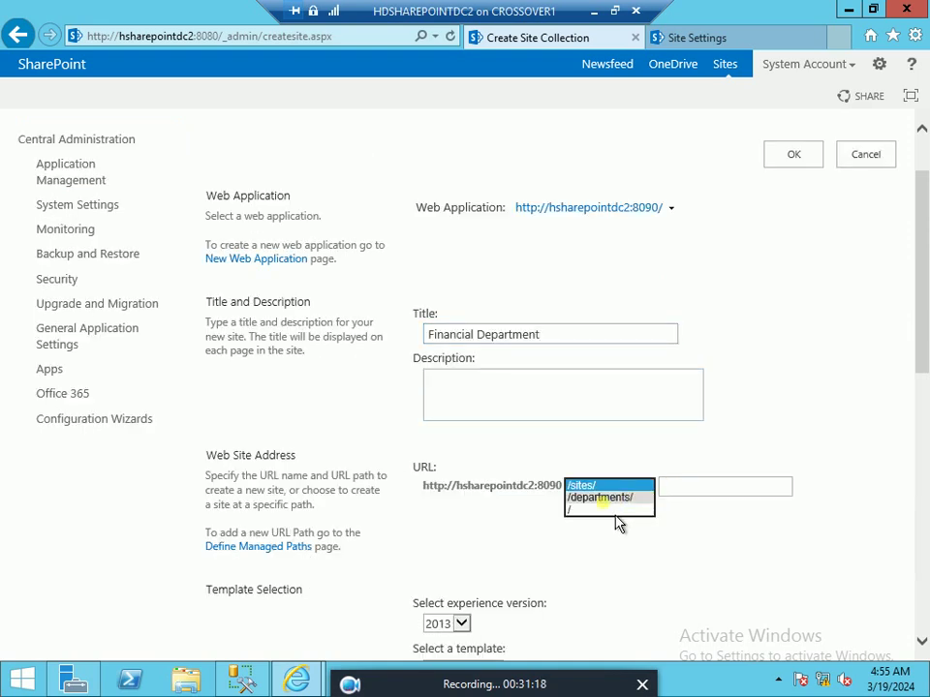
pyautogui.click(603, 497)
pyautogui.click(678, 486)
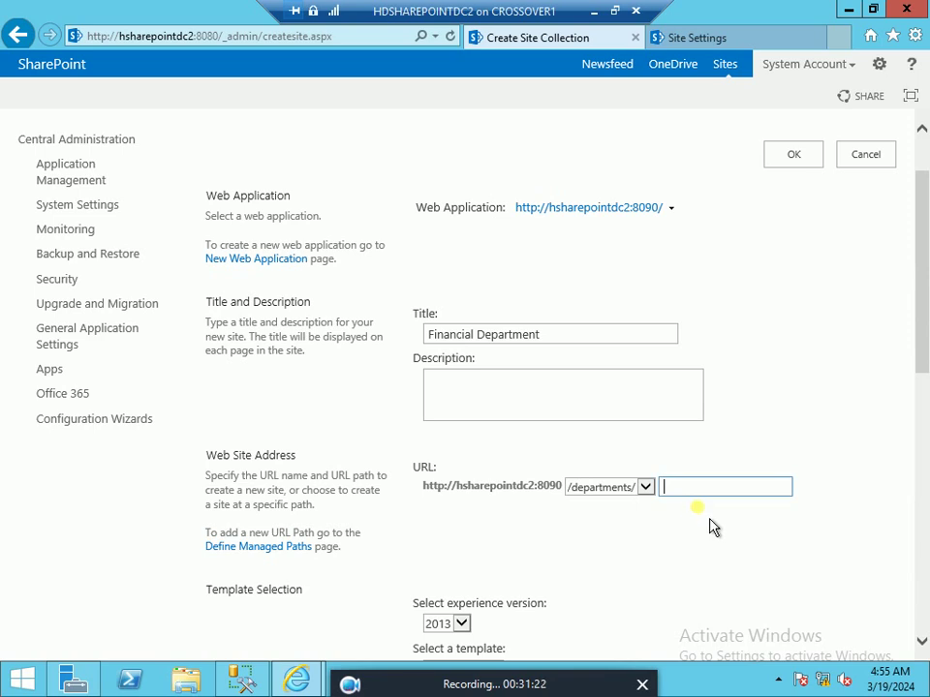
pyautogui.write('finance')
pyautogui.scroll(-3, 789, 619)
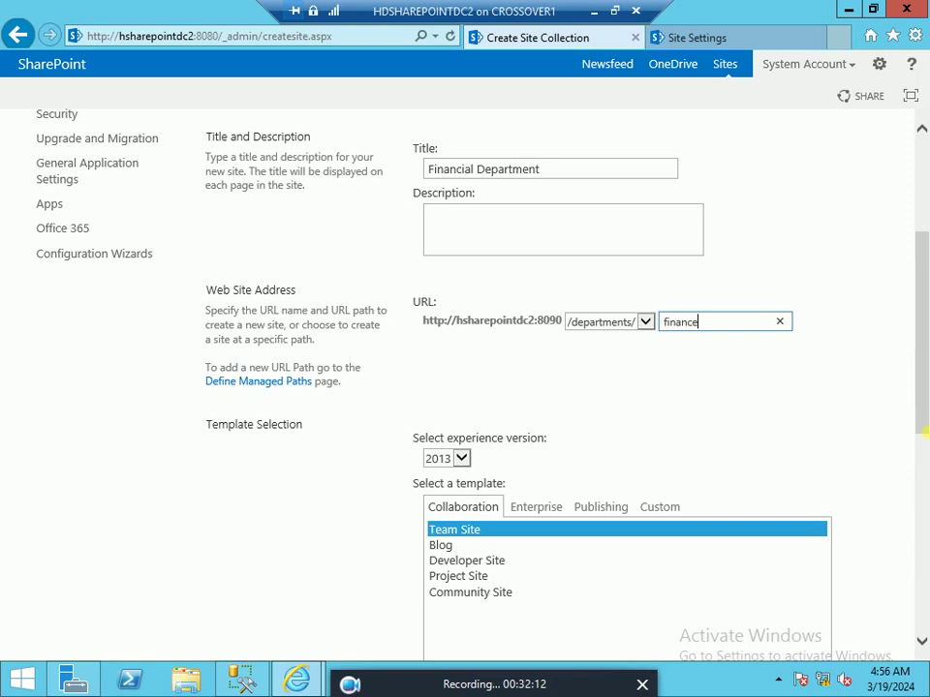
# Step: Assign the validated Administrator account as primary site collection administrator and create the Financial Department site with no quota
pyautogui.moveTo(923, 358); pyautogui.dragTo(922, 502)
pyautogui.click(457, 366)
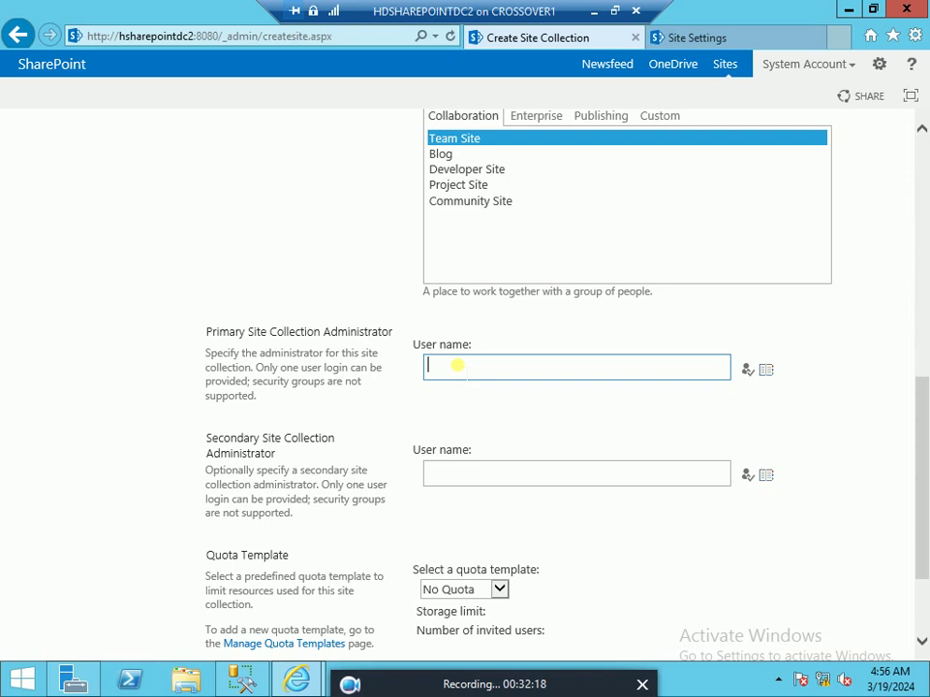
pyautogui.write('Administrator')
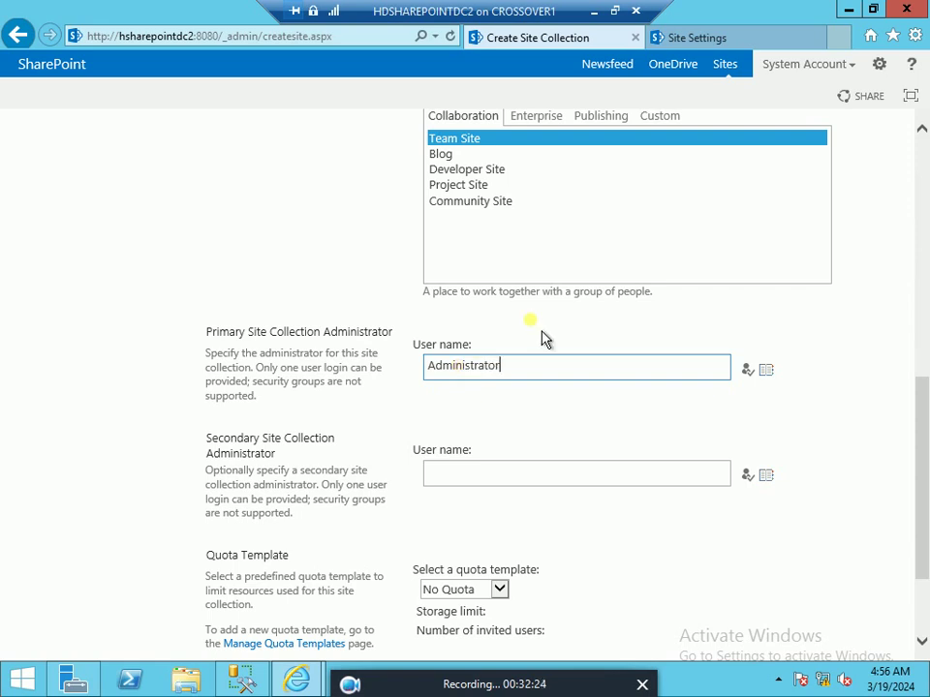
pyautogui.click(761, 389)
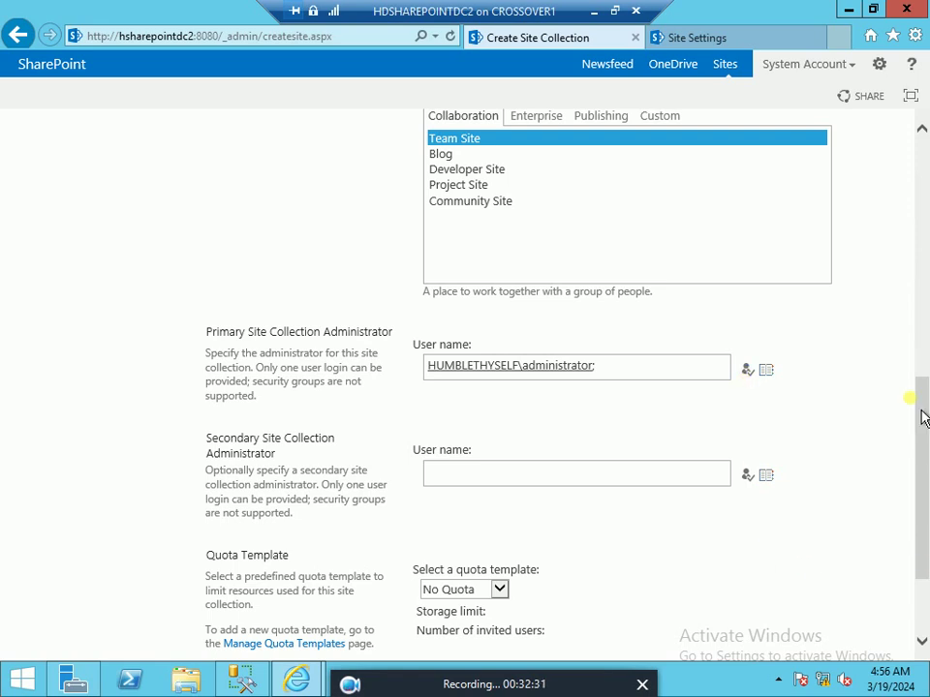
pyautogui.moveTo(922, 416); pyautogui.dragTo(924, 474)
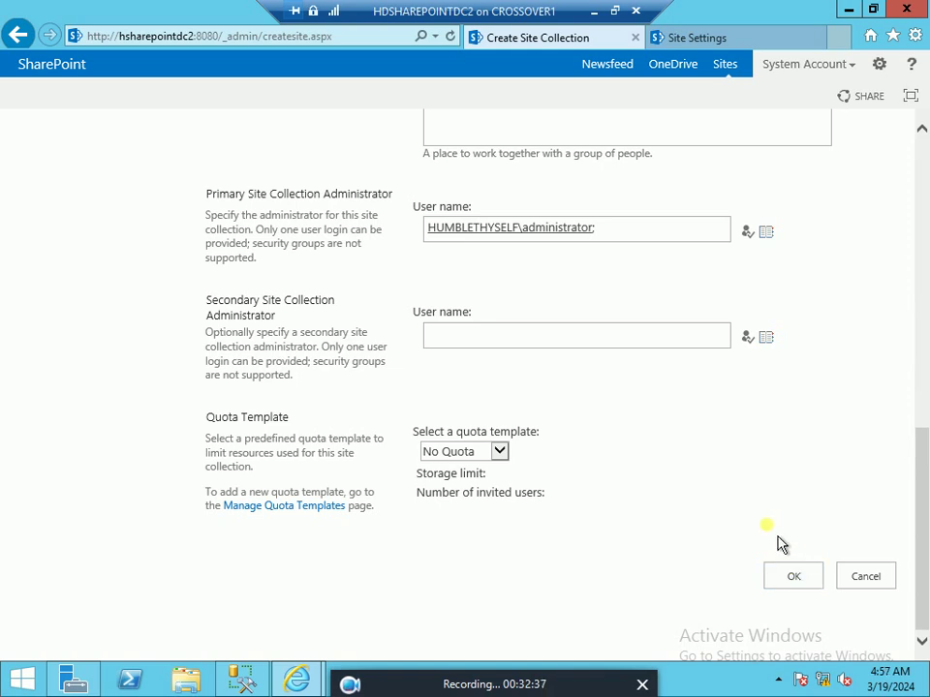
pyautogui.click(794, 577)
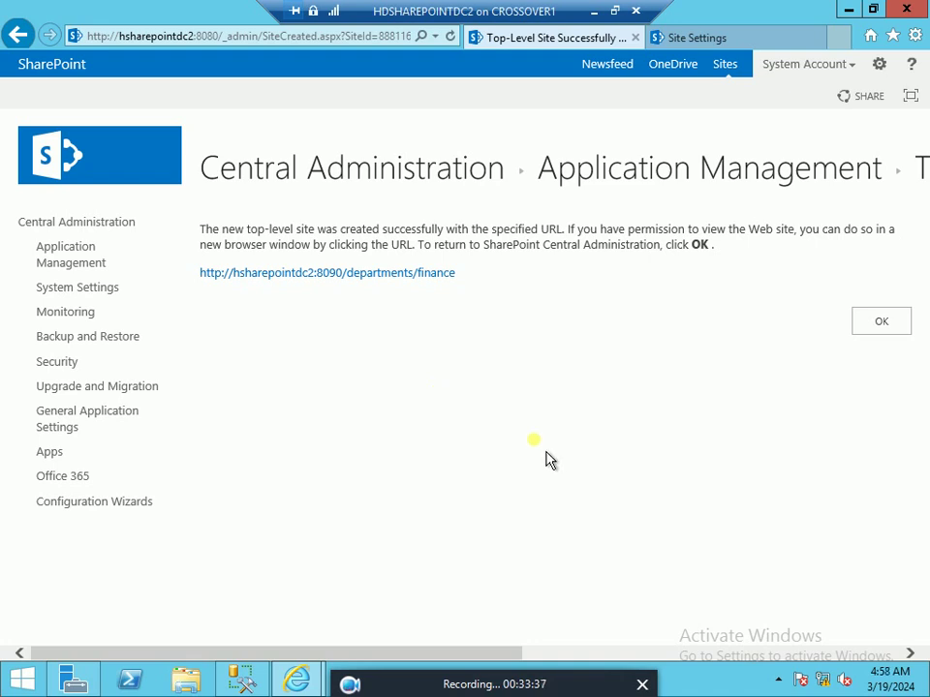
# Step: Open the list of all site collections and copy the full URL of the /departments/finance site
pyautogui.click(82, 270)
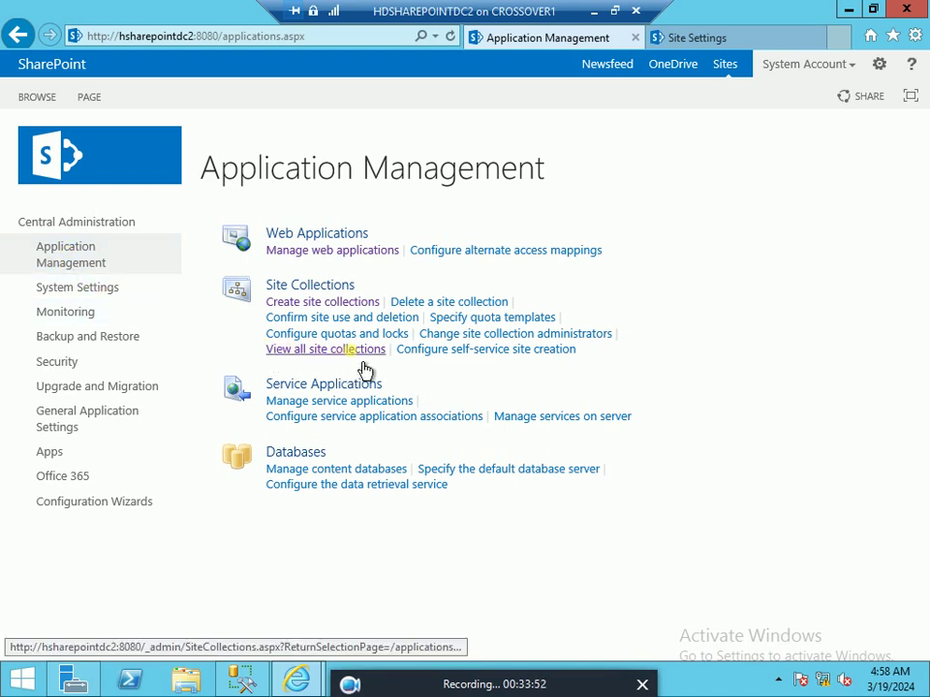
pyautogui.click(332, 360)
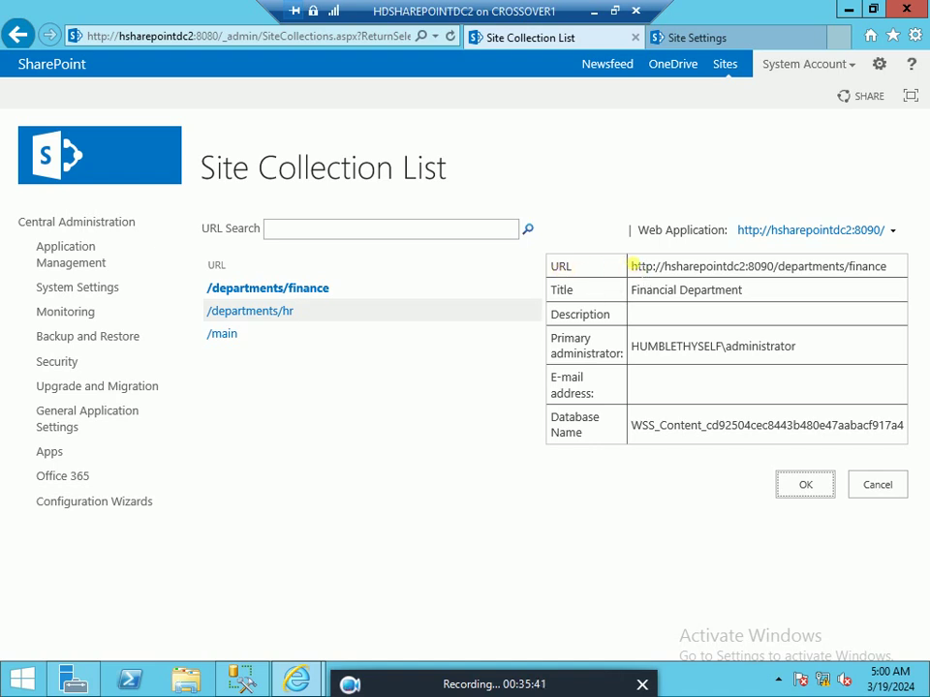
pyautogui.moveTo(631, 265); pyautogui.dragTo(893, 266)
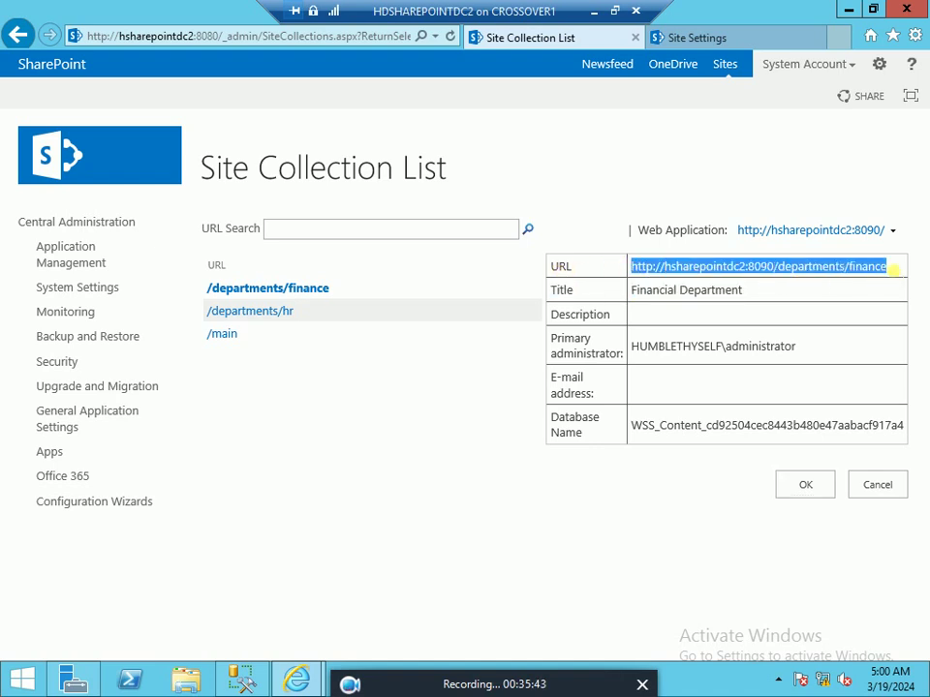
pyautogui.rightClick(757, 270)
pyautogui.click(800, 295)
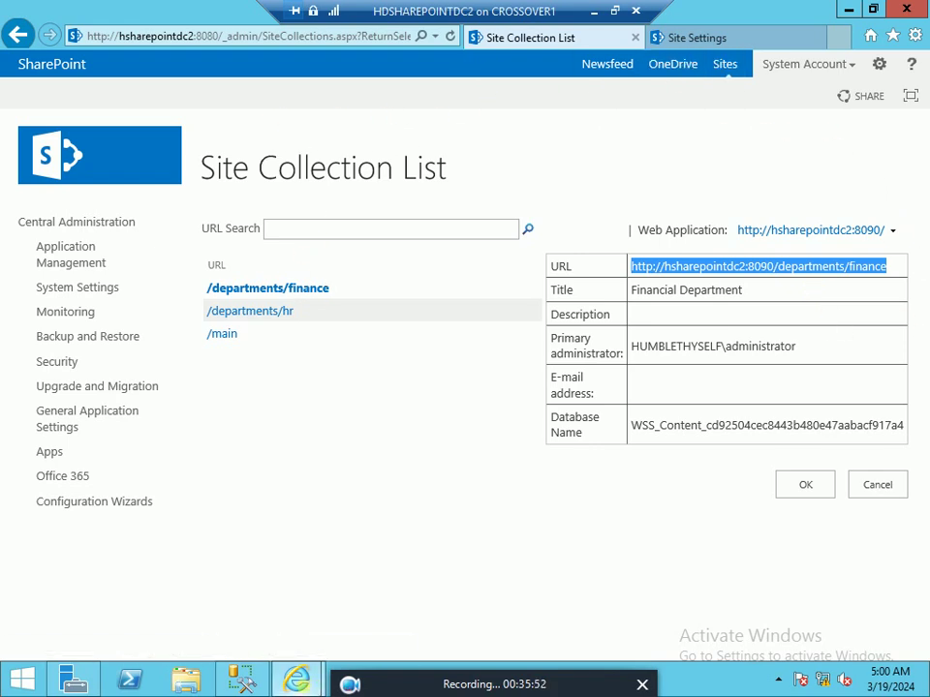
pyautogui.moveTo(301, 680)
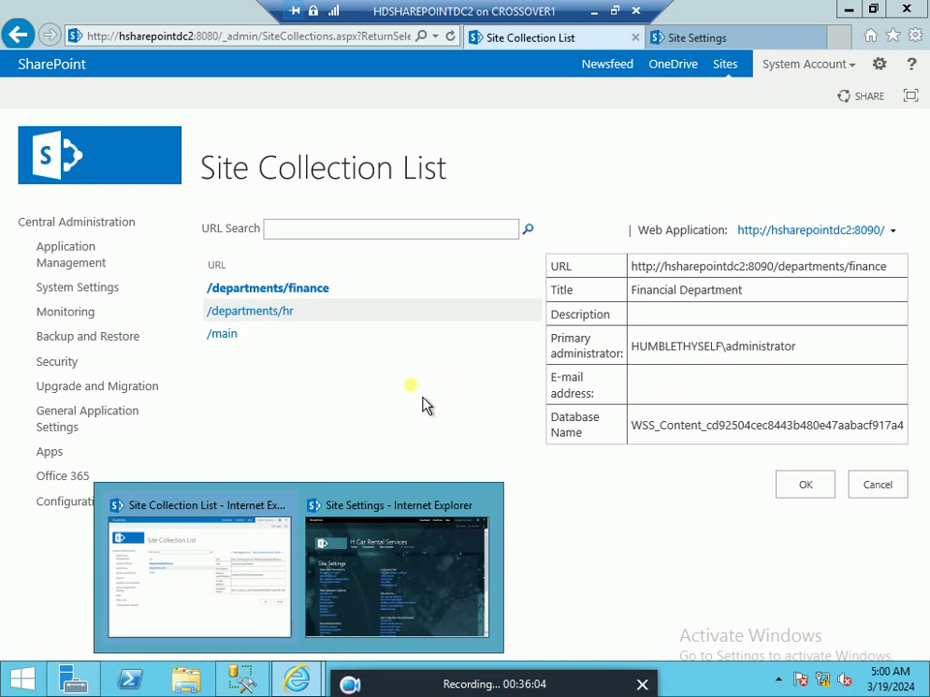
pyautogui.click(287, 328)
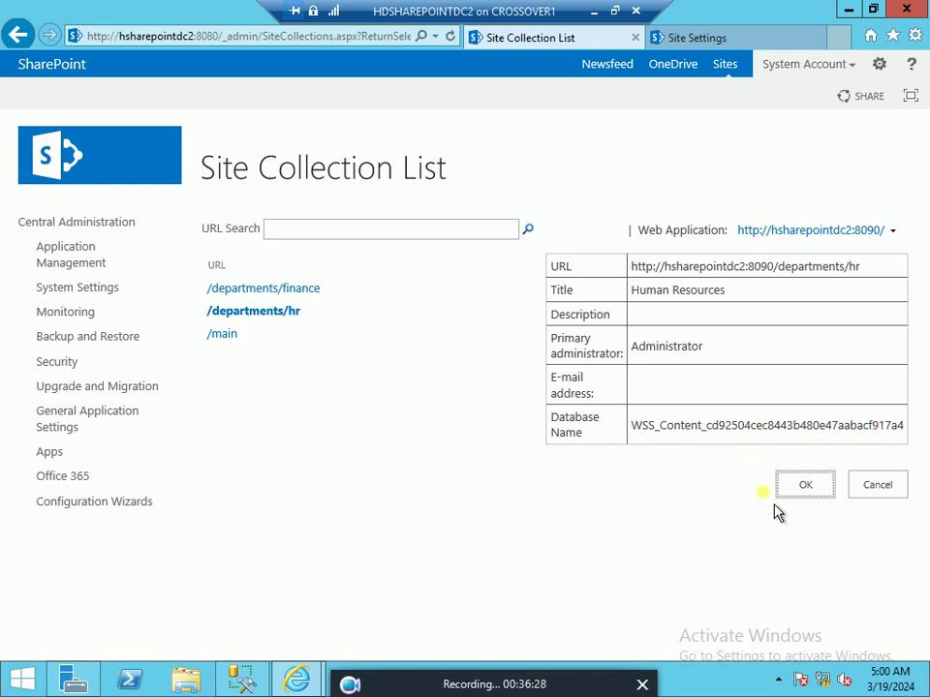
pyautogui.click(274, 288)
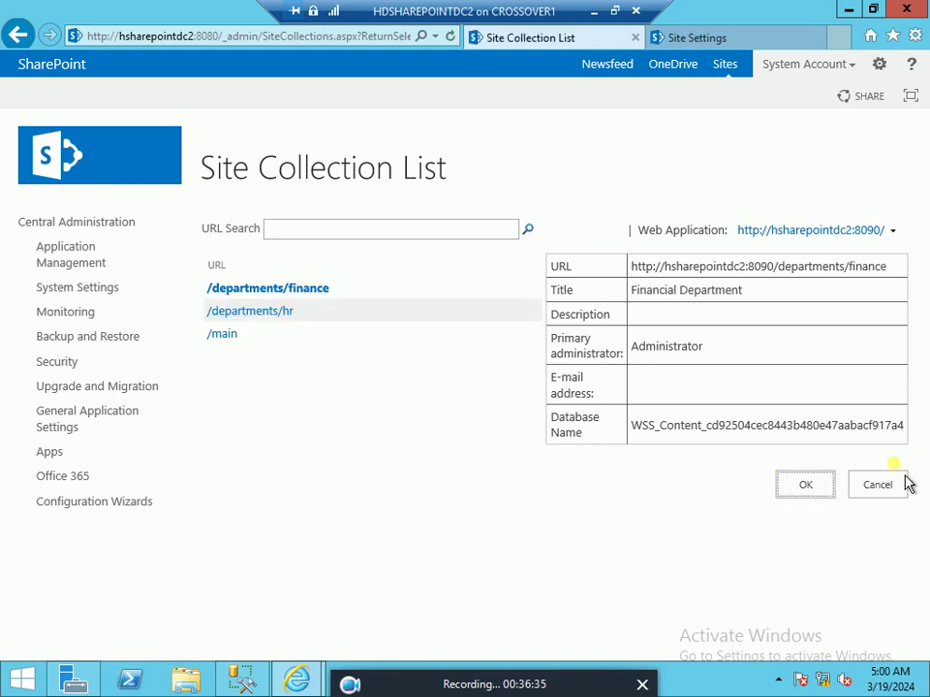
pyautogui.click(805, 486)
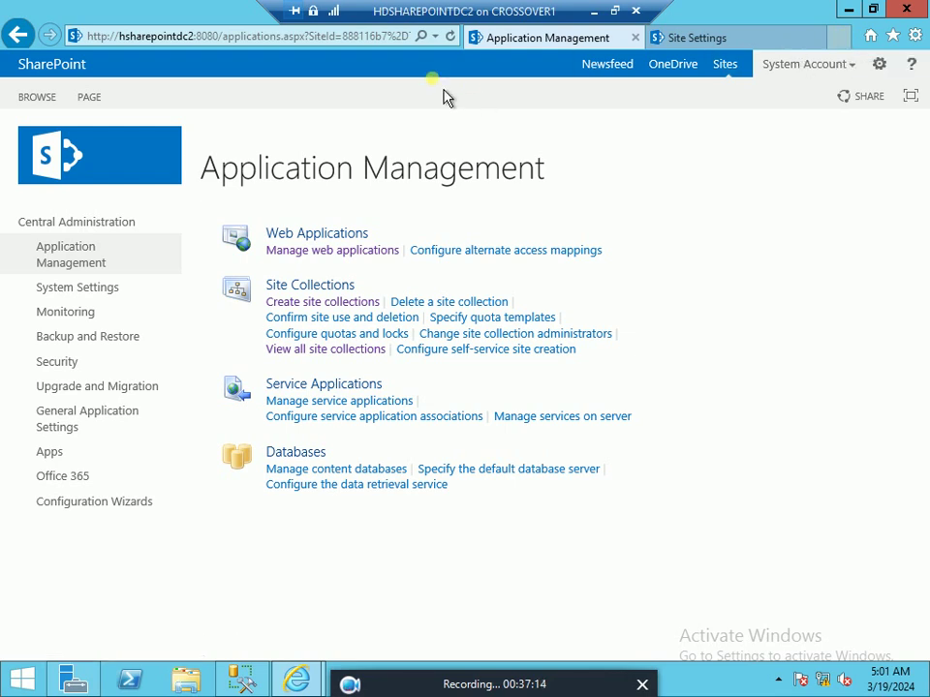
pyautogui.click(692, 38)
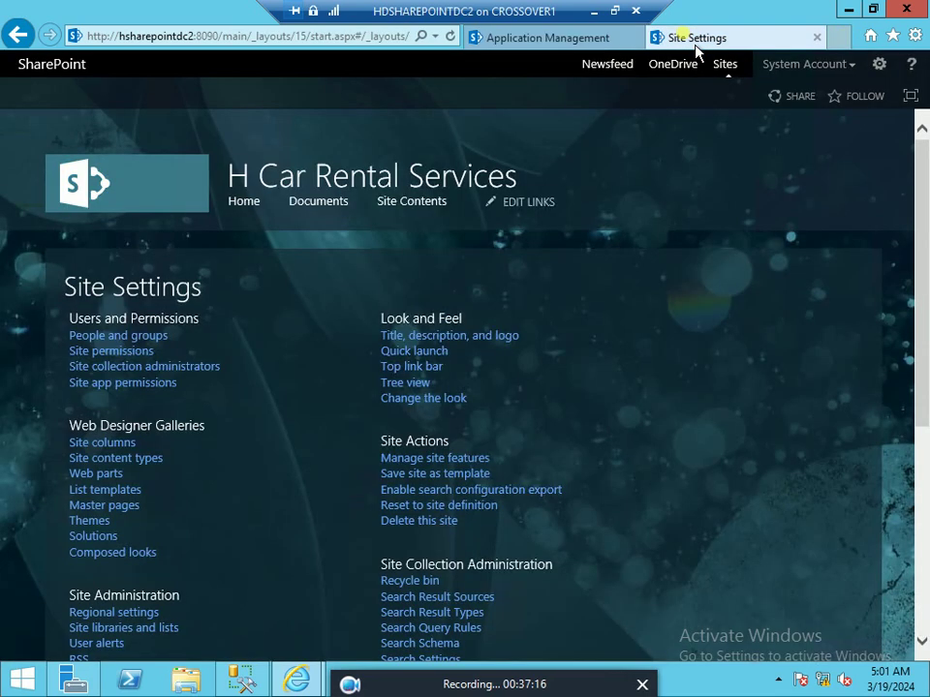
pyautogui.click(606, 37)
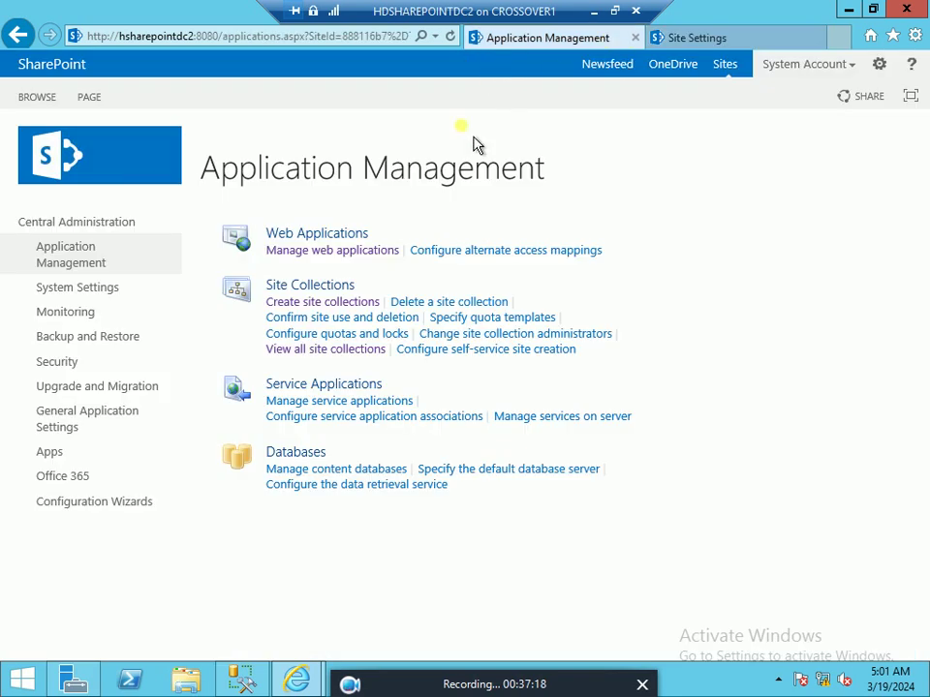
pyautogui.click(838, 39)
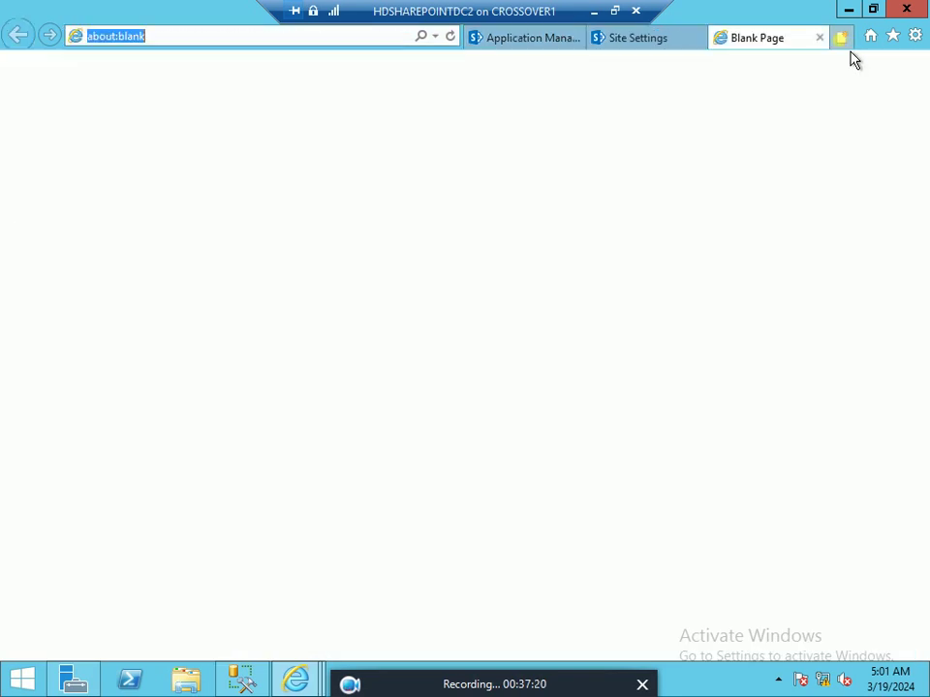
pyautogui.rightClick(188, 35)
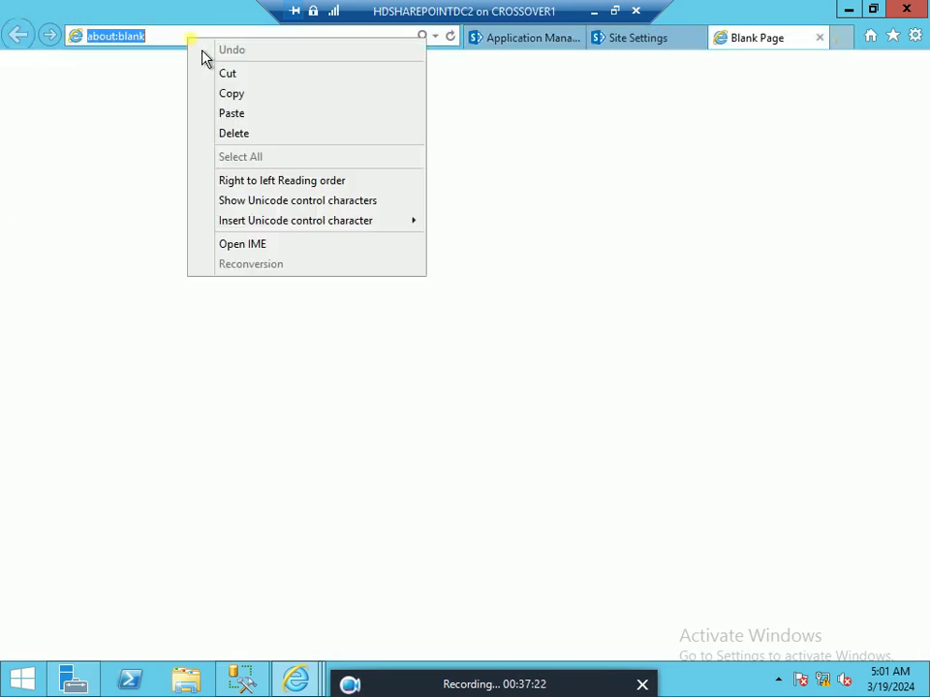
pyautogui.click(242, 114)
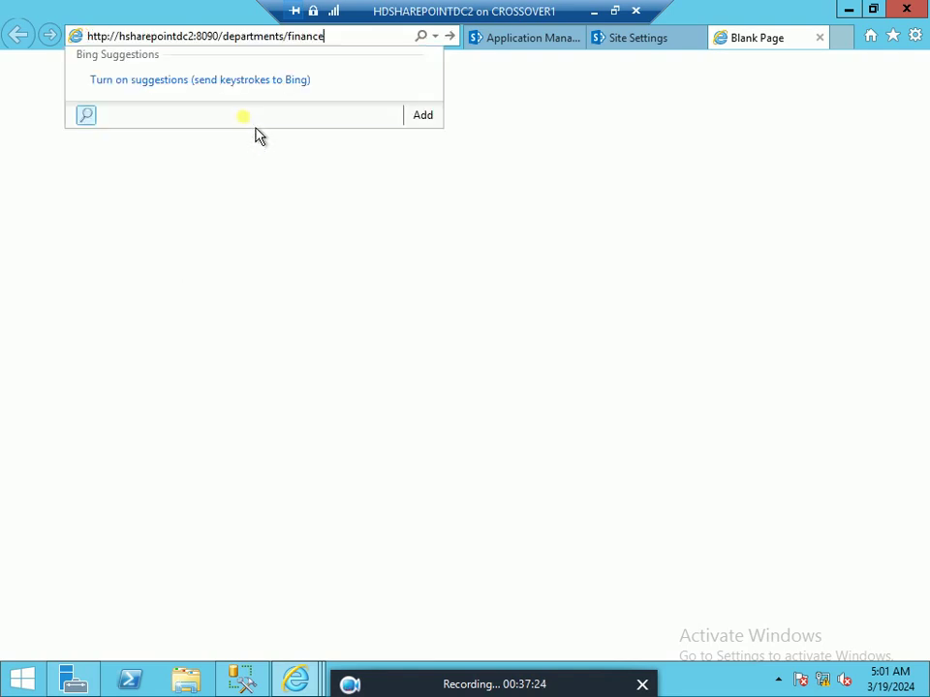
pyautogui.press('Return')
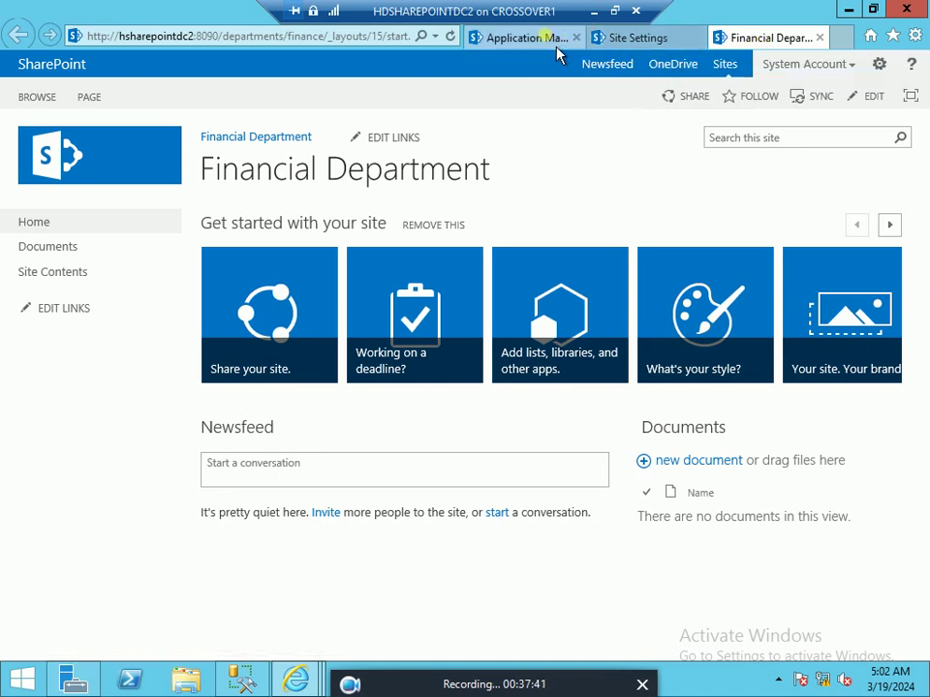
# Step: Return to Application Management, list all site collections and copy the full URL of the /departments/hr site
pyautogui.click(648, 37)
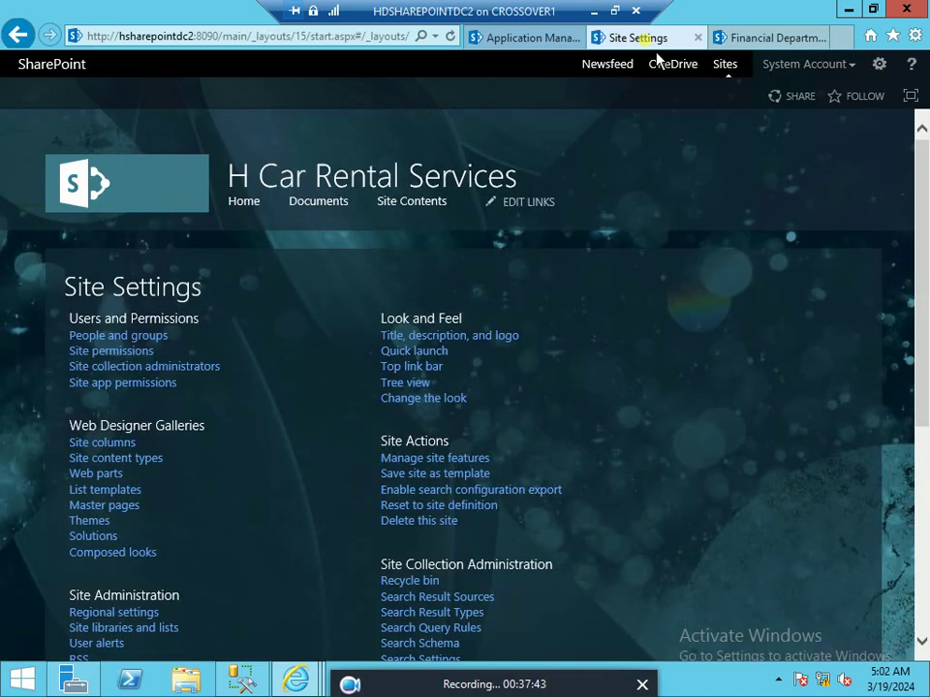
pyautogui.click(772, 38)
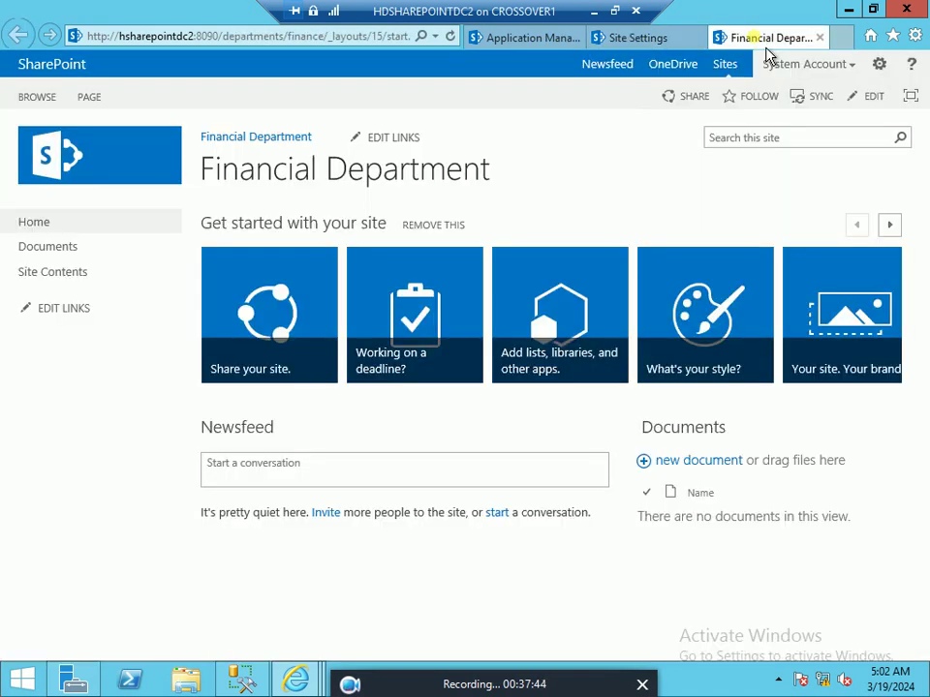
pyautogui.click(645, 40)
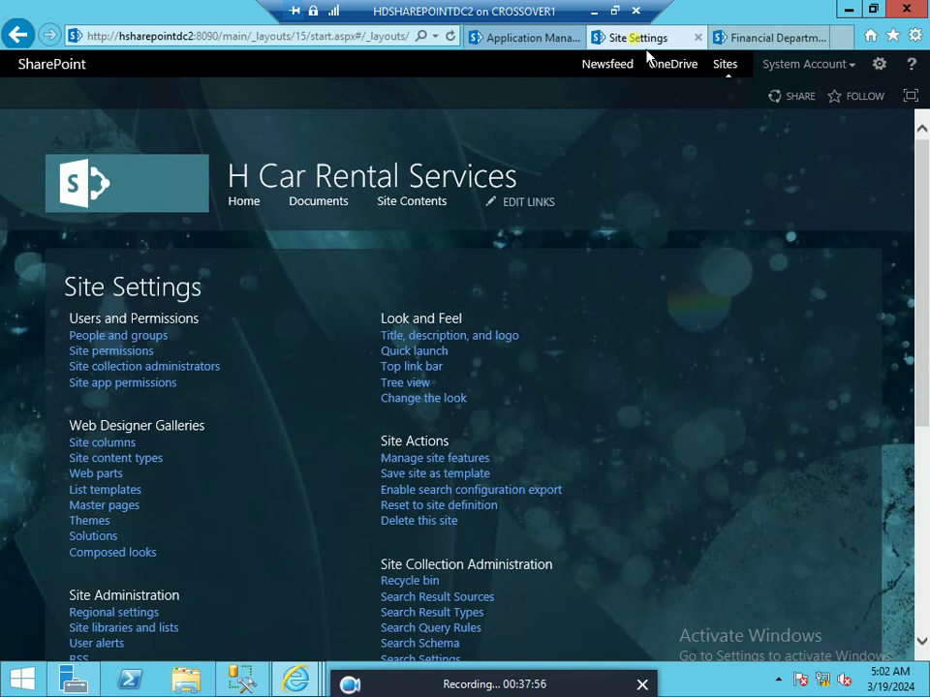
pyautogui.click(529, 39)
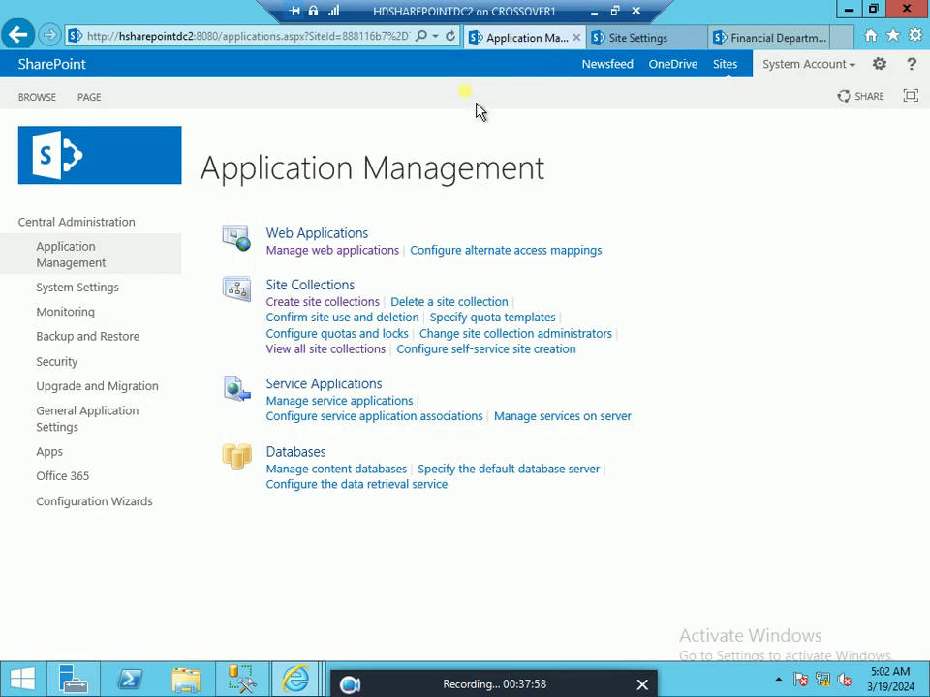
pyautogui.click(322, 366)
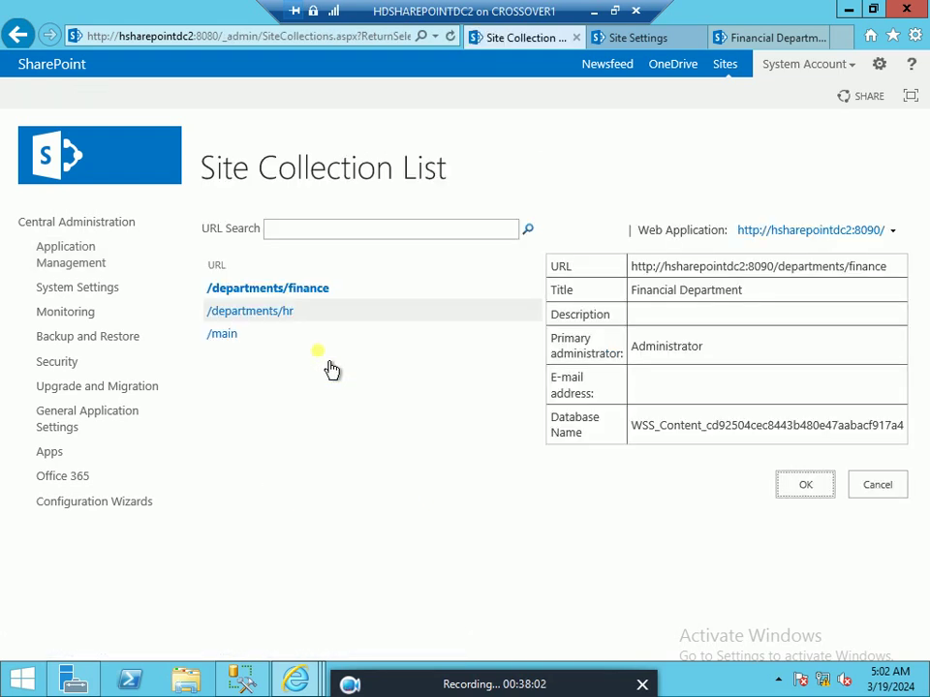
pyautogui.click(273, 324)
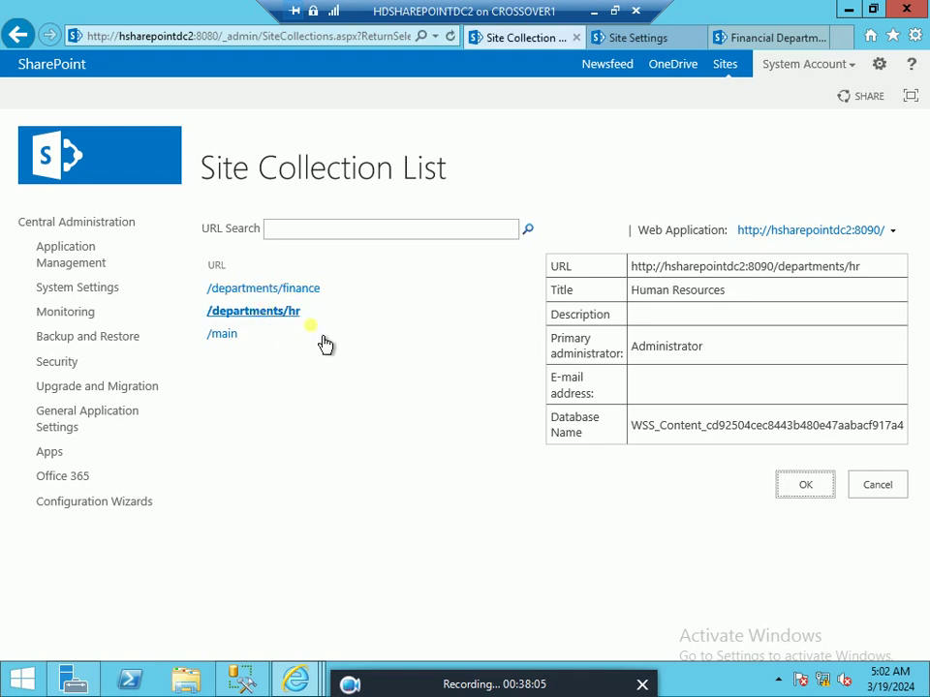
pyautogui.click(861, 266)
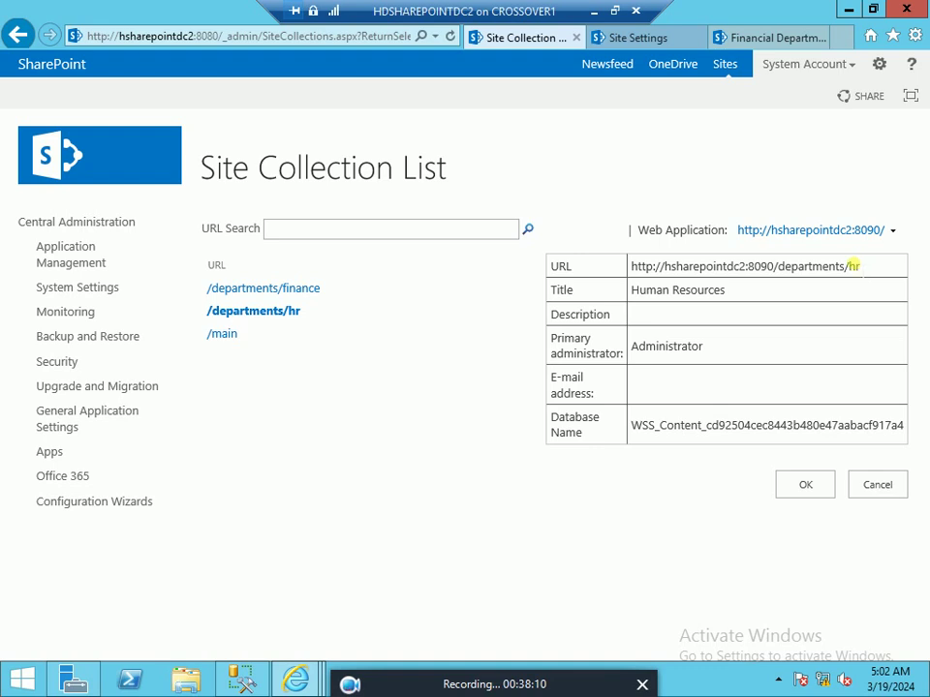
pyautogui.click(902, 248)
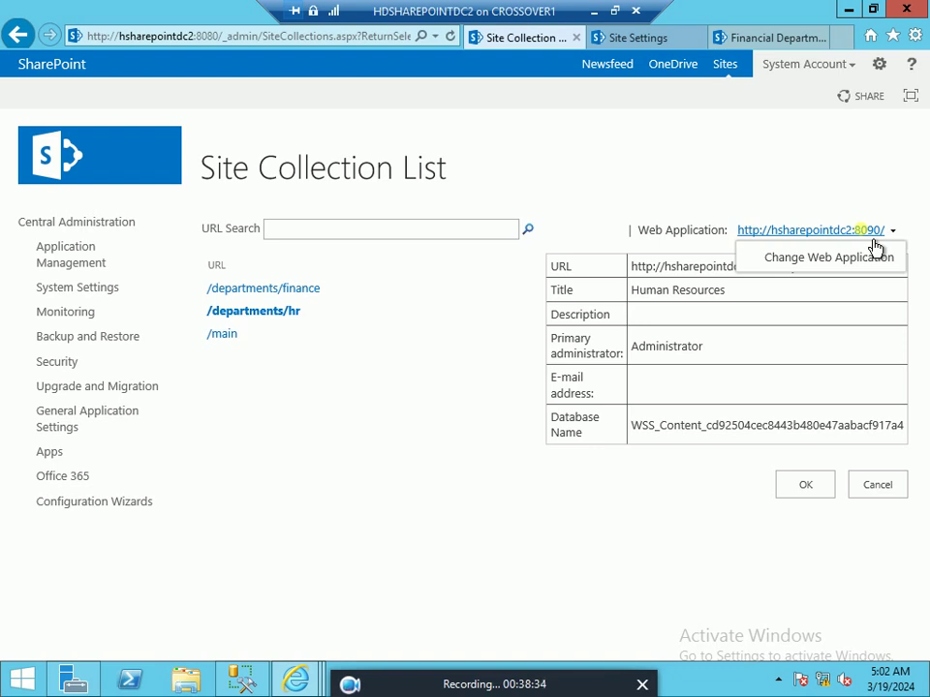
pyautogui.click(833, 274)
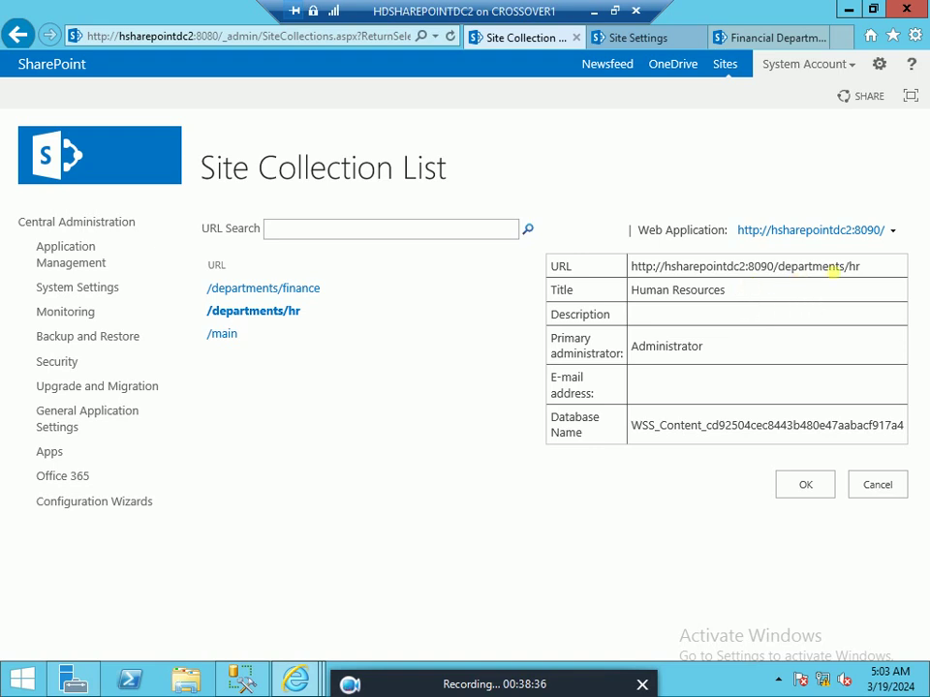
pyautogui.moveTo(858, 267); pyautogui.dragTo(624, 263)
pyautogui.rightClick(634, 263)
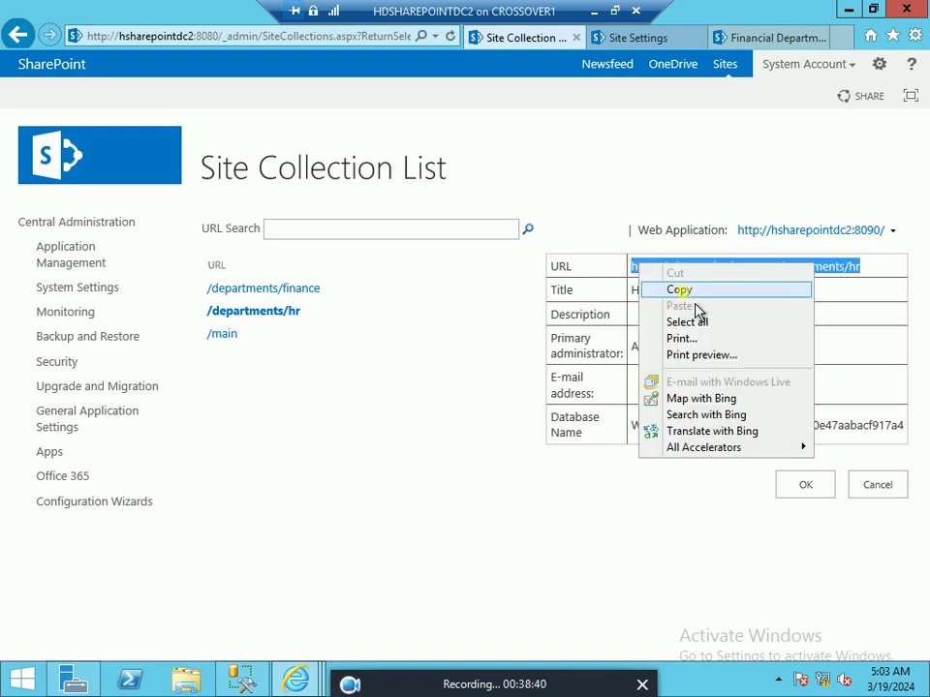
pyautogui.click(687, 289)
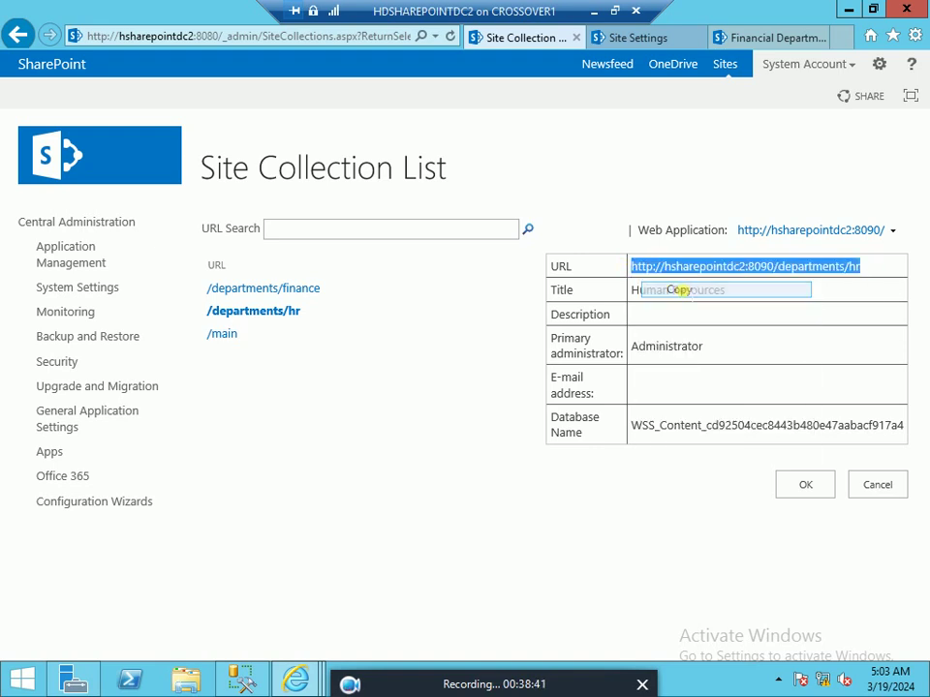
pyautogui.click(845, 41)
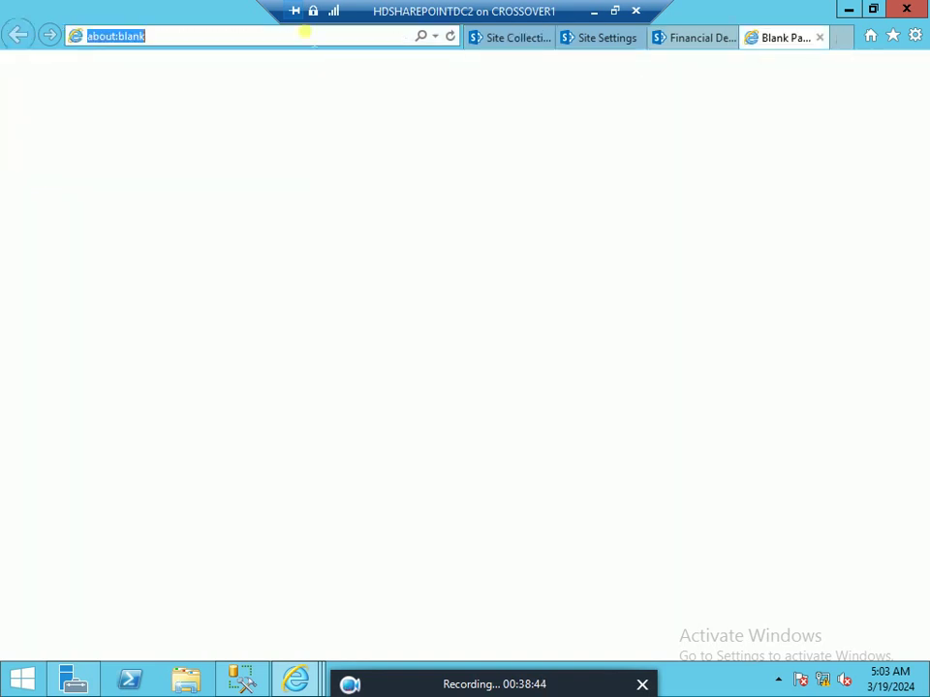
pyautogui.rightClick(303, 32)
pyautogui.click(366, 108)
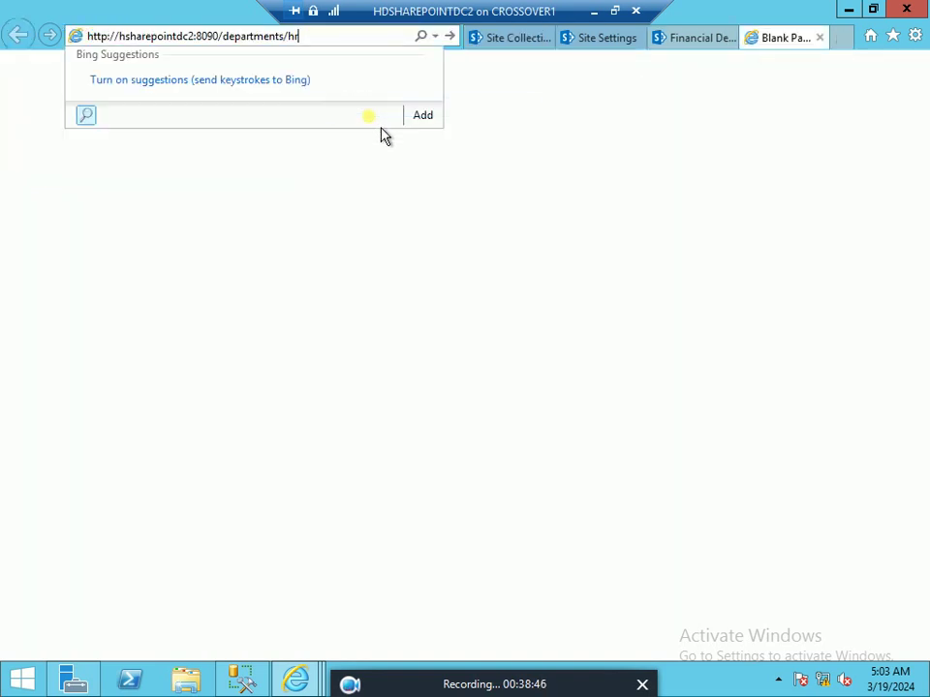
pyautogui.press('Return')
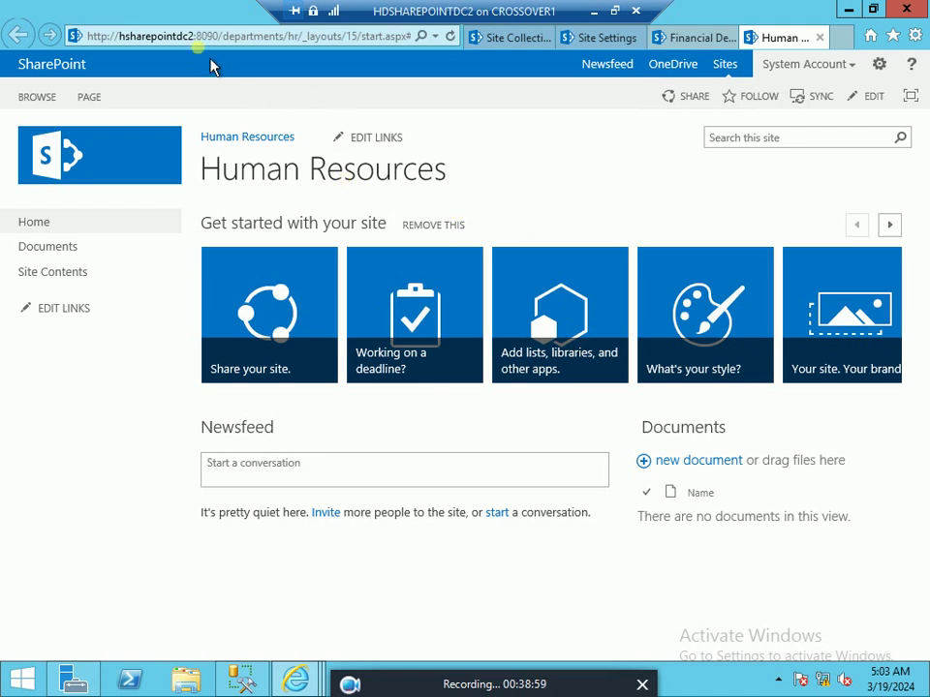
# Step: Examine the full web address of the Human Resources home page from its end back to its beginning
pyautogui.click(229, 39)
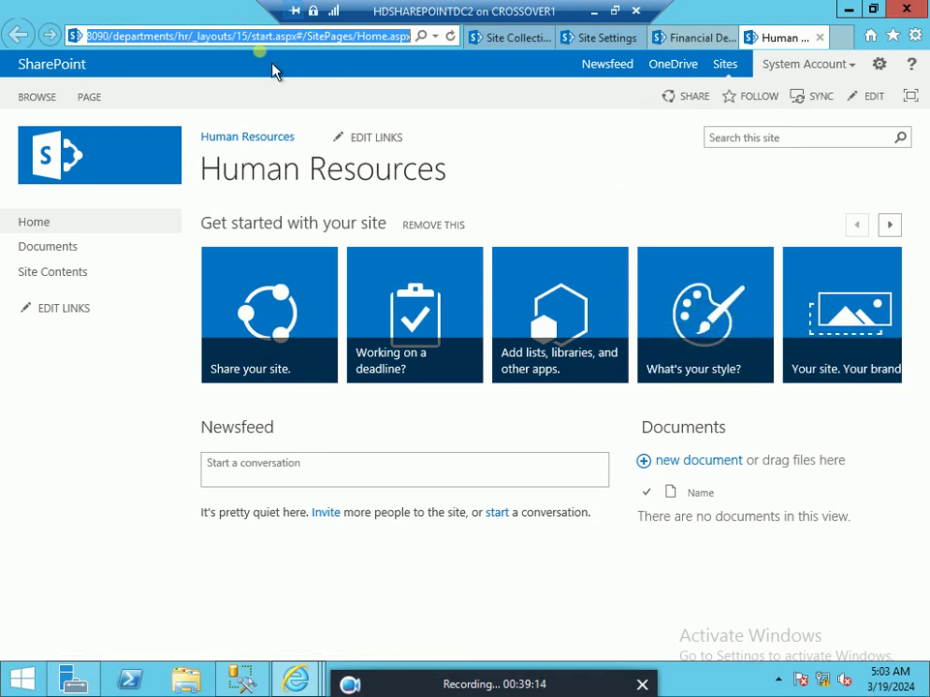
pyautogui.click(253, 36)
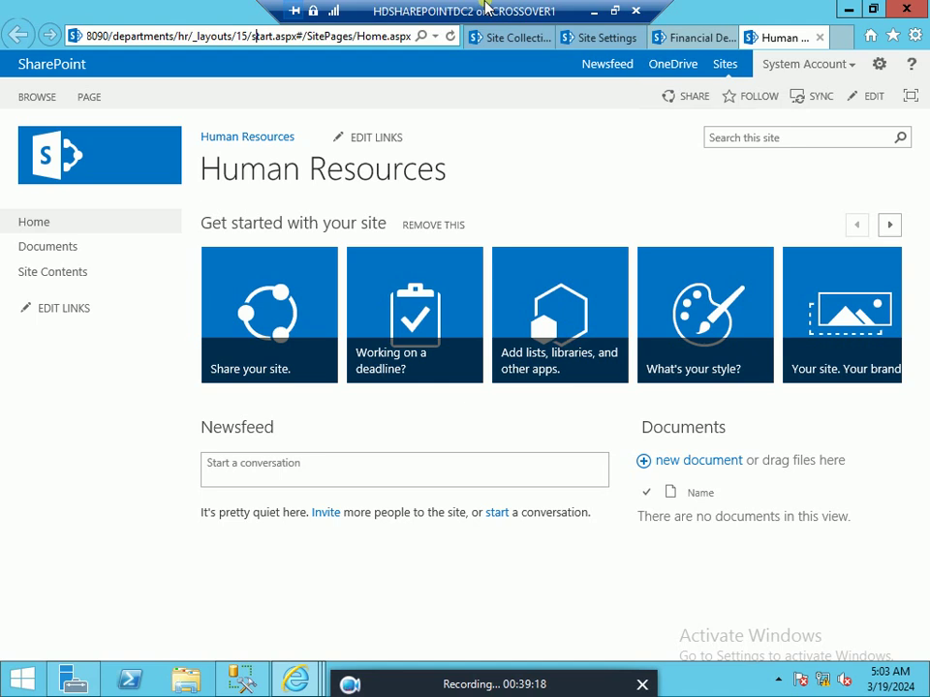
pyautogui.press('Right')
pyautogui.press('Right')
pyautogui.press('Right')
pyautogui.press('Right')
pyautogui.press('Right')
pyautogui.press('Right')
pyautogui.press('Right')
pyautogui.press('Right')
pyautogui.press('Right')
pyautogui.press('Right')
pyautogui.press('Right')
pyautogui.press('Right')
pyautogui.press('Right')
pyautogui.press('Right')
pyautogui.press('Right')
pyautogui.press('Right')
pyautogui.press('Right')
pyautogui.press('Right')
pyautogui.press('Right')
pyautogui.press('Right')
pyautogui.press('Left')
pyautogui.press('Left')
pyautogui.press('Left')
pyautogui.press('Left')
pyautogui.press('Left')
pyautogui.press('Left')
pyautogui.press('Left')
pyautogui.press('Left')
pyautogui.press('Left')
pyautogui.press('Left')
pyautogui.press('Left')
pyautogui.press('Left')
pyautogui.press('Left')
pyautogui.press('Left')
pyautogui.press('Left')
pyautogui.press('Left')
pyautogui.press('Left')
pyautogui.press('Left')
pyautogui.press('Left')
pyautogui.press('Left')
pyautogui.press('Left')
pyautogui.press('Left')
pyautogui.press('Left')
pyautogui.press('Left')
pyautogui.press('Left')
pyautogui.press('Left')
pyautogui.press('Left')
pyautogui.press('Left')
pyautogui.press('Left')
pyautogui.press('Left')
pyautogui.press('Left')
pyautogui.press('Left')
pyautogui.press('Left')
pyautogui.press('Left')
pyautogui.press('Left')
pyautogui.press('Left')
pyautogui.press('Left')
pyautogui.press('Left')
pyautogui.press('Left')
pyautogui.press('Left')
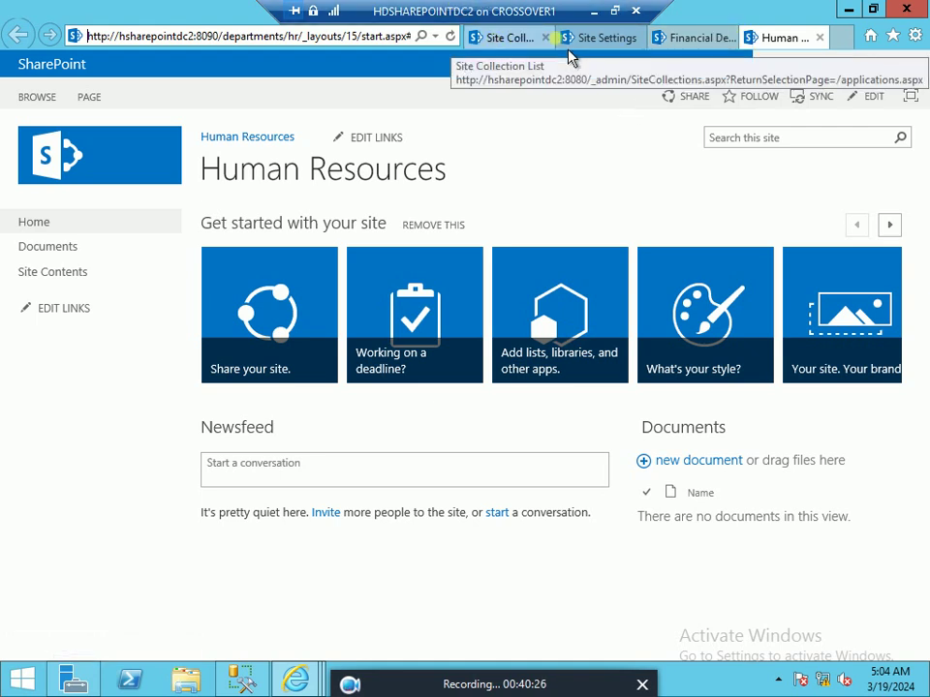
# Step: Copy the /main site's full URL from the site collection list and open it in a new browser tab
pyautogui.click(513, 39)
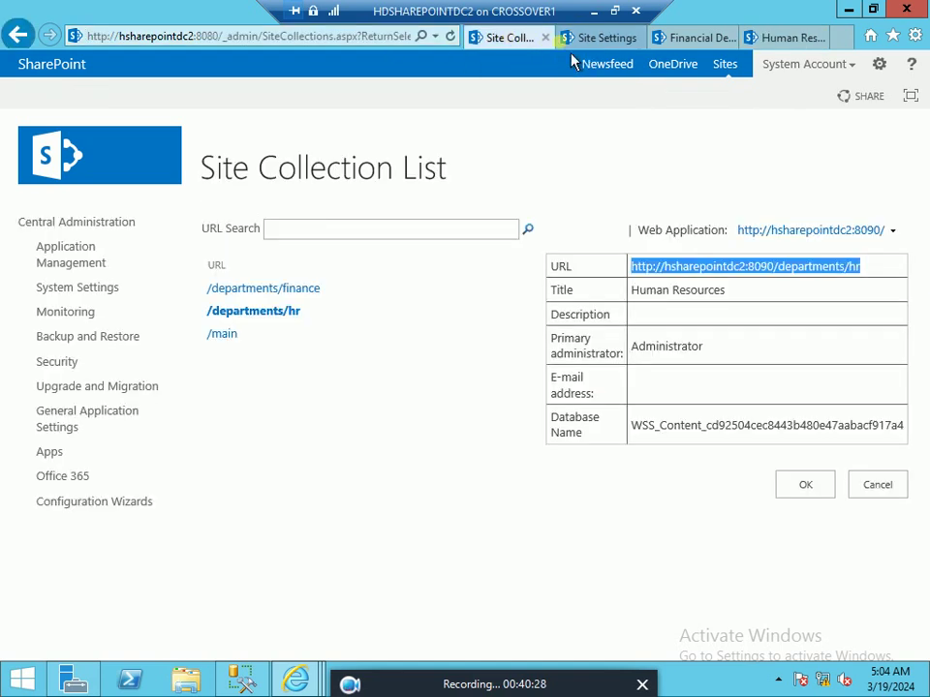
pyautogui.click(225, 337)
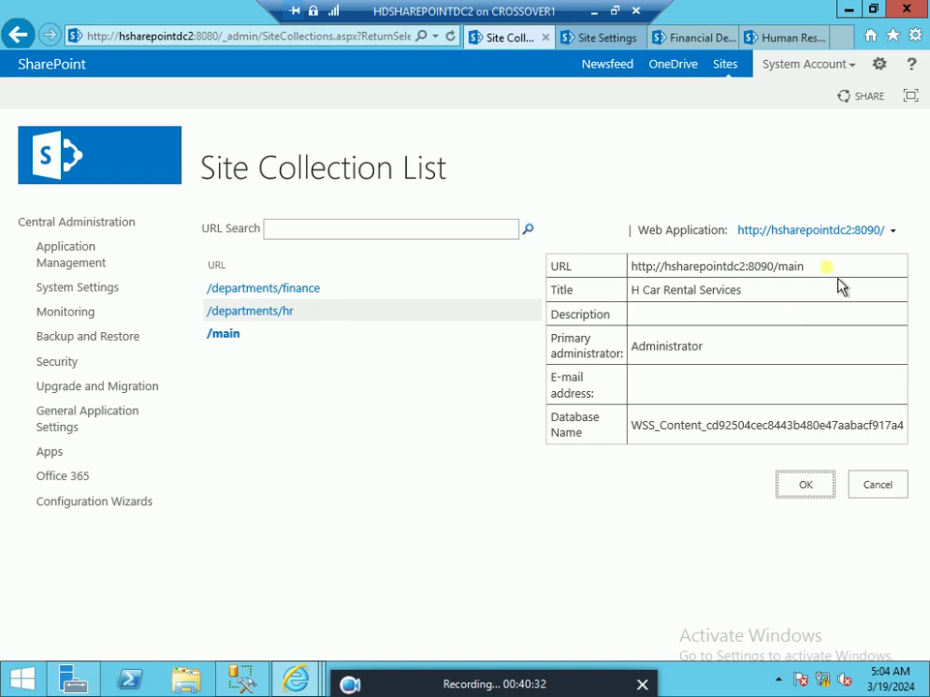
pyautogui.tripleClick(643, 265)
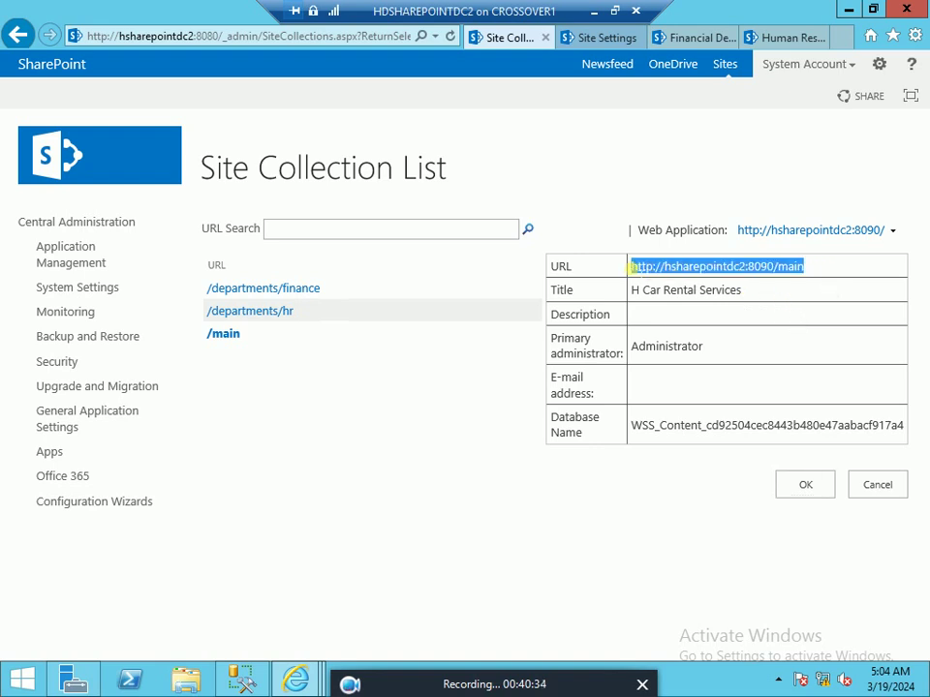
pyautogui.rightClick(645, 266)
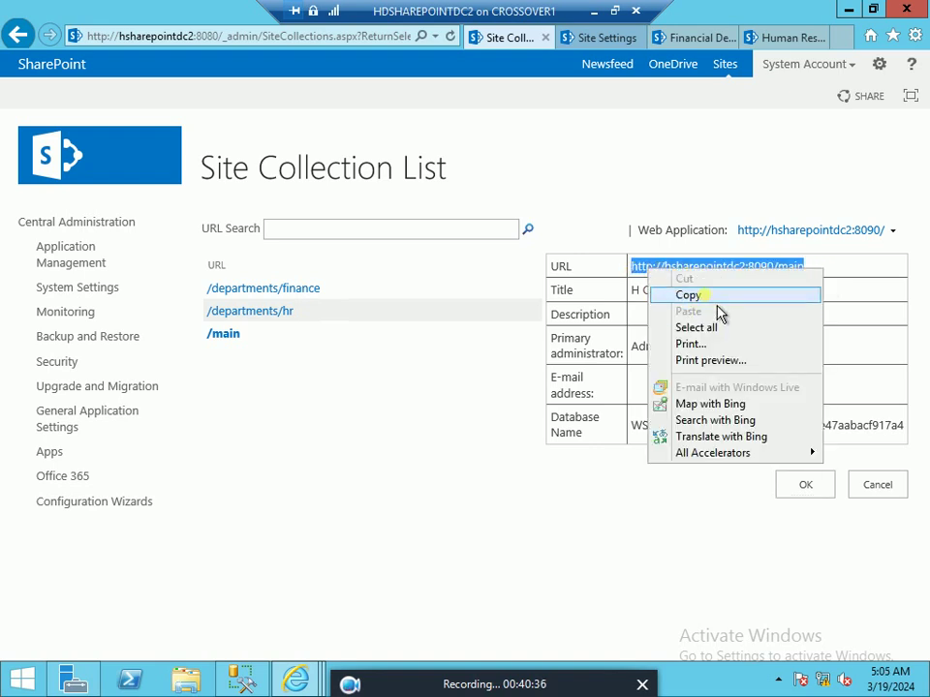
pyautogui.click(690, 293)
pyautogui.click(841, 36)
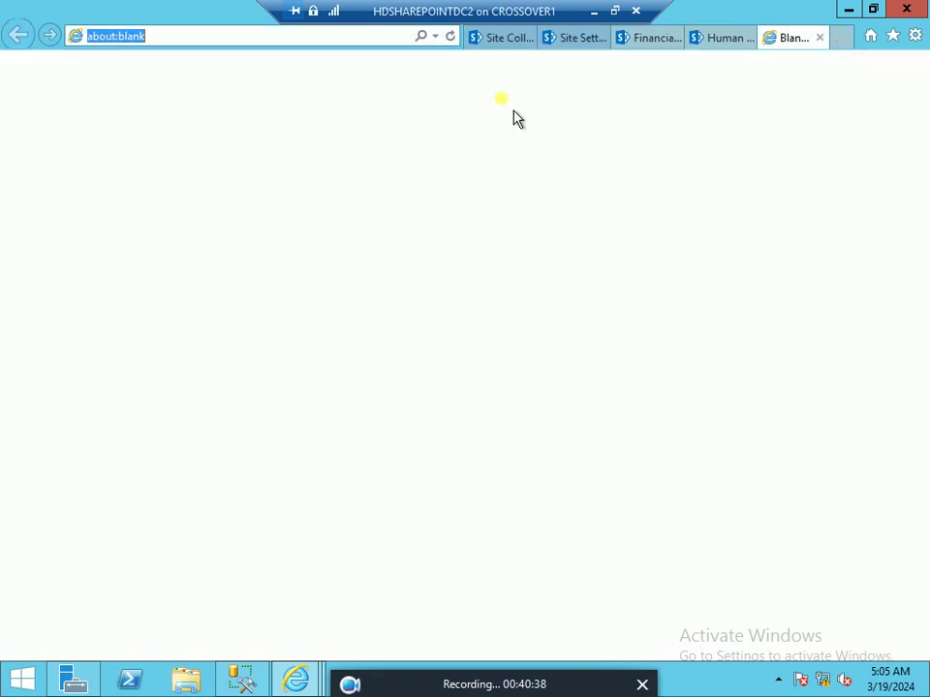
pyautogui.rightClick(266, 36)
pyautogui.click(312, 110)
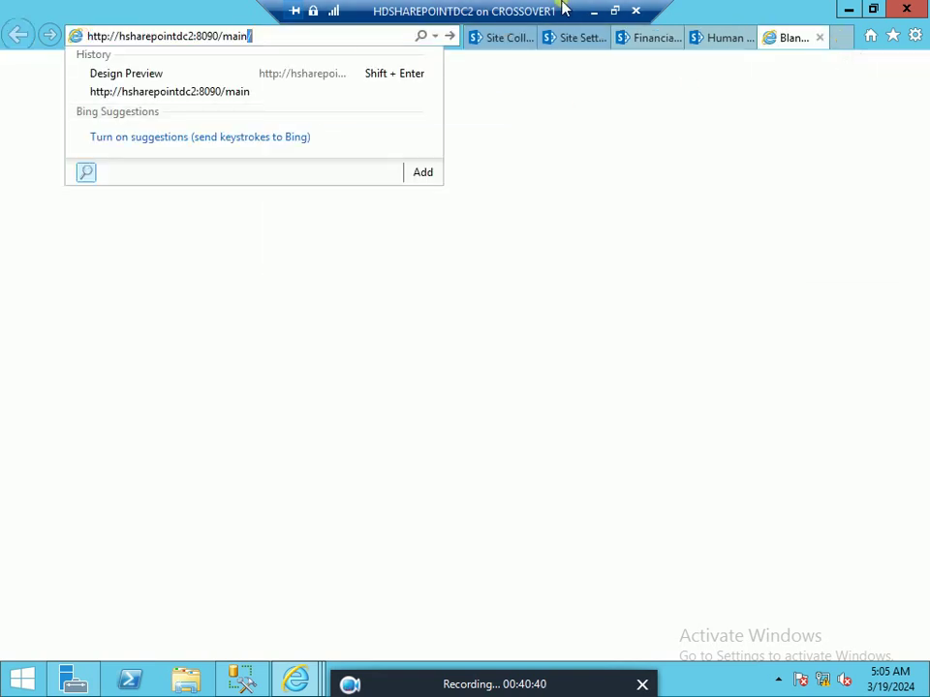
pyautogui.press('Return')
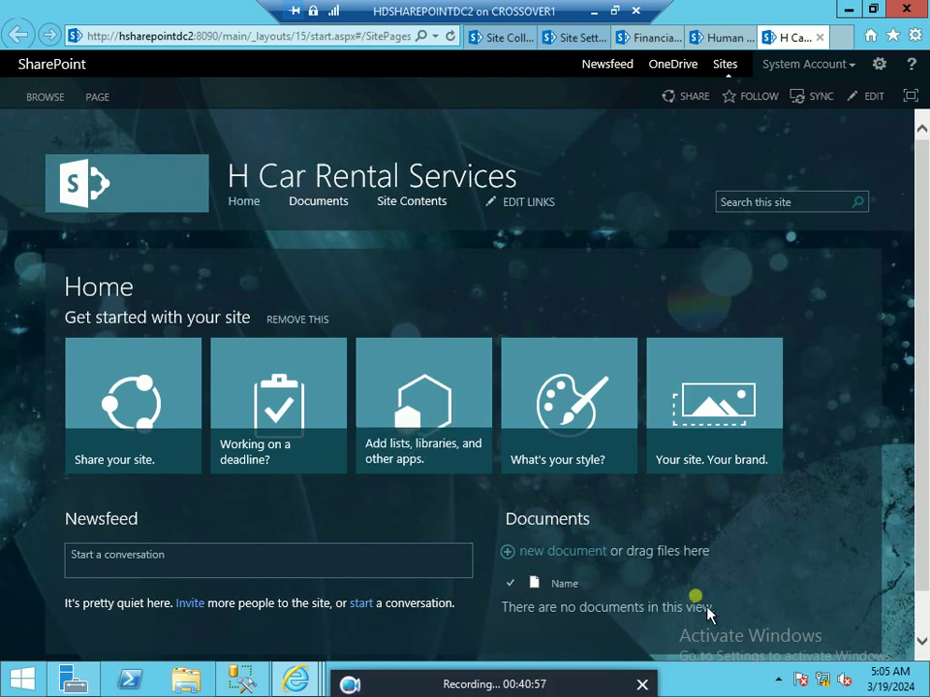
# Step: Look through the open H Car Rental Services settings, Financial Department and Human Resources pages
pyautogui.click(585, 37)
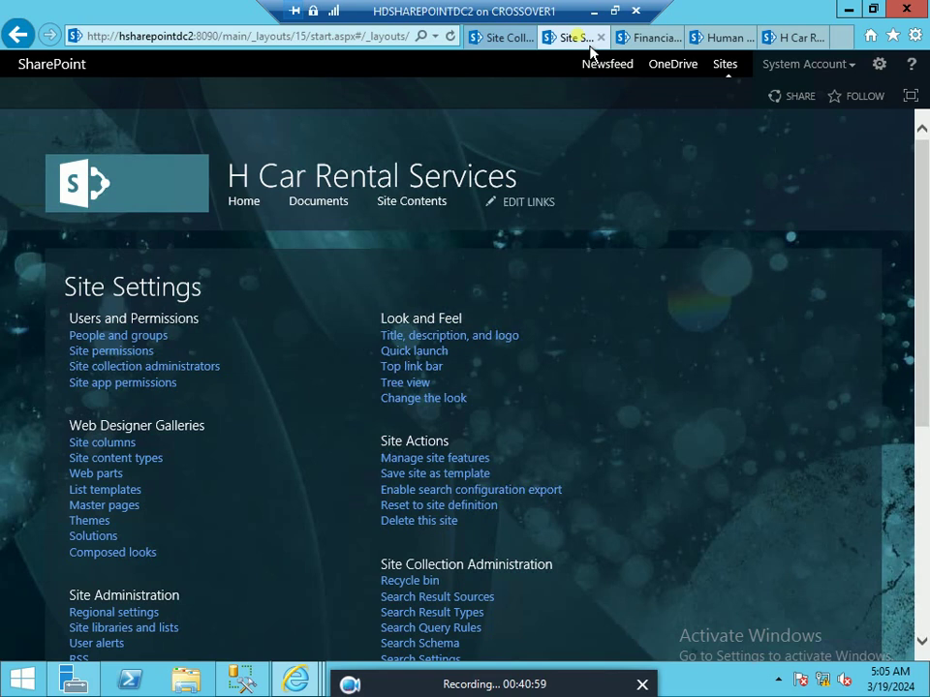
pyautogui.hotkey('ctrl', 'Tab')
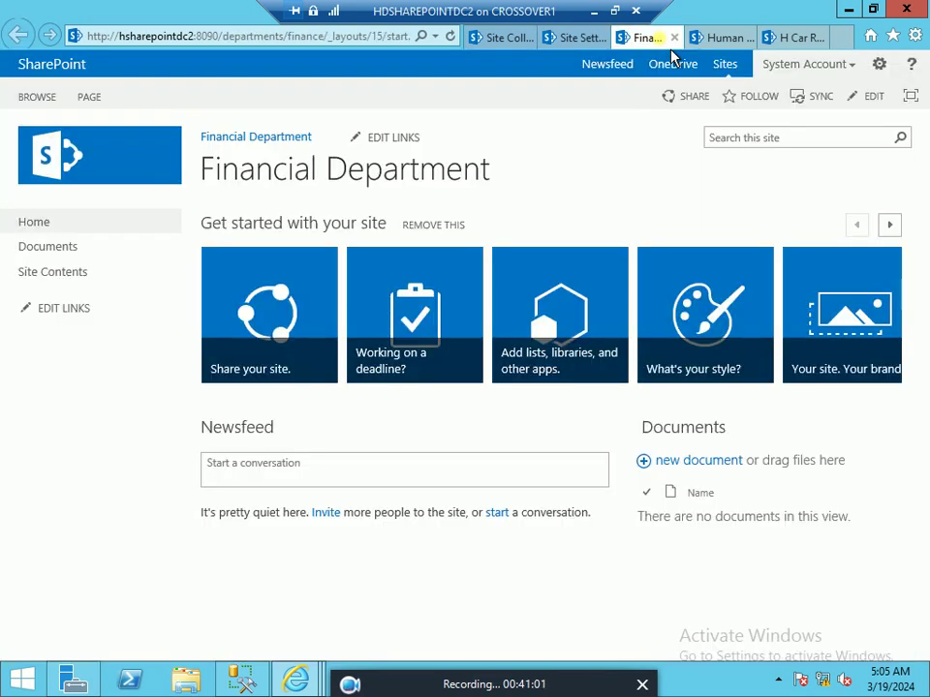
pyautogui.hotkey('ctrl', 'Tab')
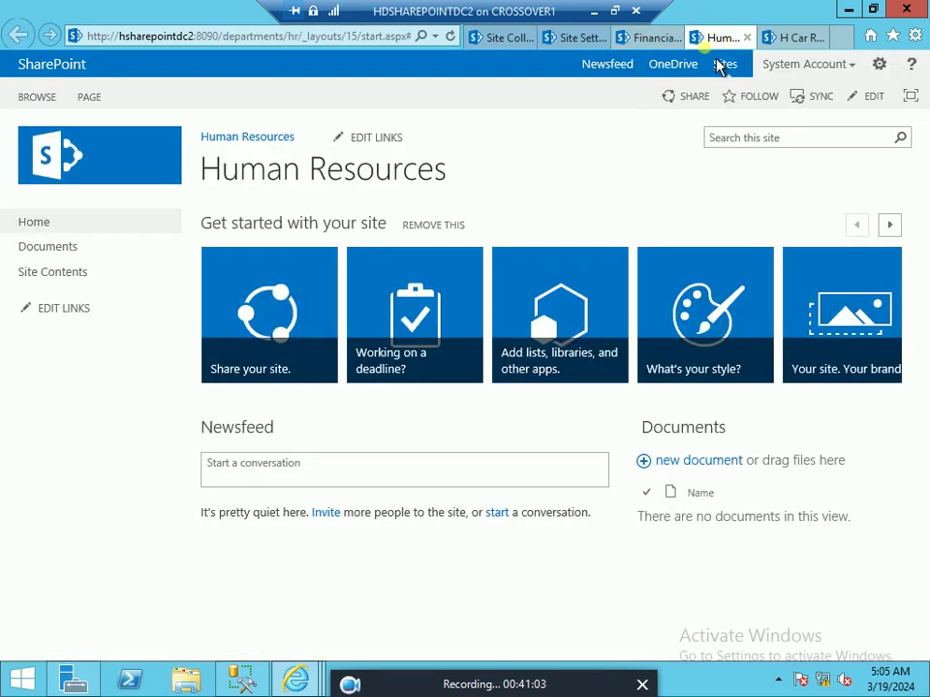
pyautogui.hotkey('ctrl', 'shift', 'Tab')
pyautogui.hotkey('ctrl', 'Tab')
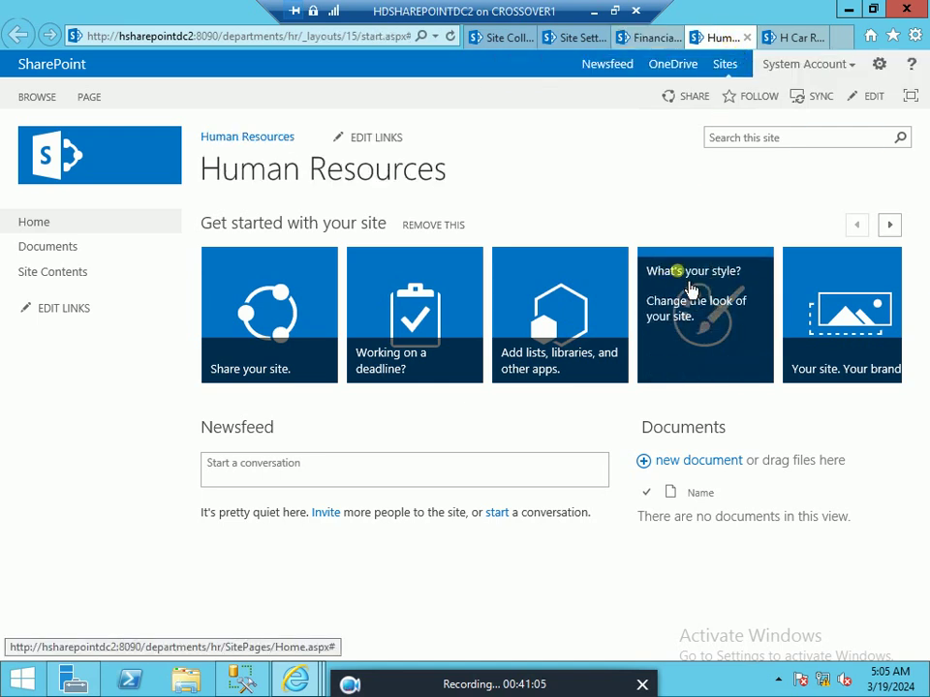